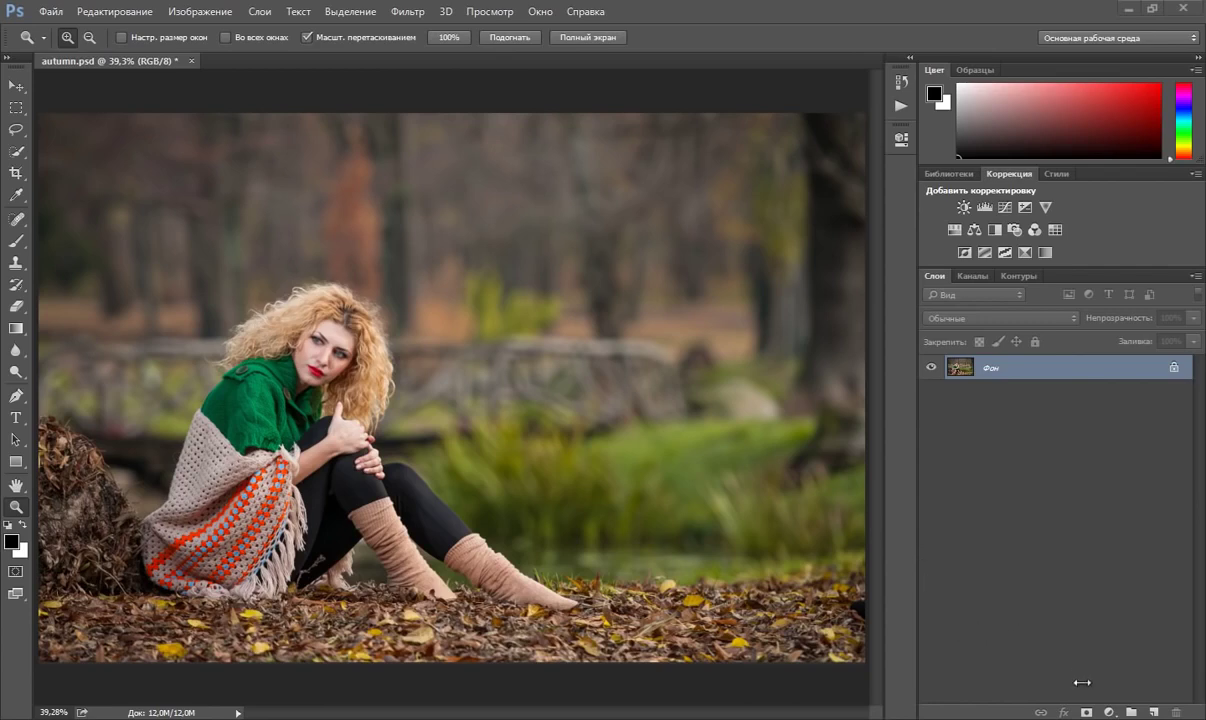
- Add a Selective Color layer and set its Reds to Cyan -31, Yellow +25, Black +85
click(1110, 711)
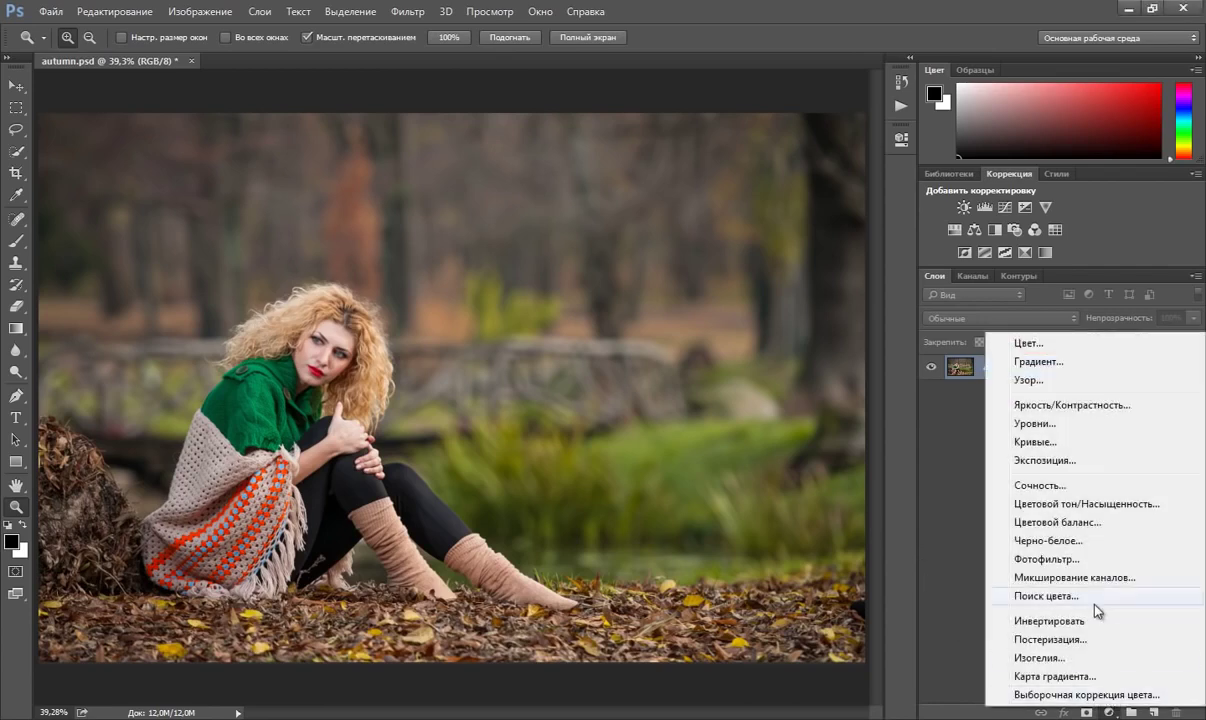
click(1046, 696)
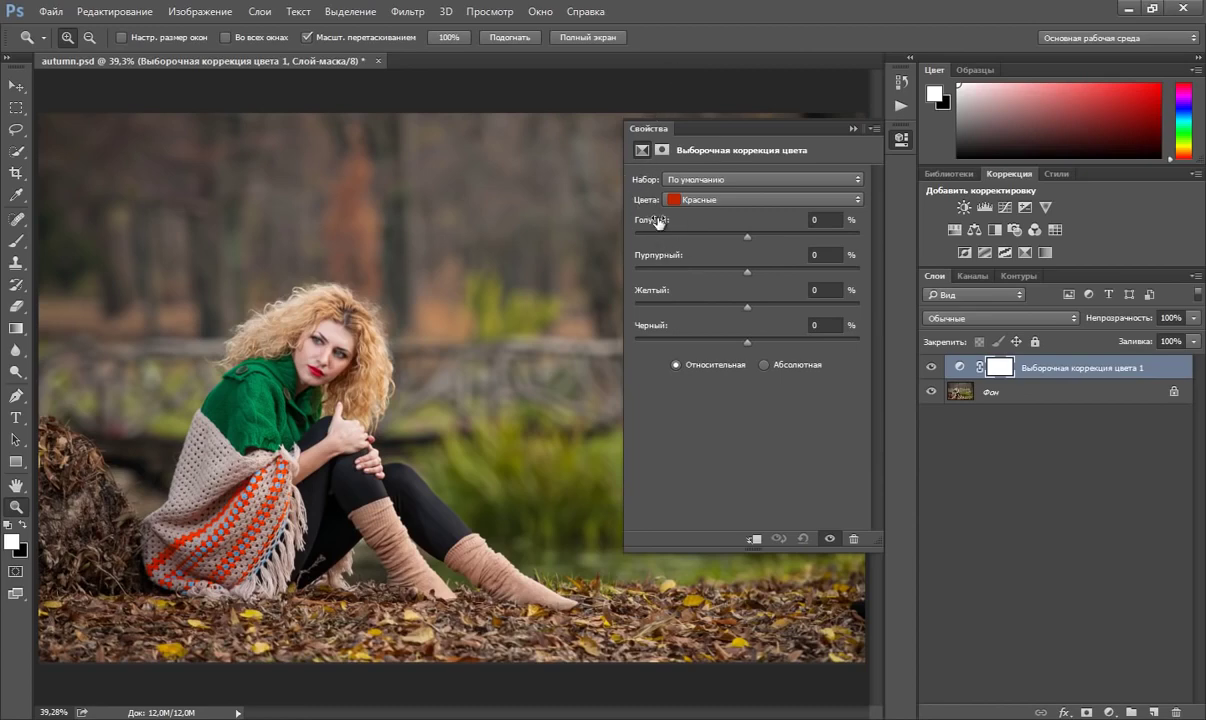
drag(747, 237, 695, 234)
drag(702, 237, 707, 241)
drag(747, 307, 775, 316)
drag(747, 345, 801, 345)
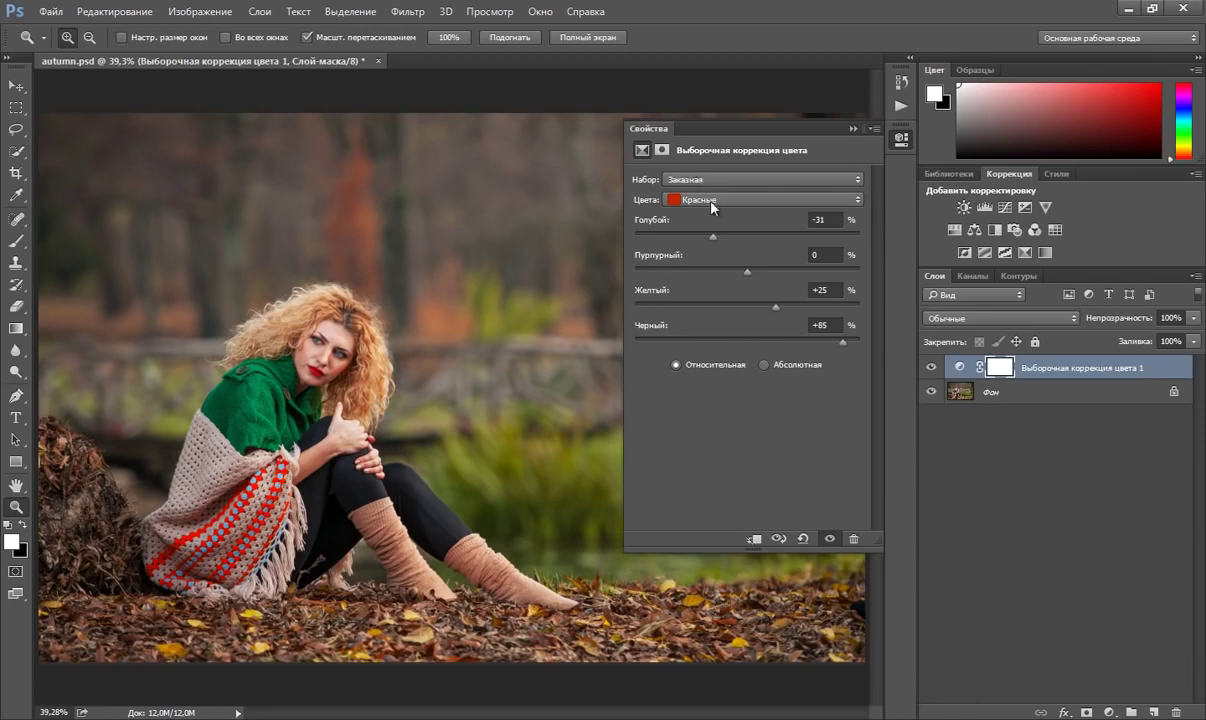
- Set the Selective Color Yellows to Yellow +25 and Black +30
click(754, 200)
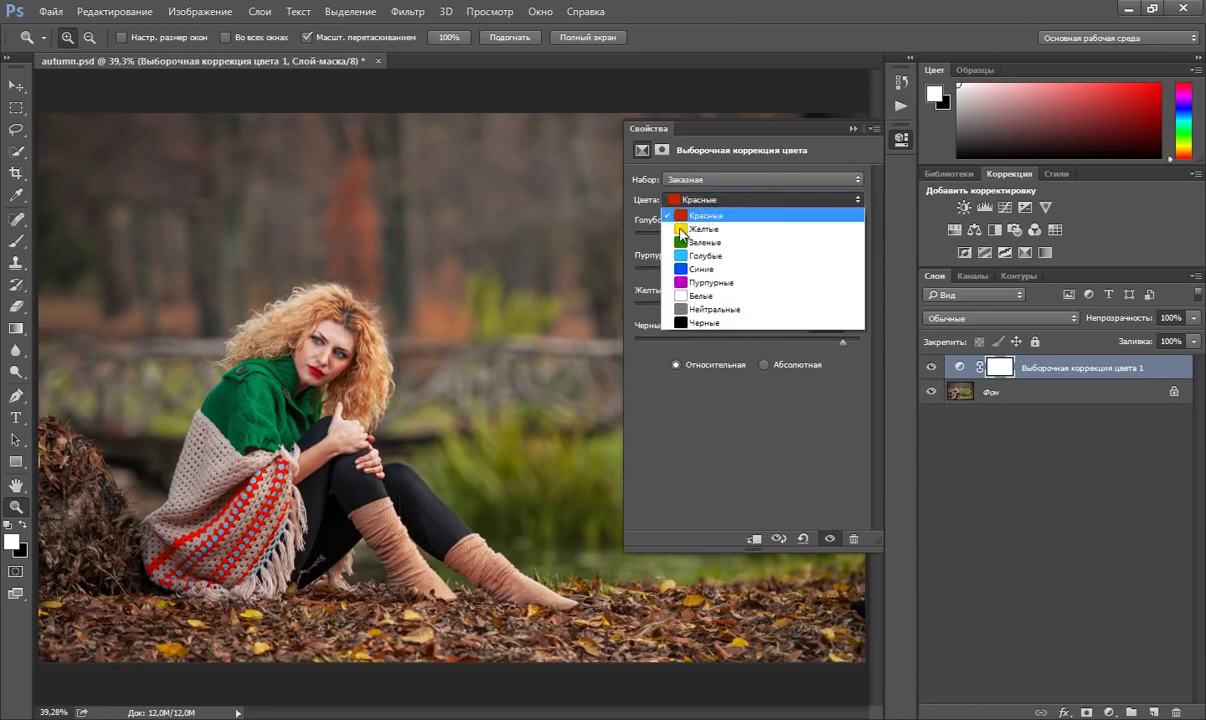
click(668, 218)
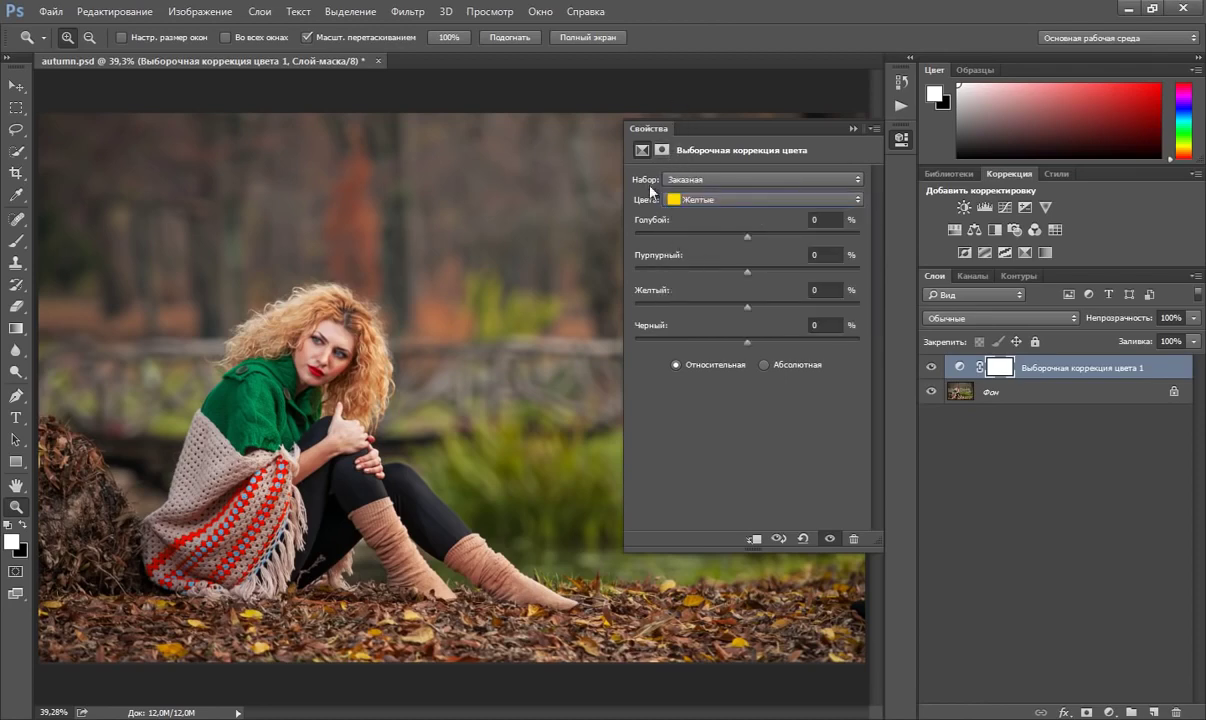
drag(748, 306, 770, 310)
drag(748, 342, 778, 343)
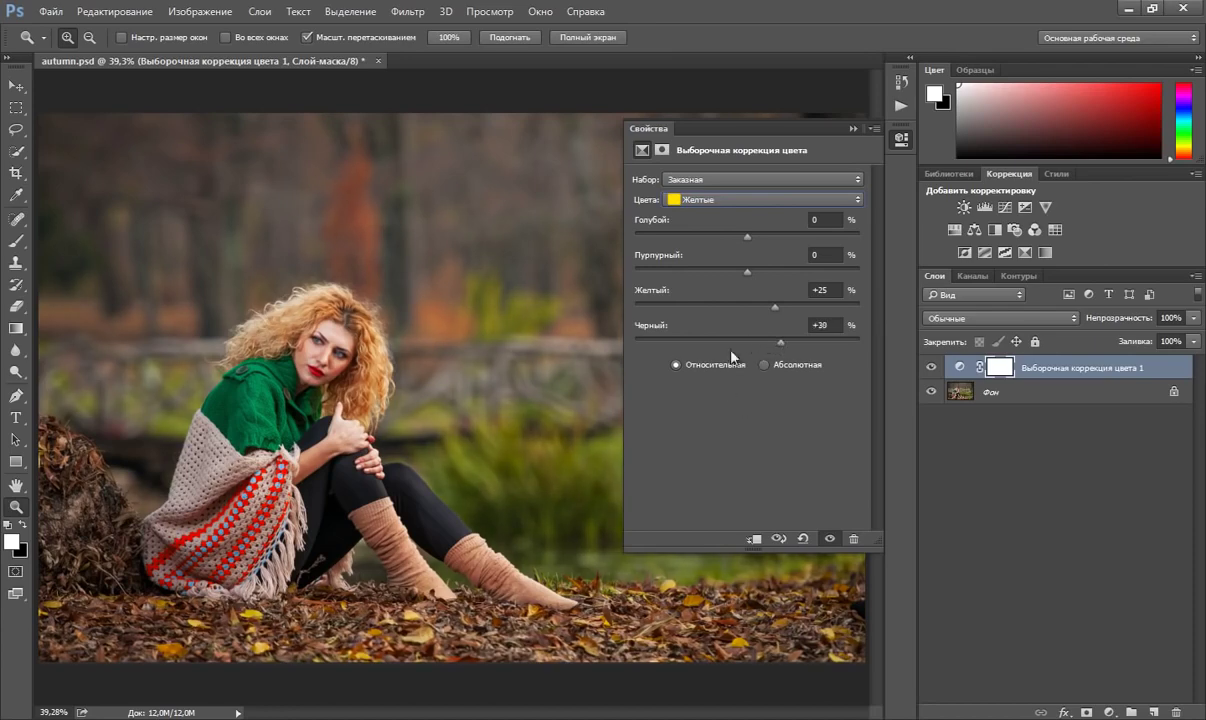
- Set the Selective Color Greens to Magenta +10, Yellow -6 and Black +100
click(745, 199)
click(705, 237)
drag(754, 271, 759, 272)
drag(740, 308, 746, 305)
drag(742, 308, 740, 308)
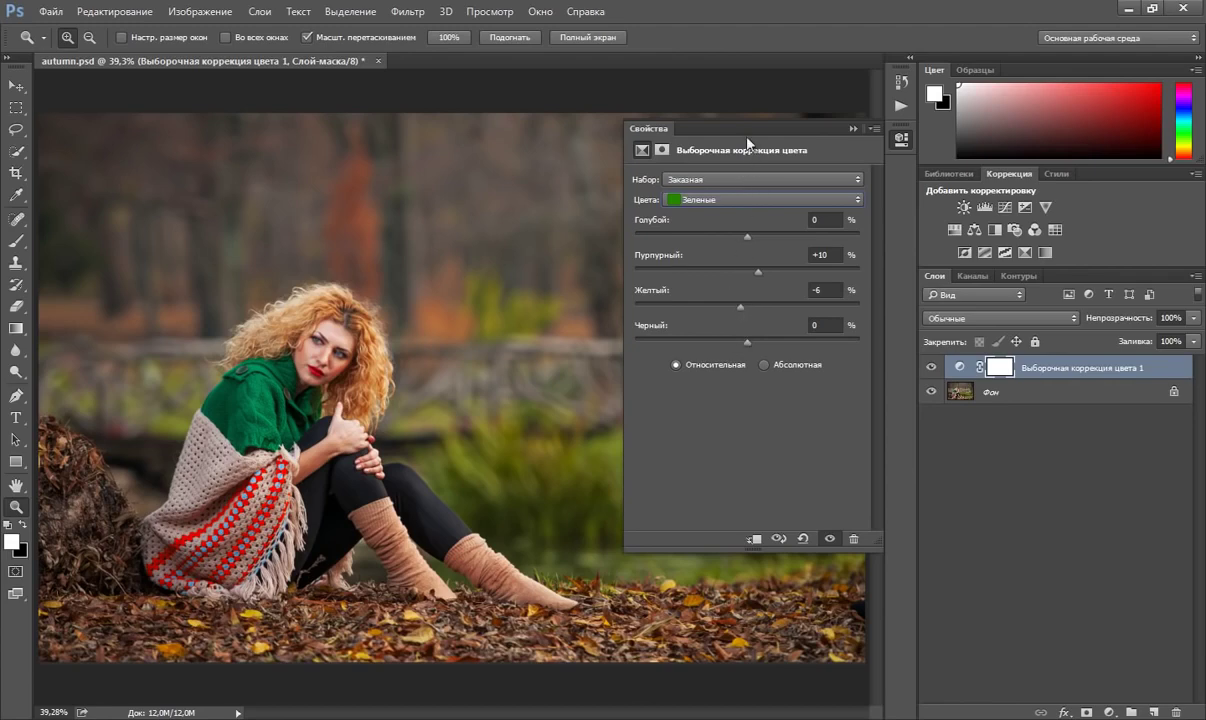
drag(748, 342, 780, 342)
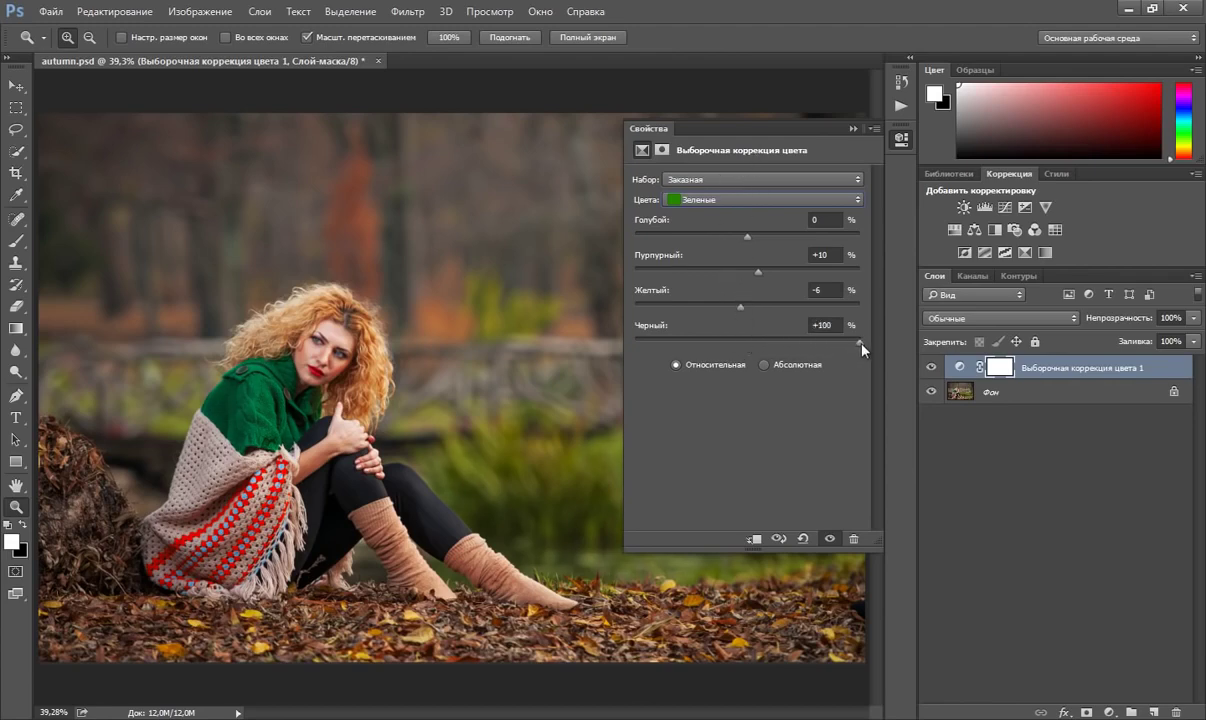
- Drag Black to -100 for the Cyans, Blues and Whites ranges
click(750, 204)
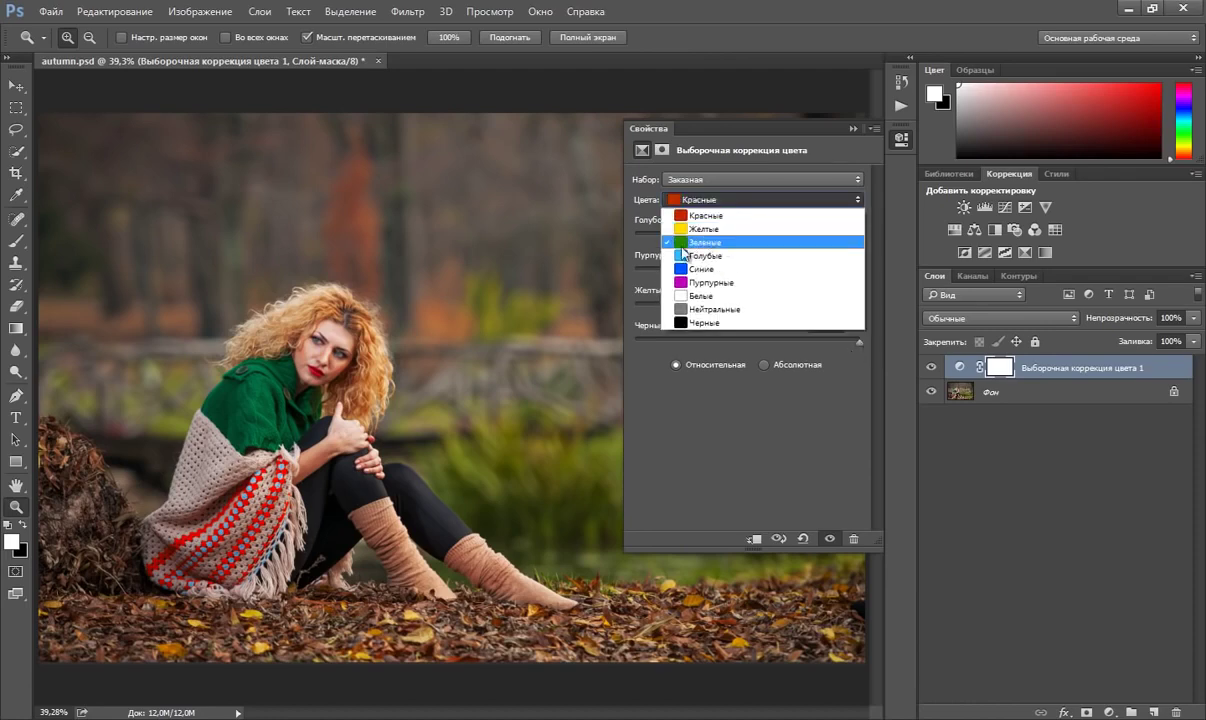
click(655, 253)
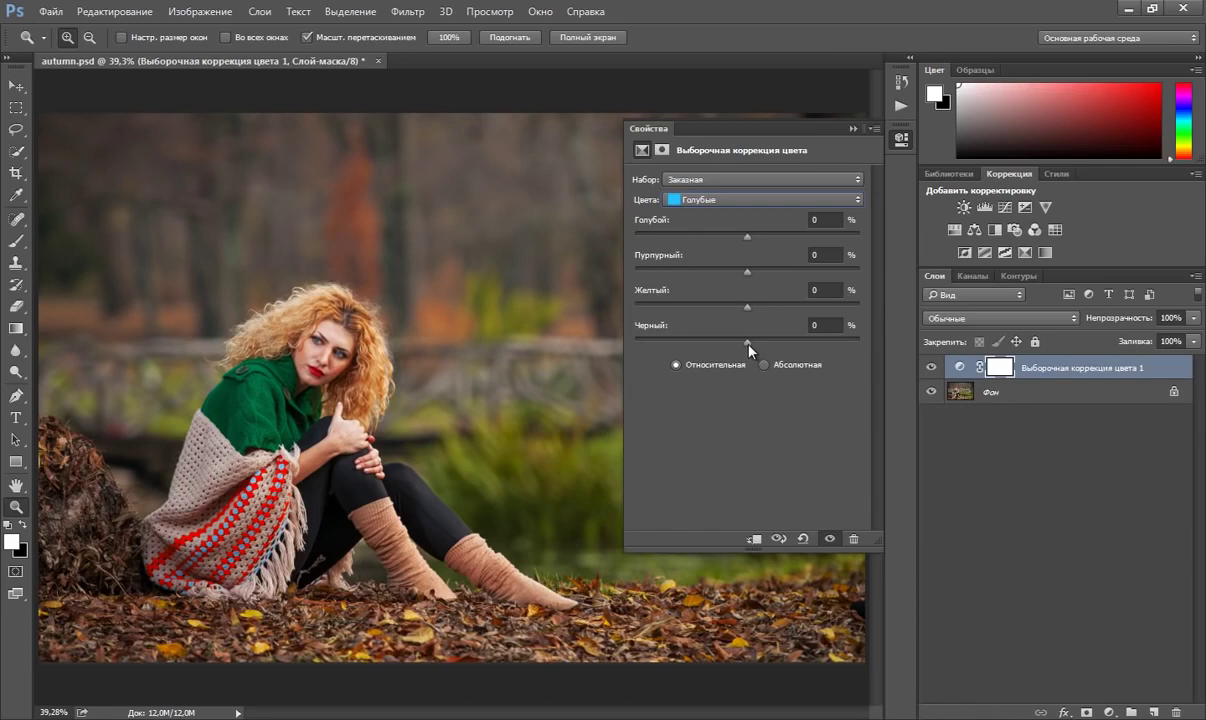
drag(748, 343, 622, 328)
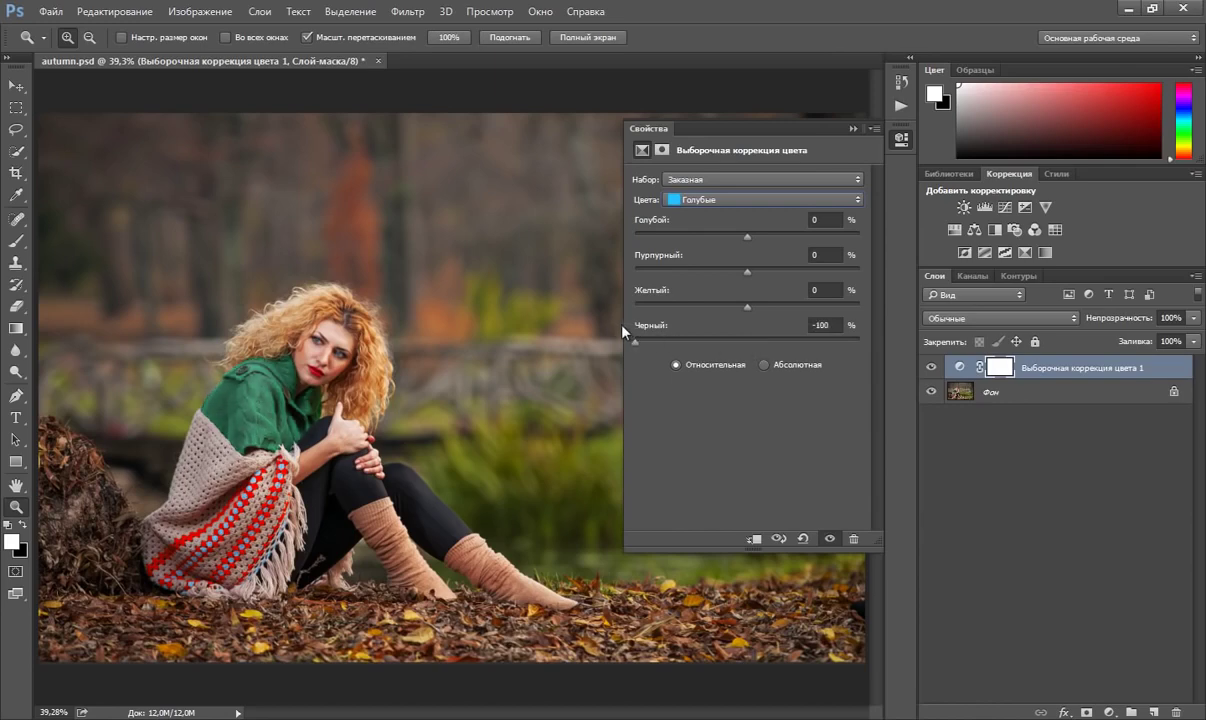
click(760, 205)
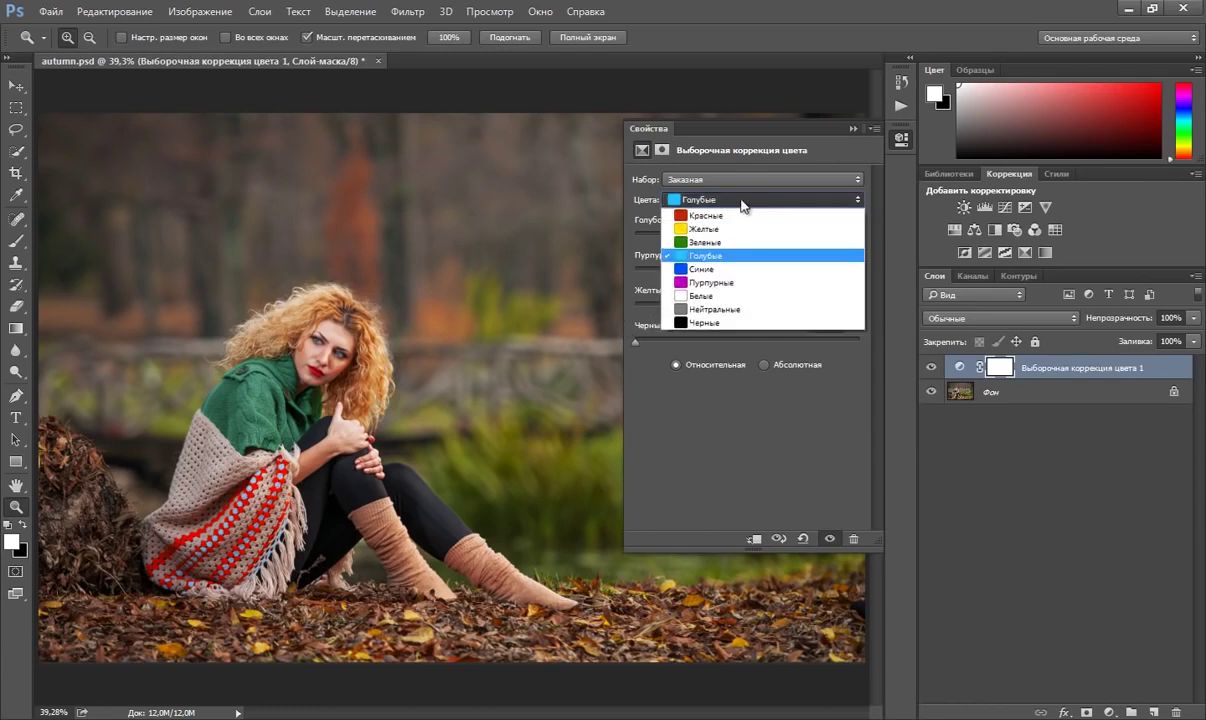
click(693, 270)
drag(747, 347, 622, 341)
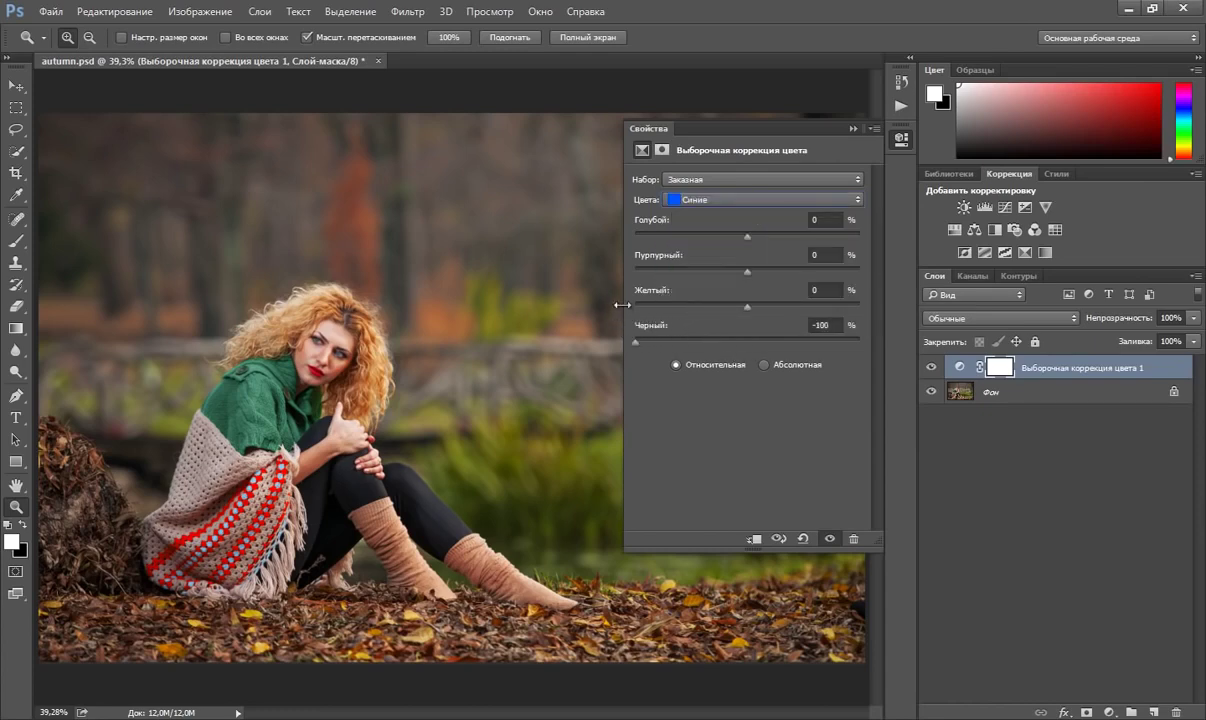
click(755, 203)
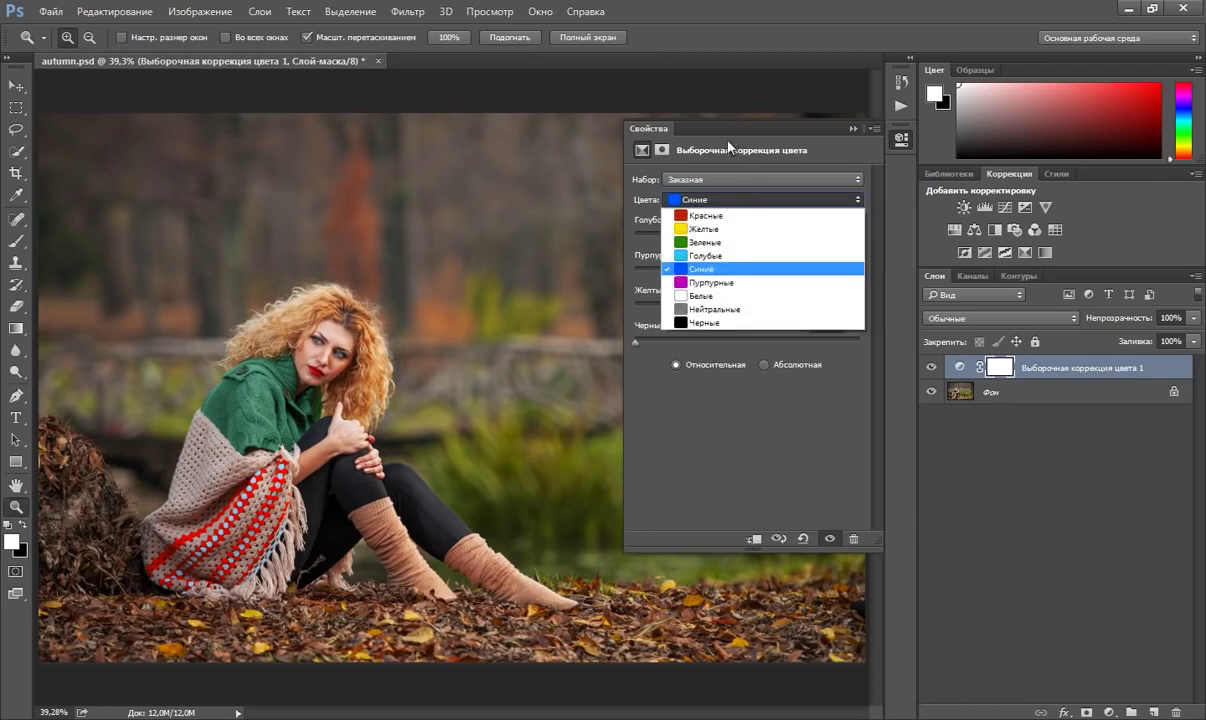
click(698, 296)
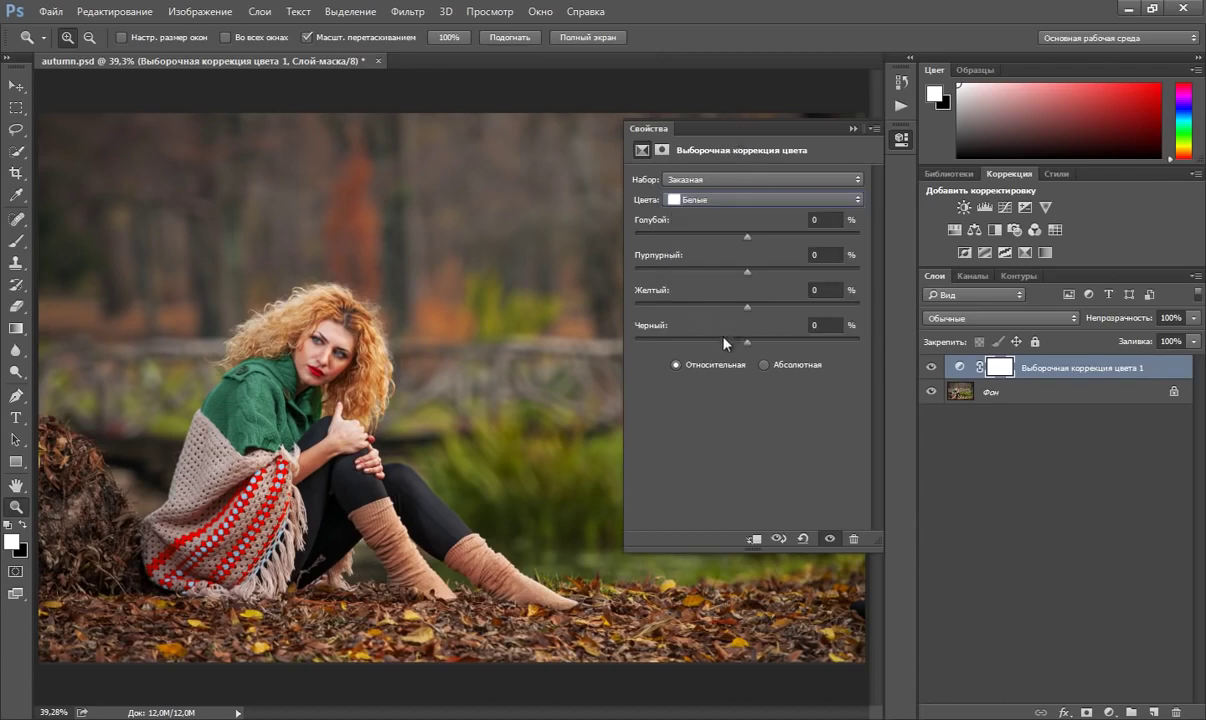
mouse_move(748, 343)
mouse_down()
mouse_move(648, 342)
mouse_move(633, 326)
mouse_up()
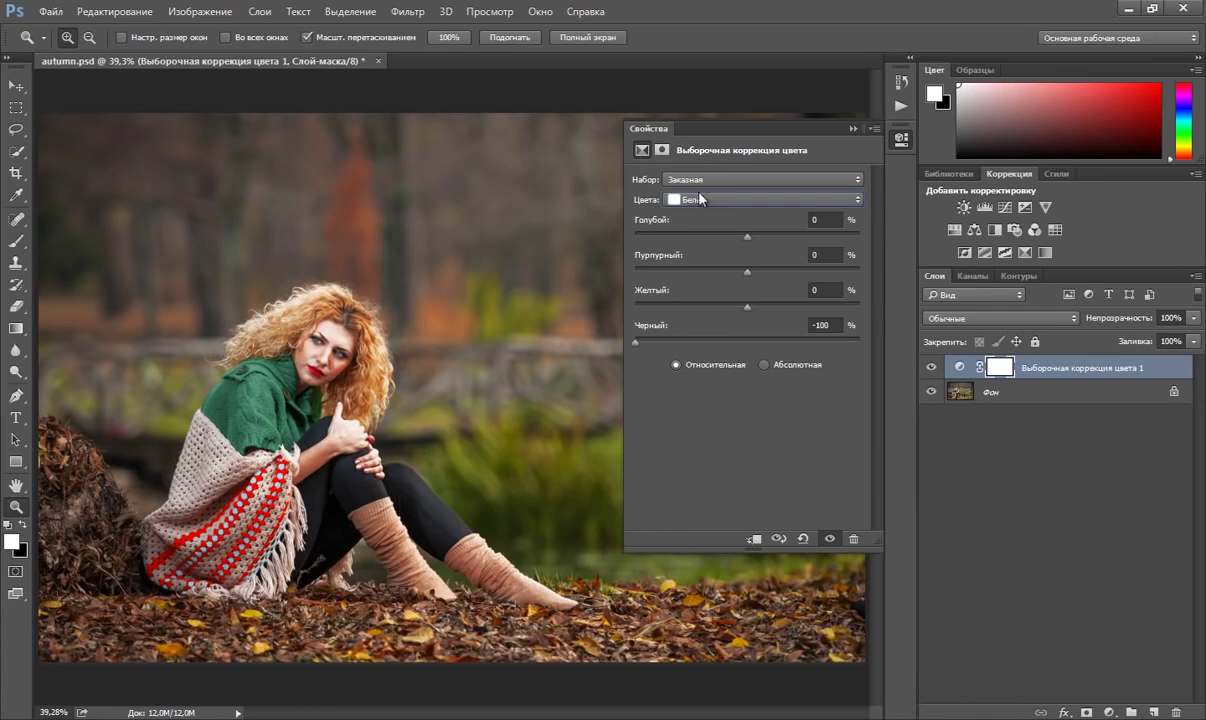
- Nudge the Blacks range to Cyan +2, Yellow -2 and Black -3
click(668, 199)
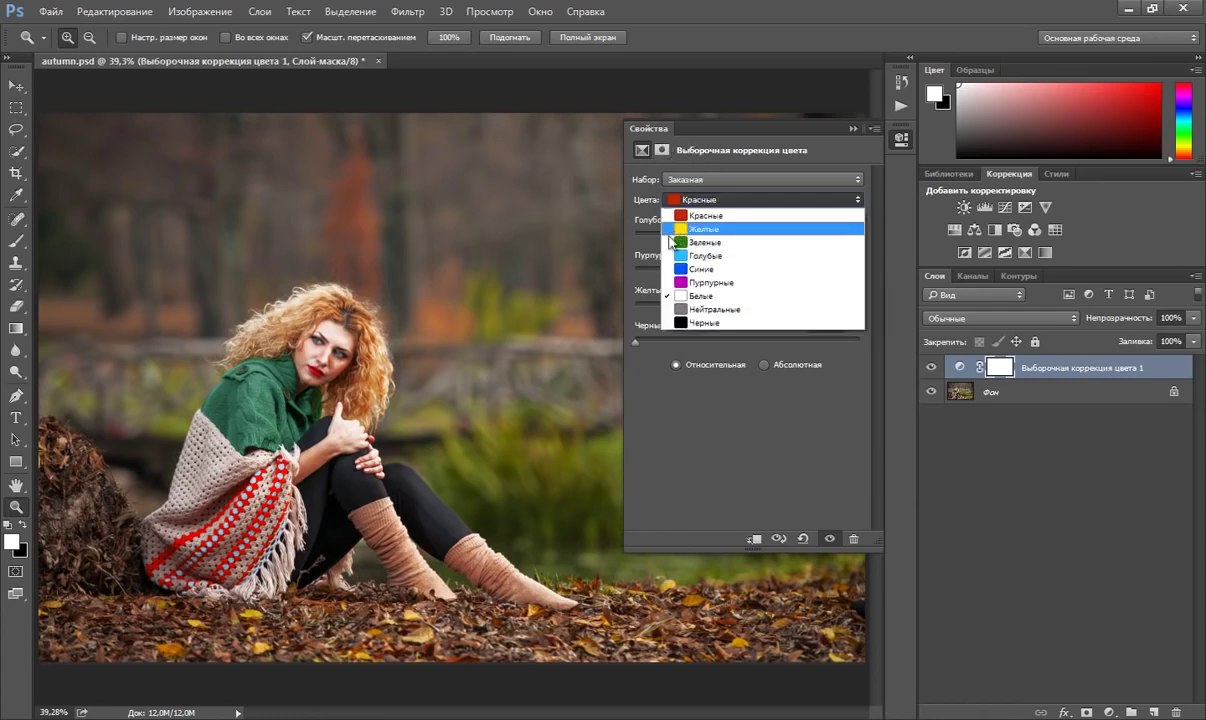
click(673, 323)
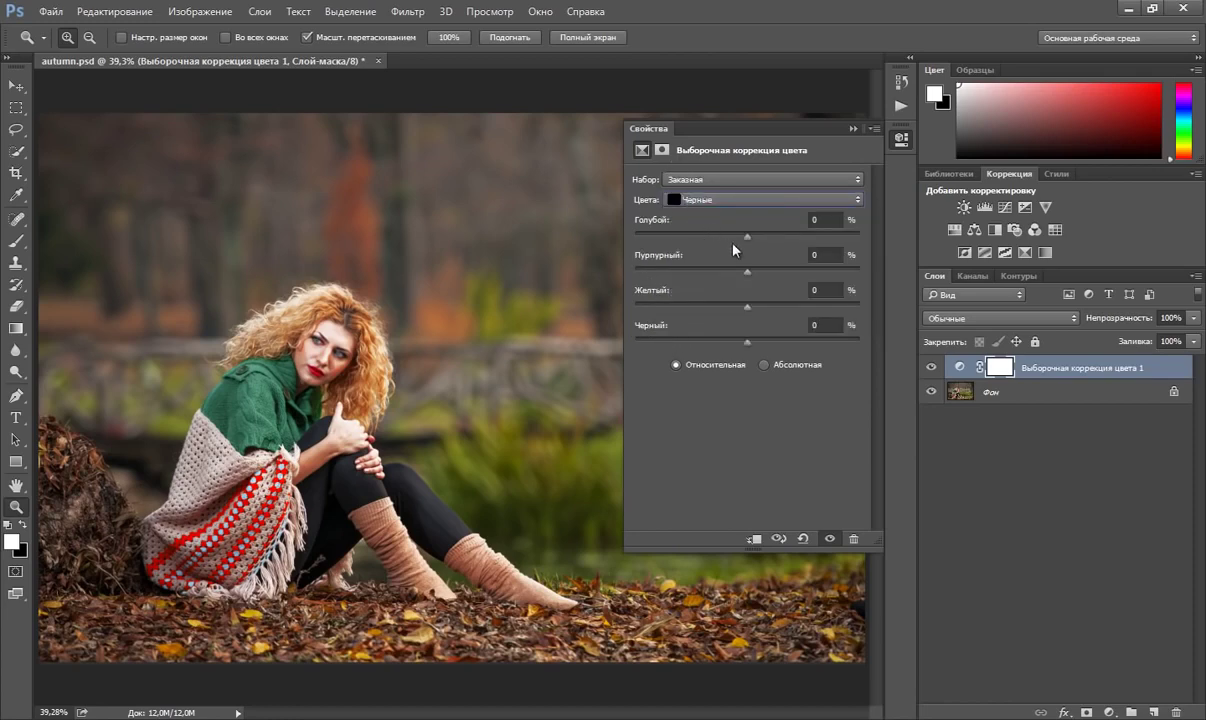
drag(747, 236, 754, 241)
drag(737, 303, 746, 306)
drag(744, 340, 747, 341)
- Close the Selective Color properties and toggle the layer on and off to compare
click(852, 129)
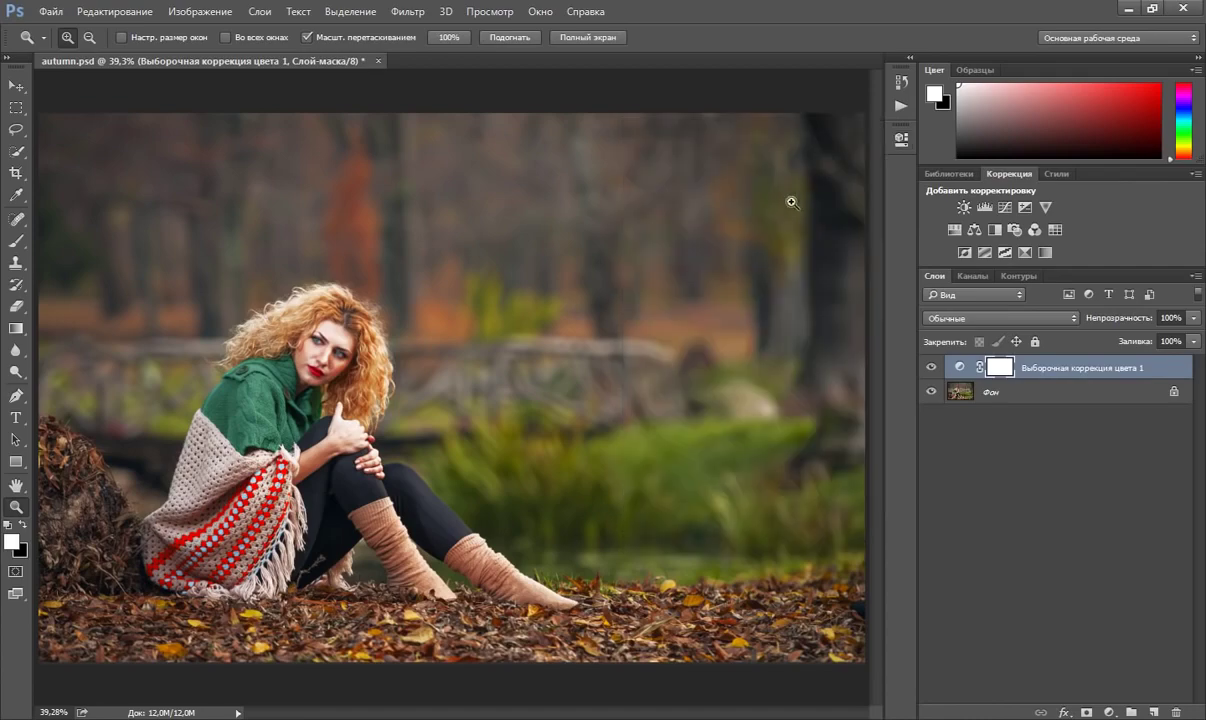
click(931, 367)
click(931, 367)
click(931, 367)
click(931, 367)
- Lower the Selective Color layer opacity to 80% and recheck the before/after
click(1193, 317)
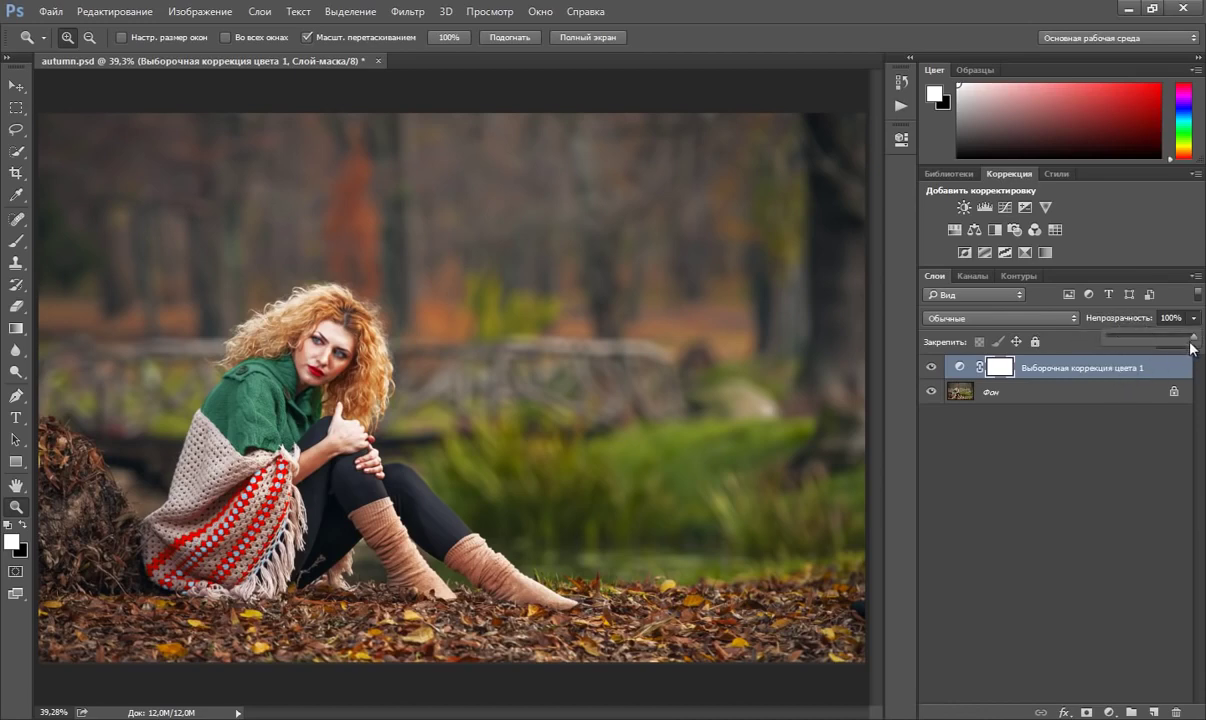
drag(1190, 343, 1178, 331)
drag(1180, 335, 1177, 335)
click(959, 367)
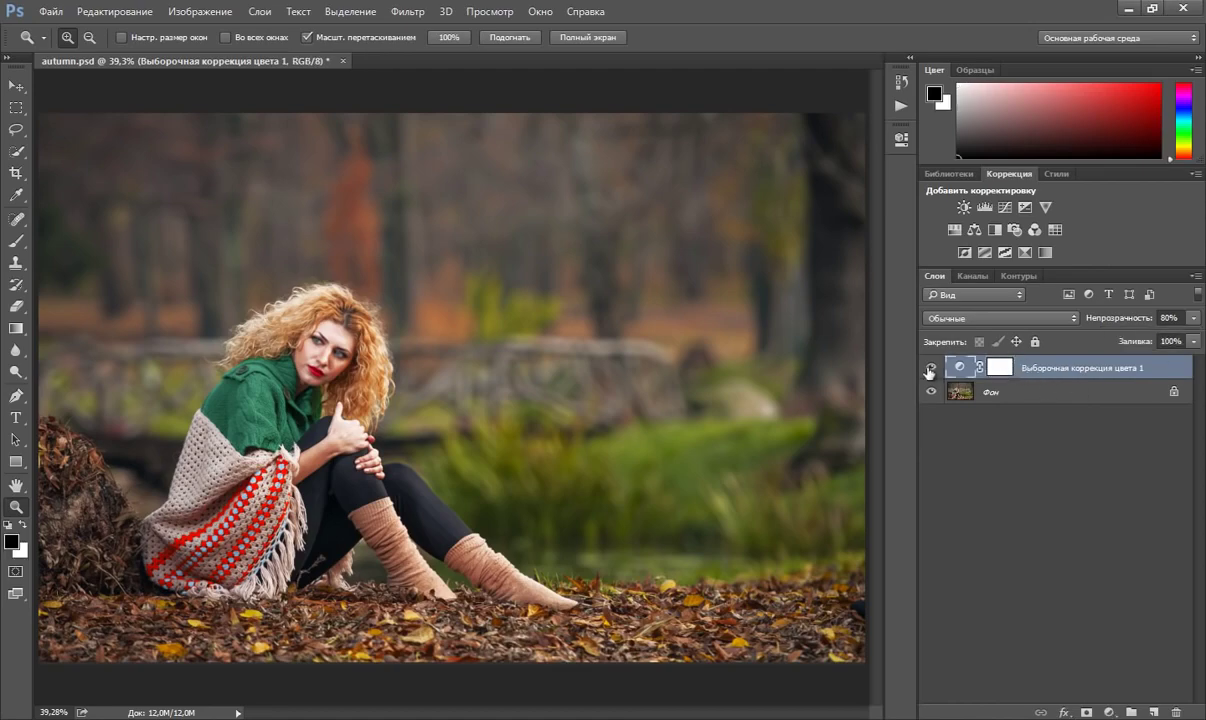
click(933, 368)
click(933, 369)
- Zoom in on the woman's face at 100%, then fit the portrait on screen
drag(300, 357, 354, 369)
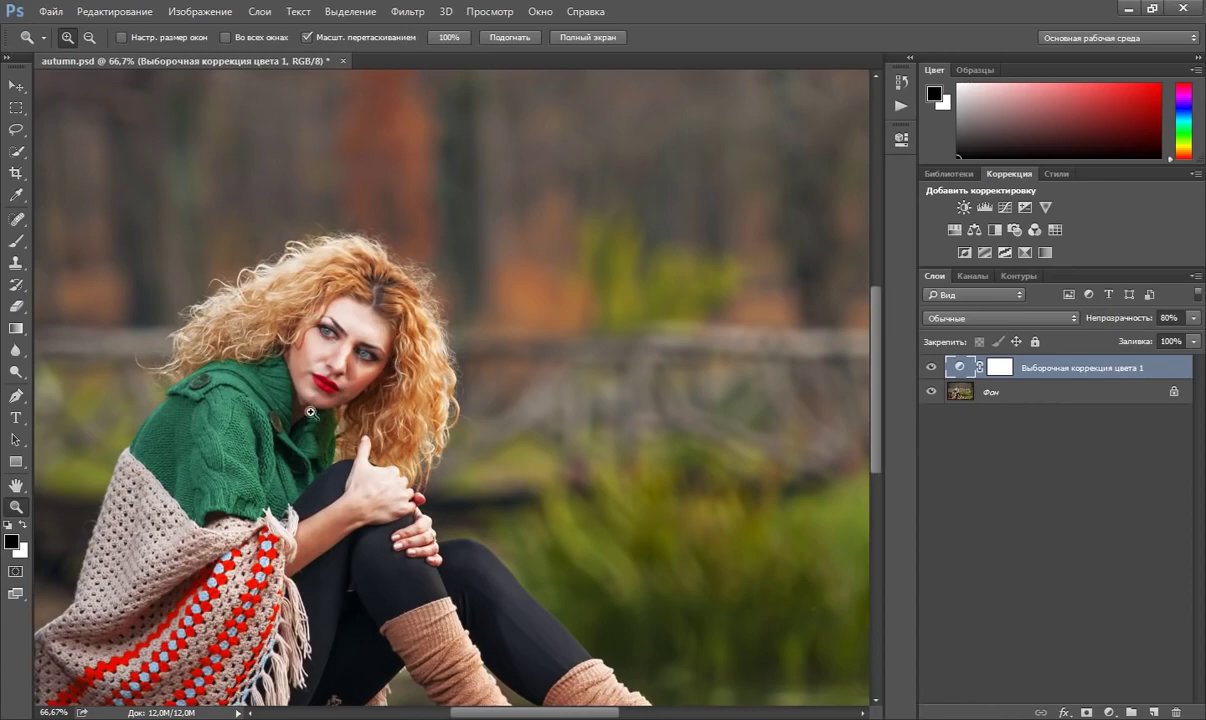
click(310, 349)
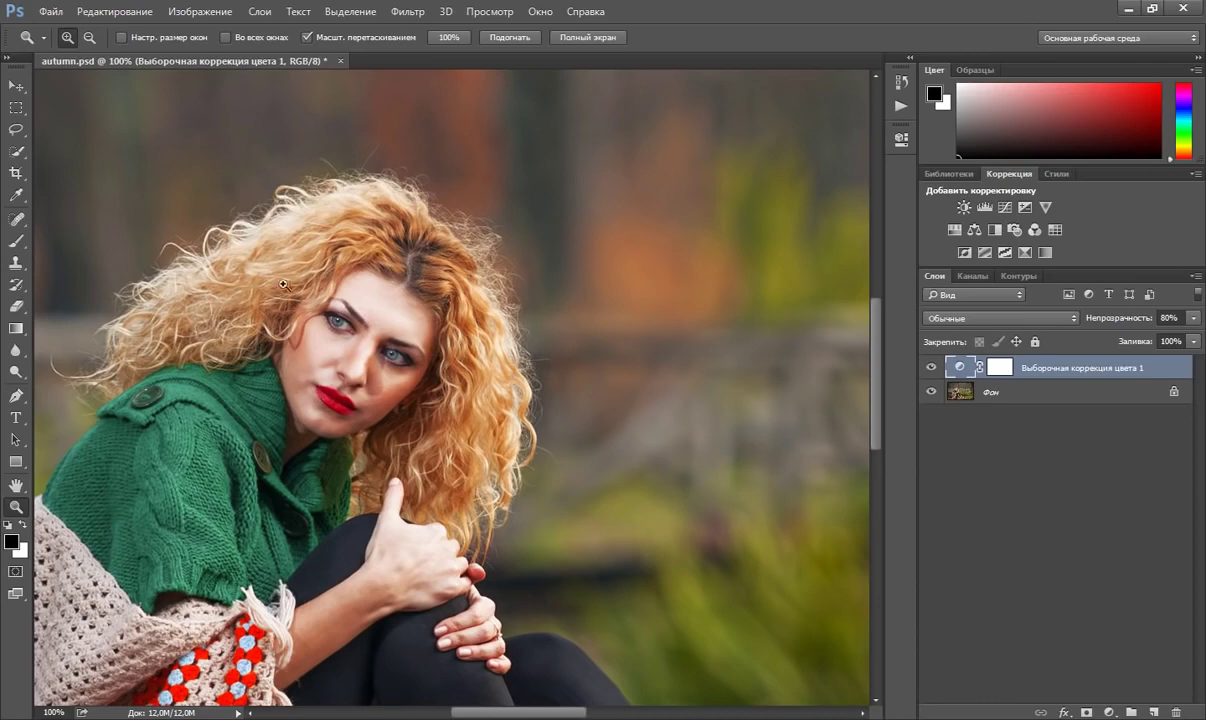
right_click(357, 305)
click(380, 320)
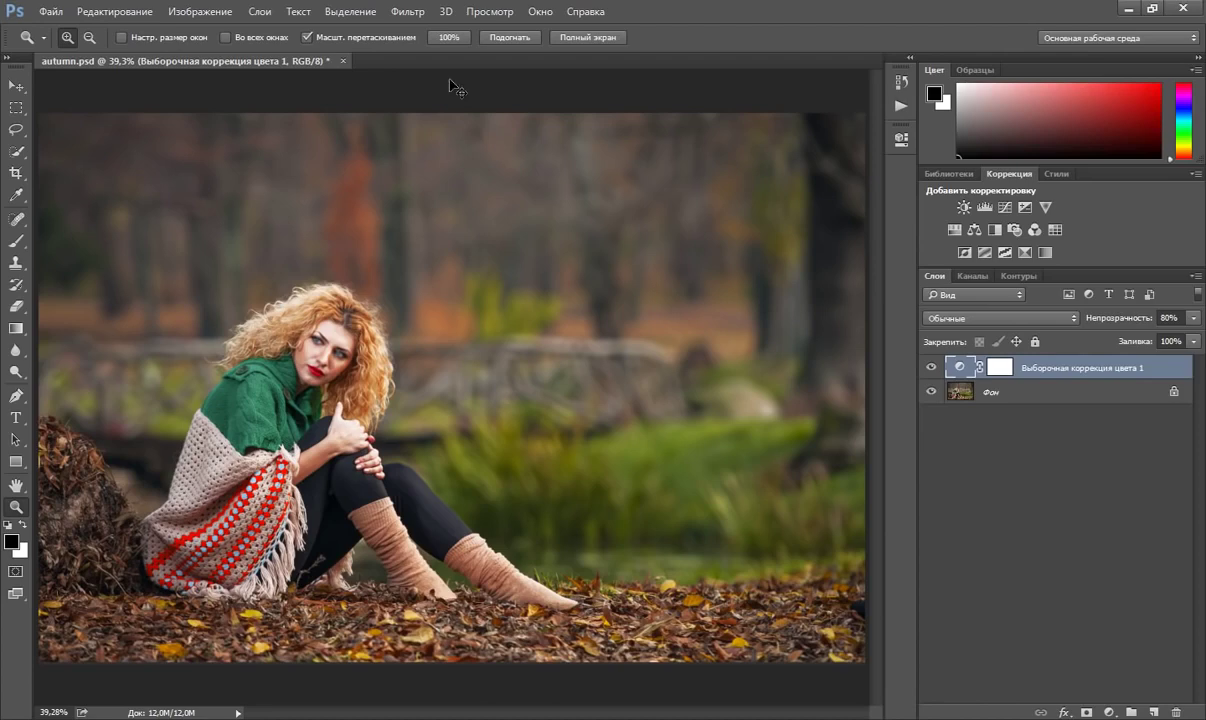
- Stamp the visible layers into Слой 1 and apply a 2-pixel Gaussian Blur
key(ctrl+shift+alt+e)
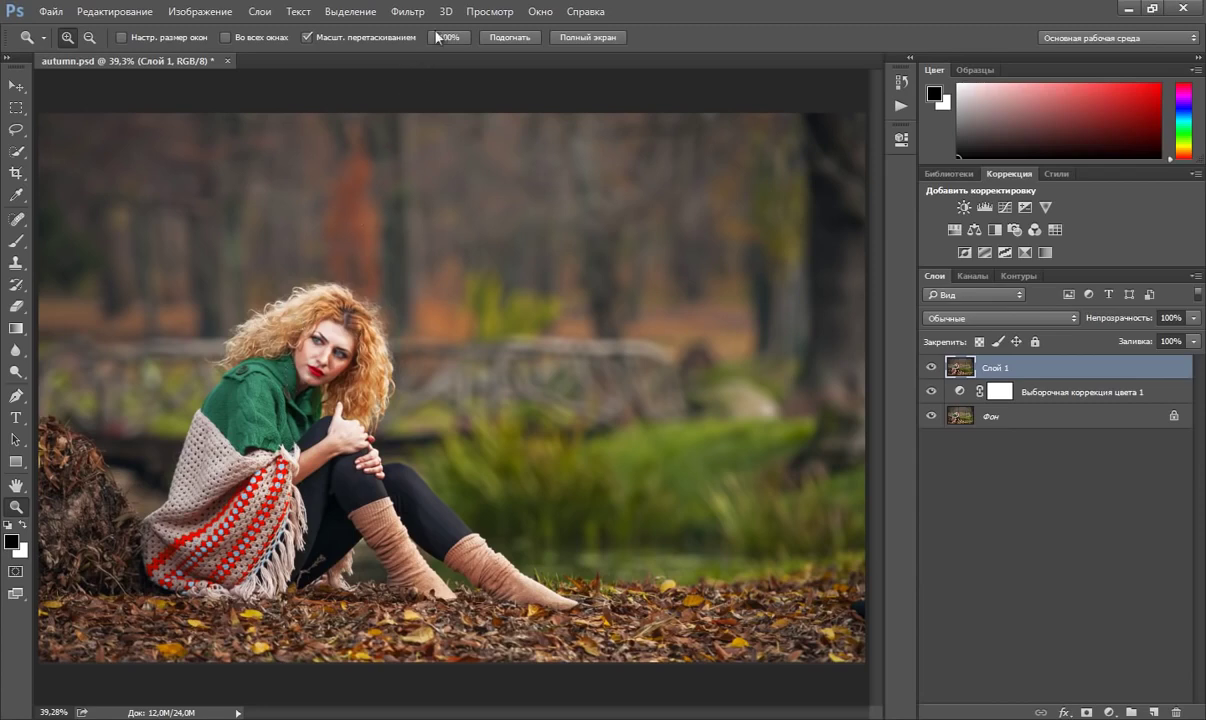
click(404, 14)
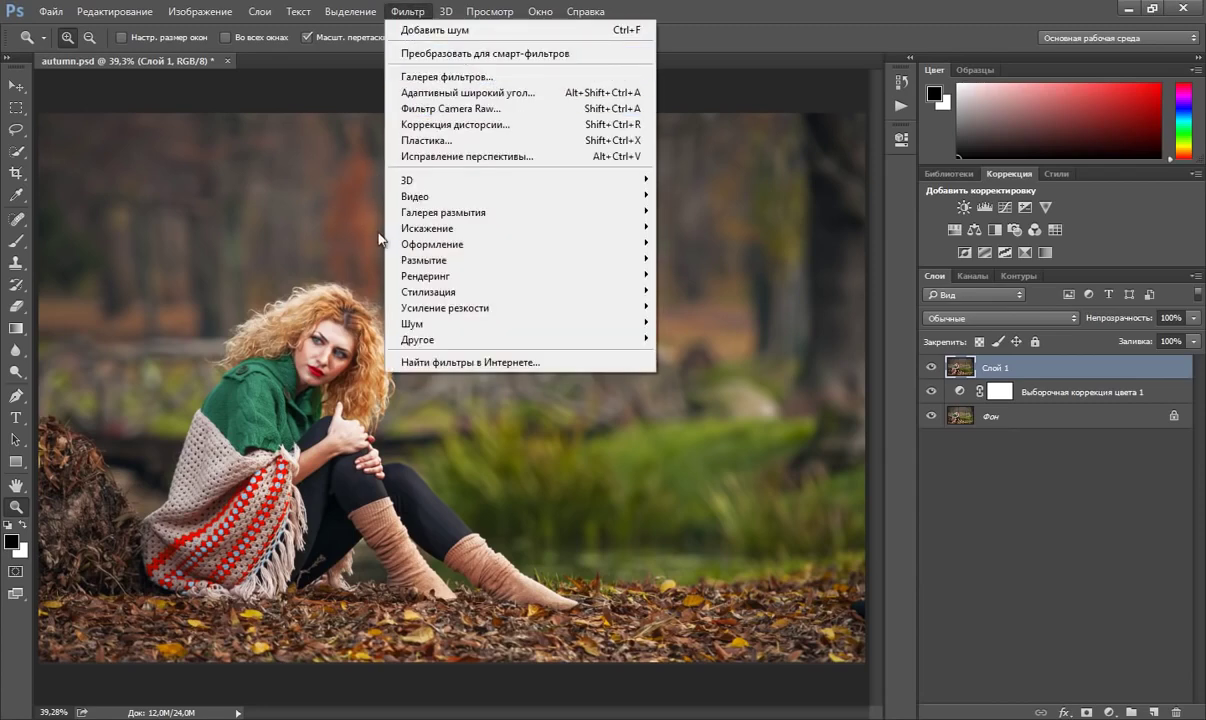
mouse_move(470, 260)
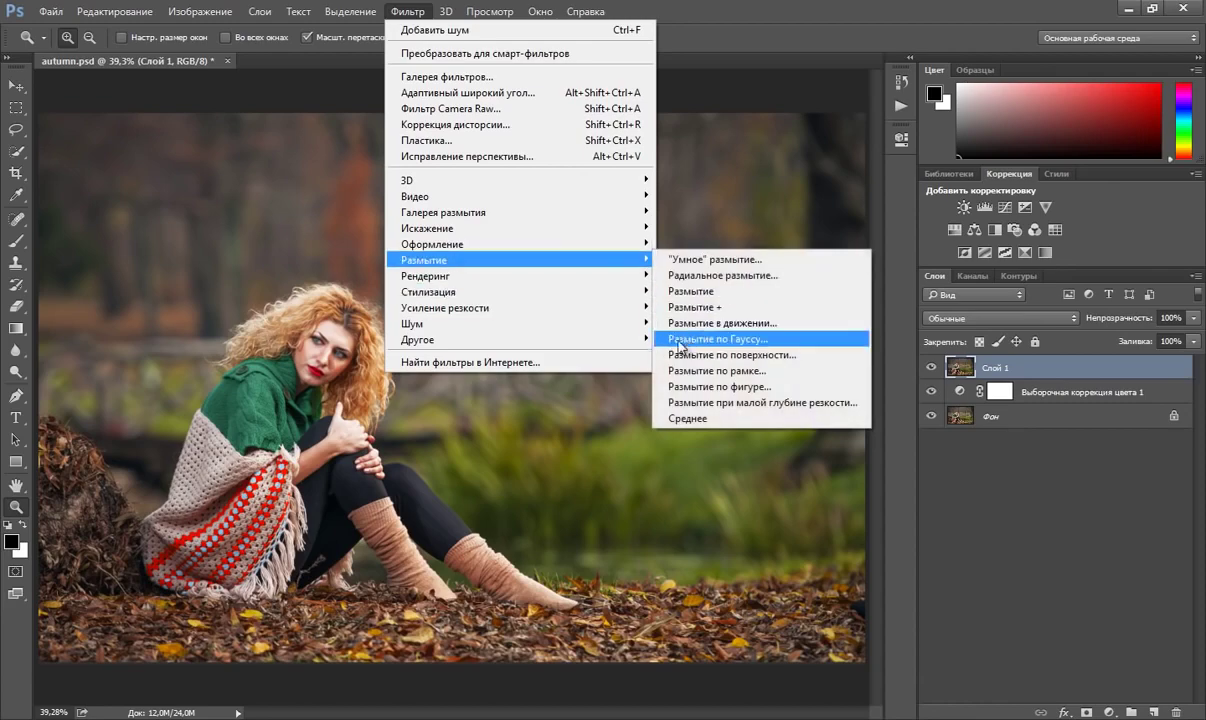
click(678, 339)
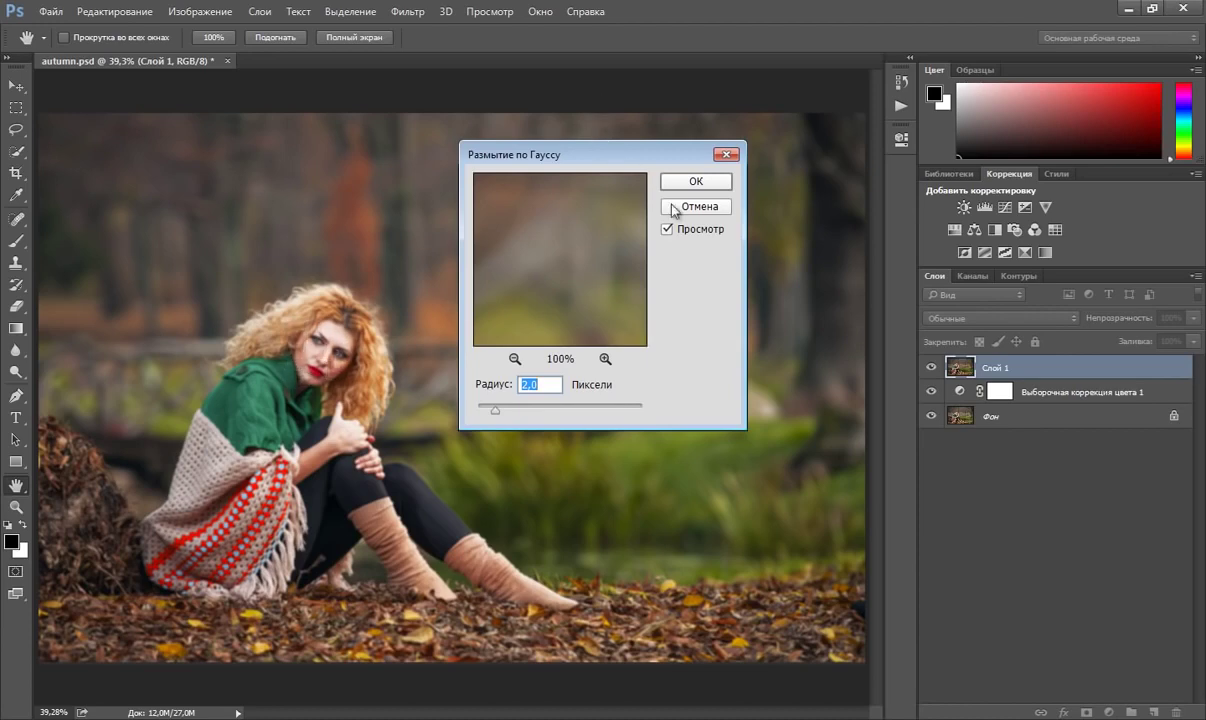
click(689, 183)
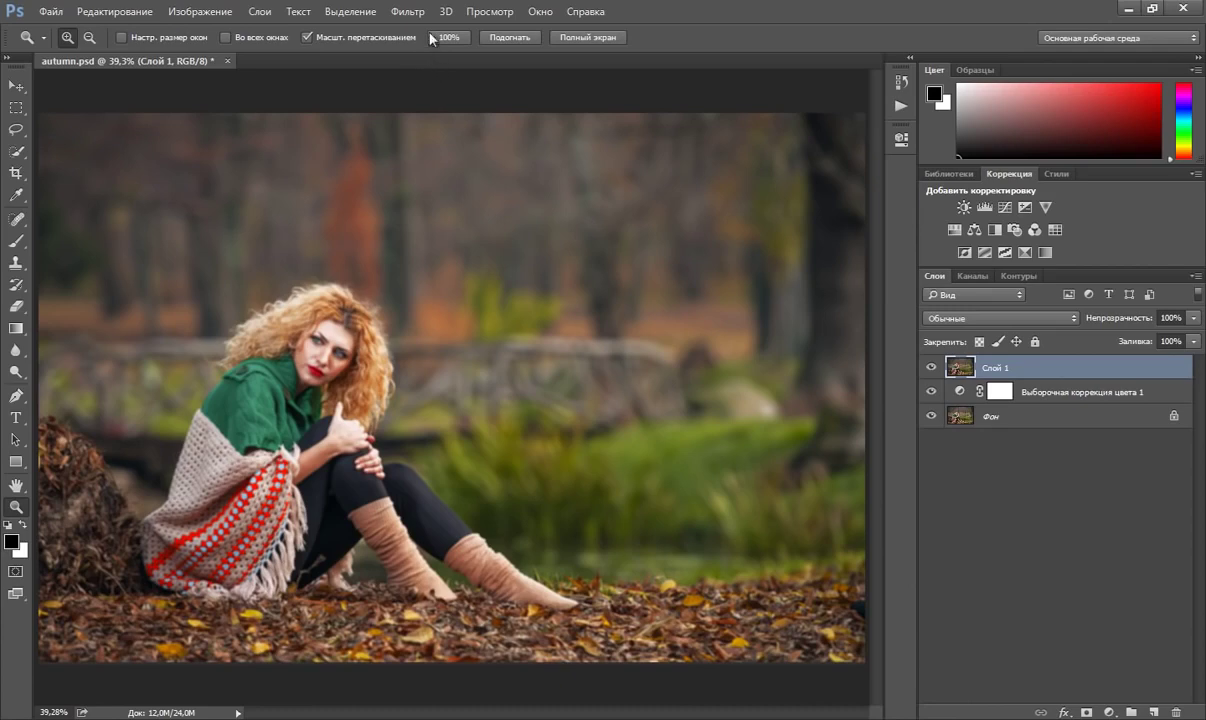
- Add 3% uniform monochromatic noise to Слой 1 and give it a white layer mask
click(410, 13)
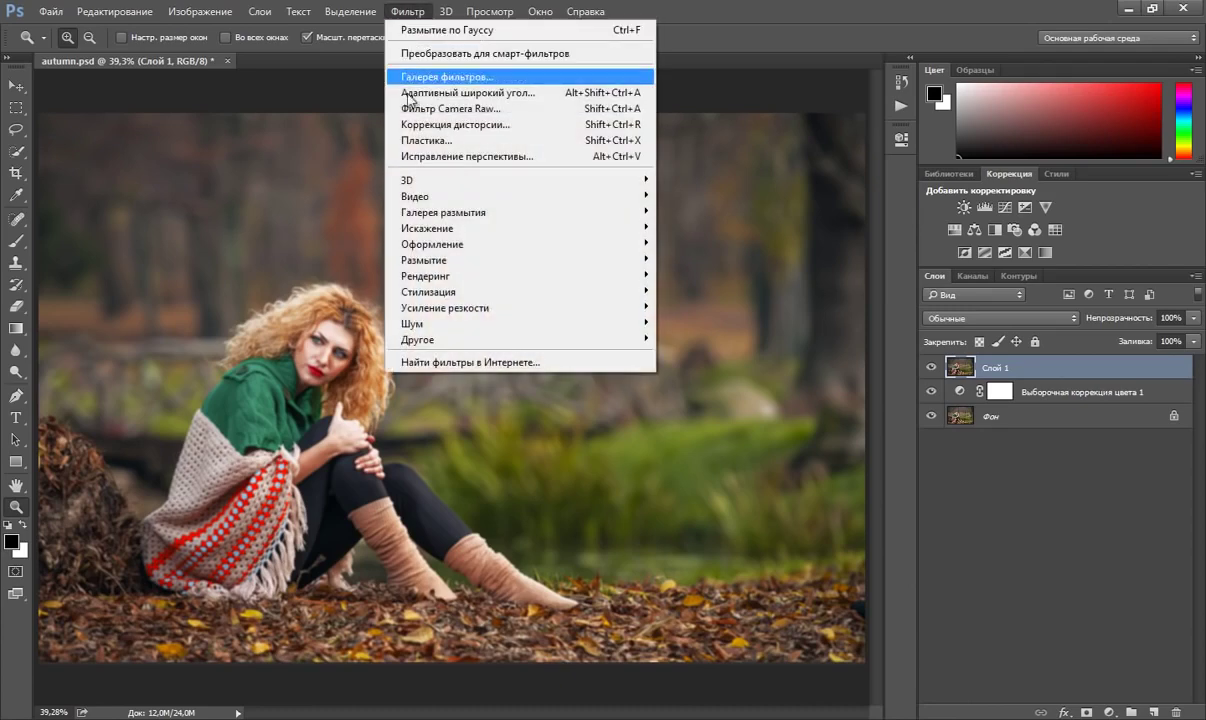
mouse_move(412, 323)
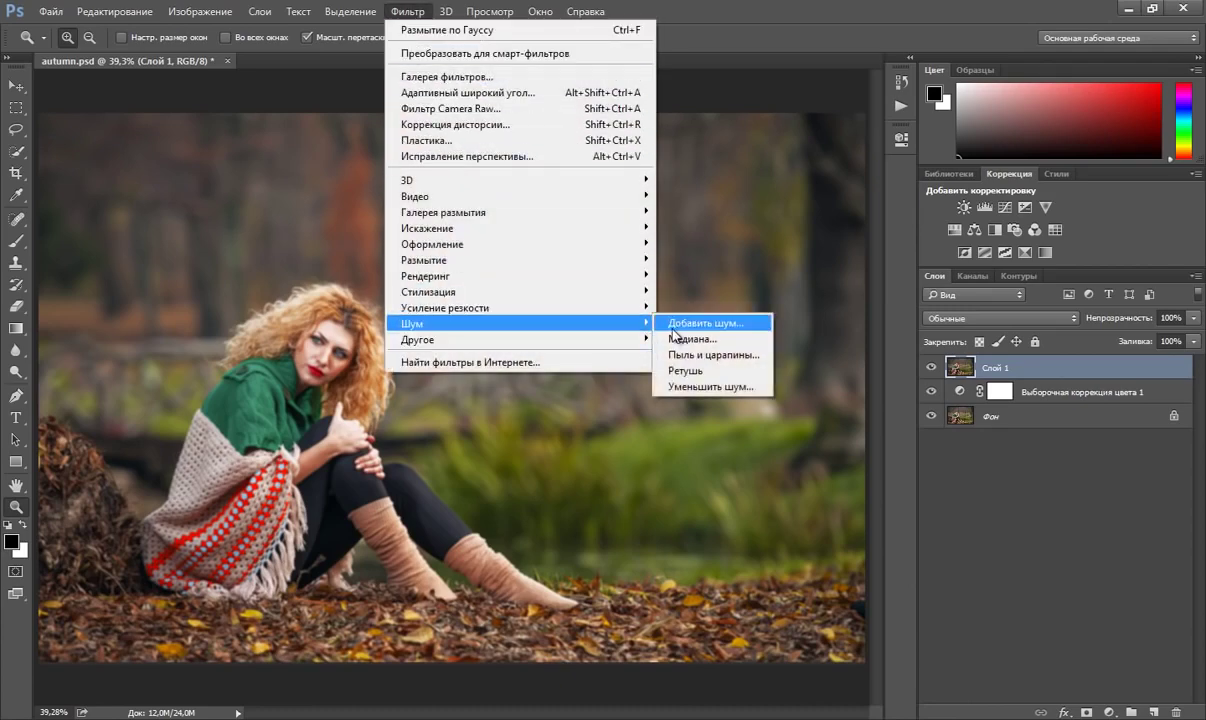
click(689, 330)
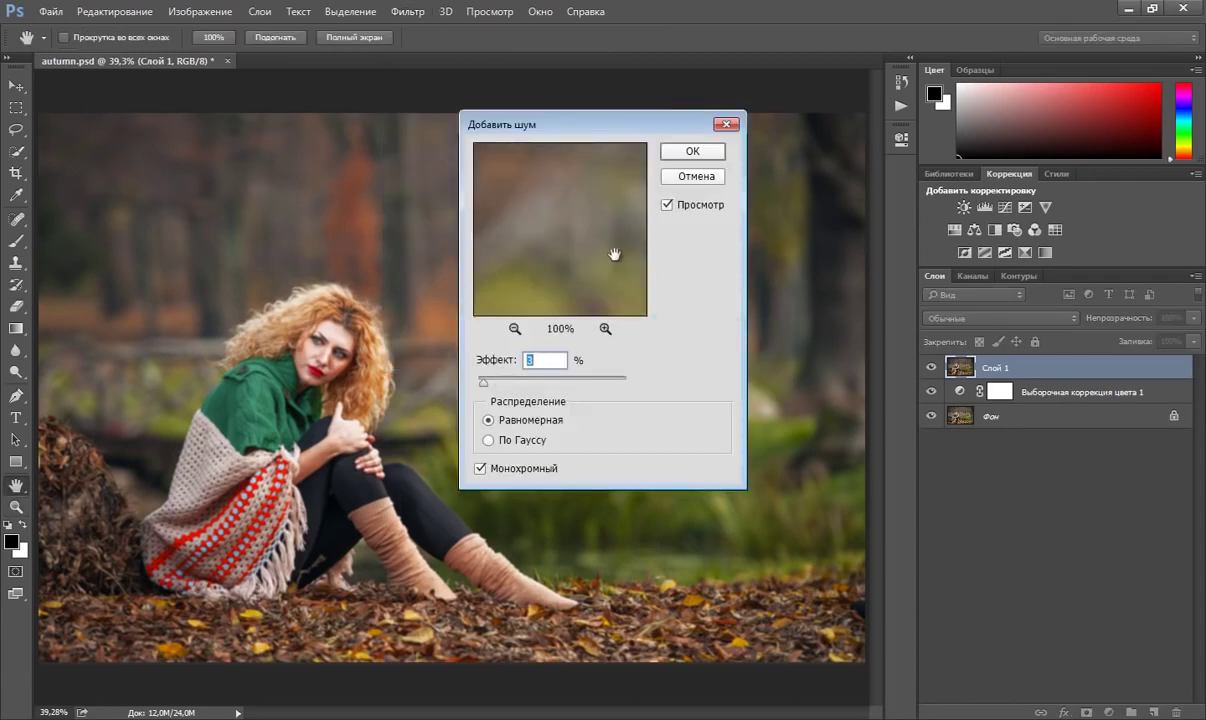
click(693, 152)
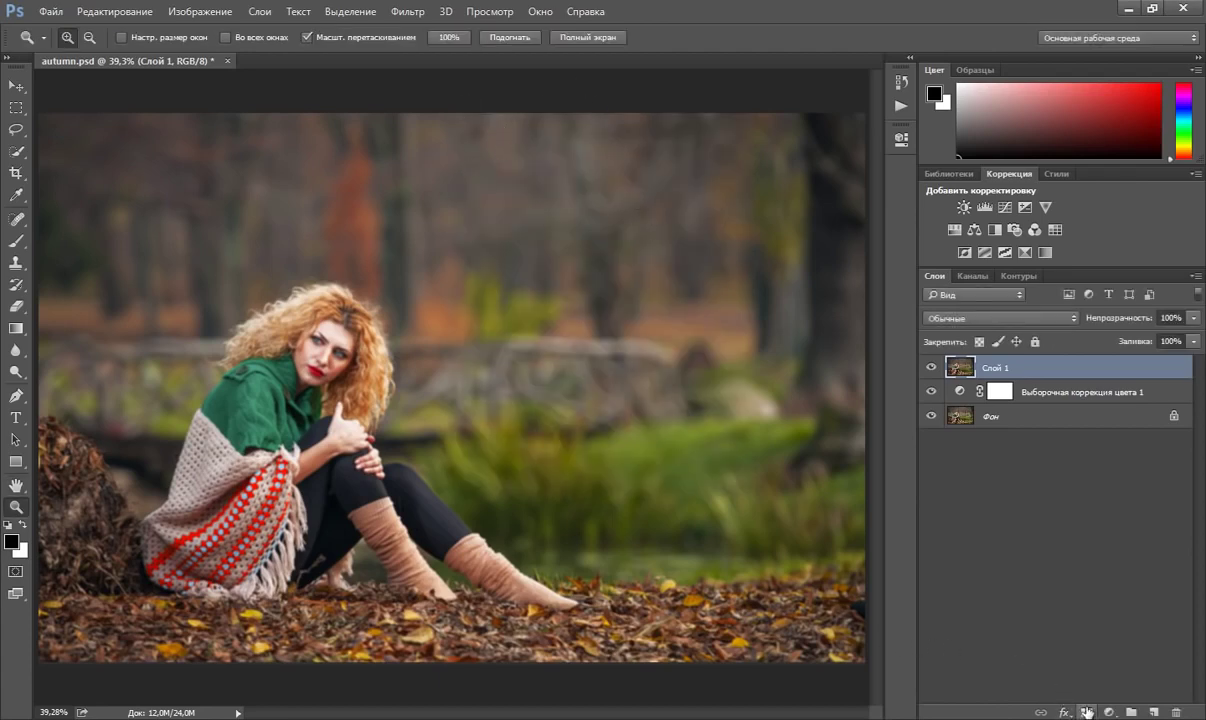
click(1087, 712)
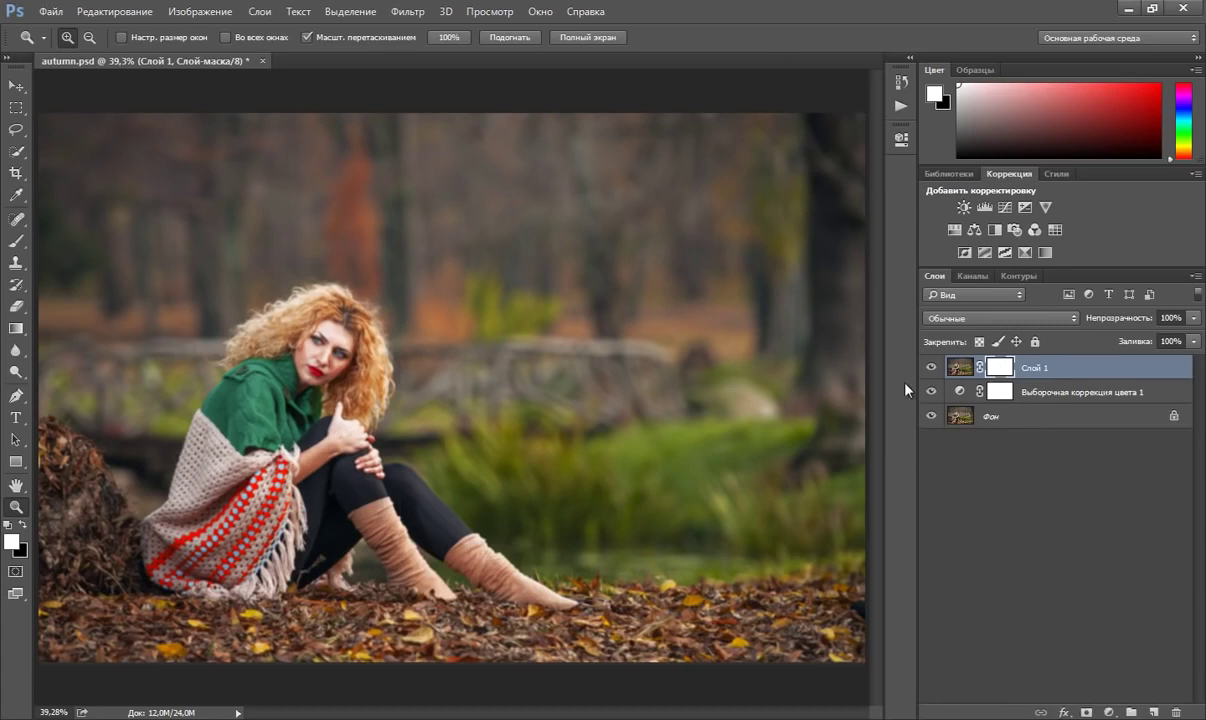
- Fill Слой 1's mask with black and zoom in on the woman's face
key(x)
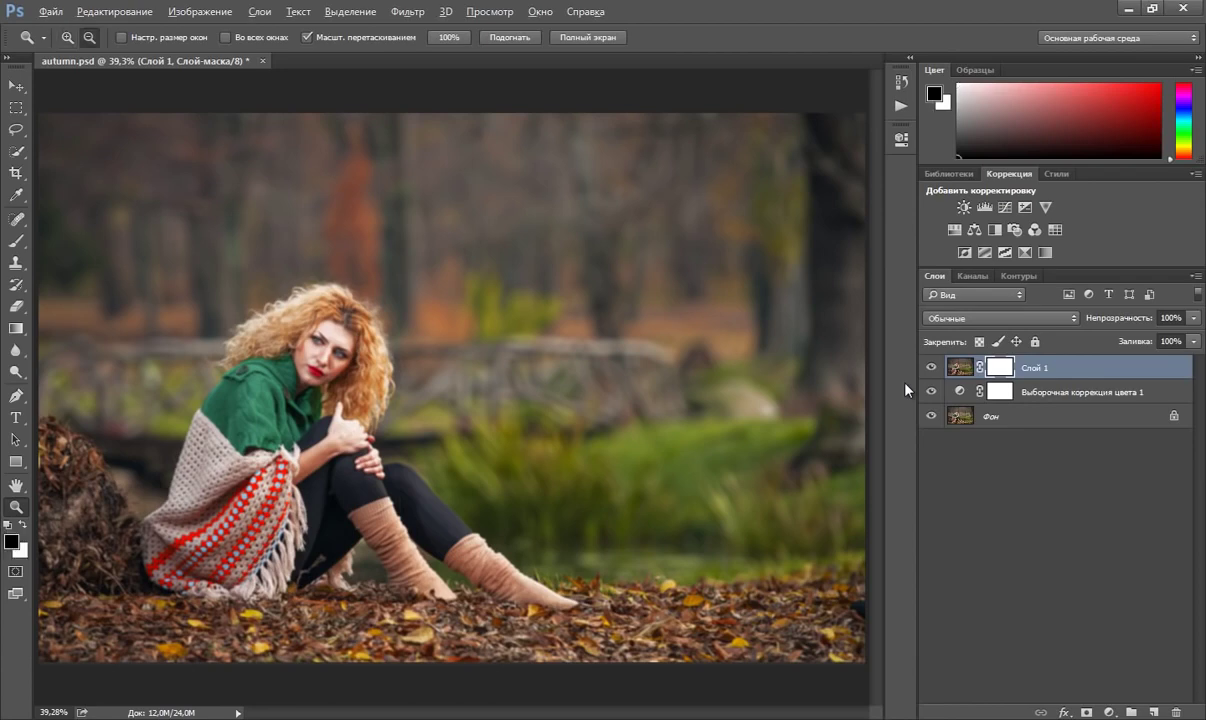
key(alt+BackSpace)
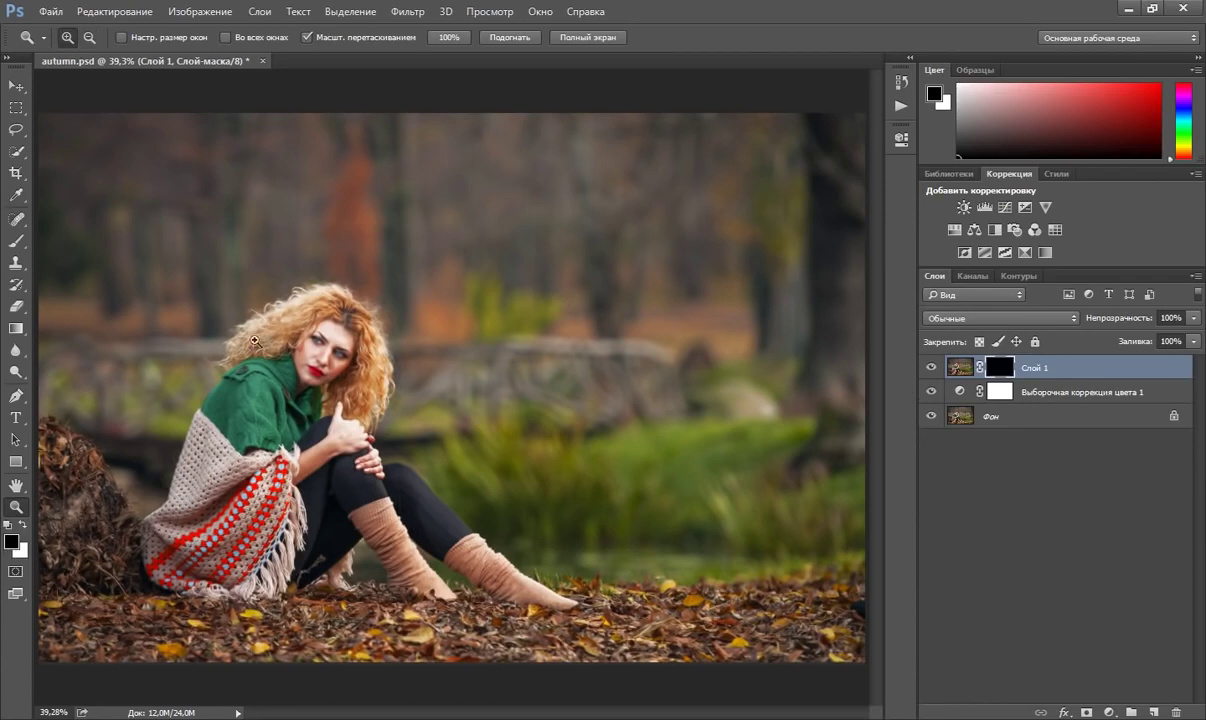
click(244, 323)
click(299, 331)
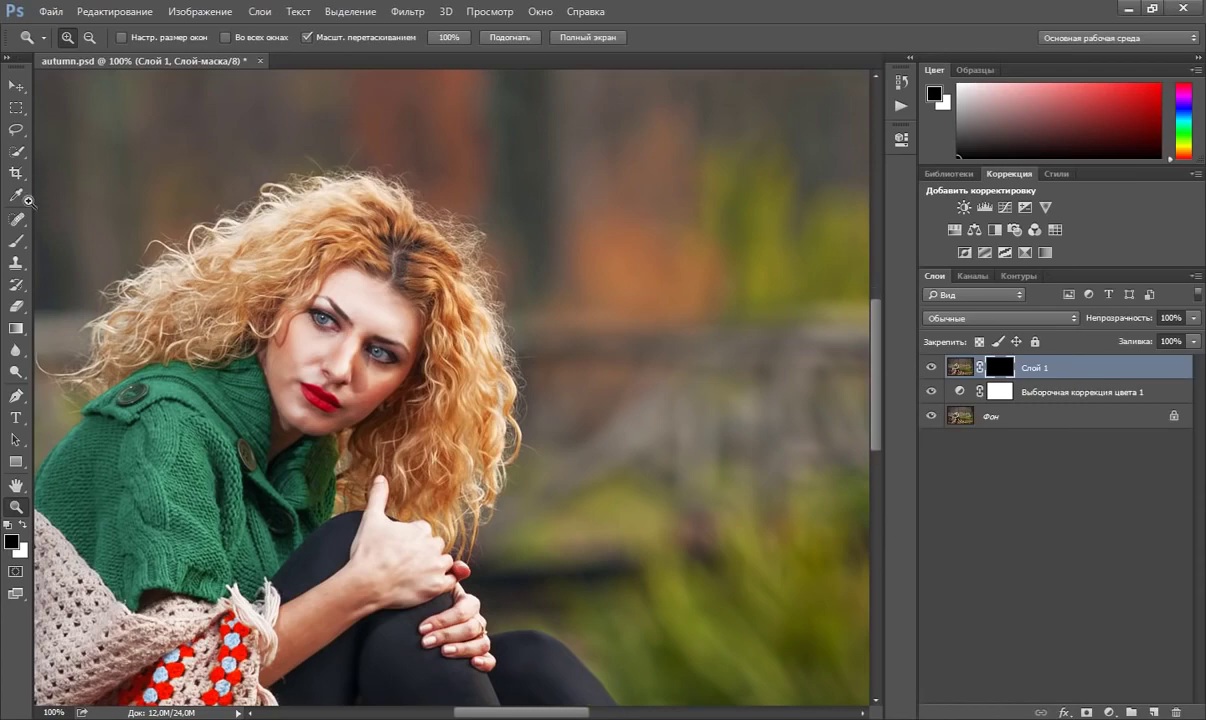
- Set up a white Brush at 30% opacity and 50% flow
click(16, 240)
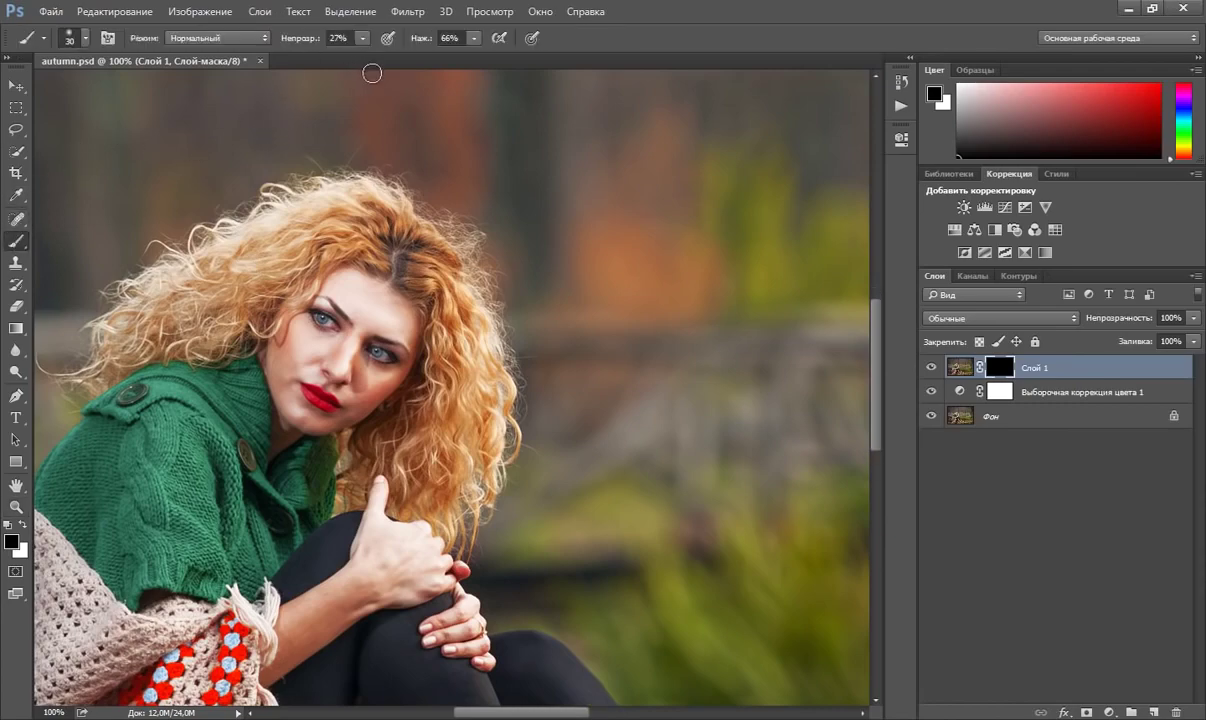
key(x)
click(362, 38)
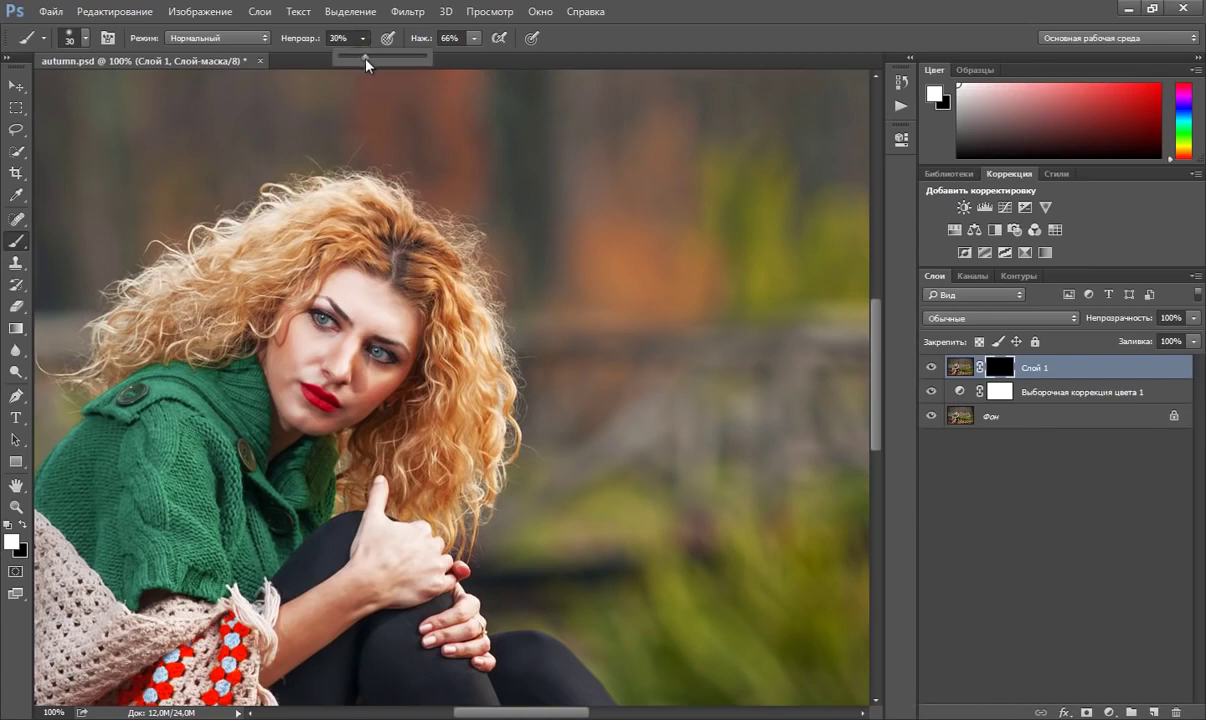
click(474, 39)
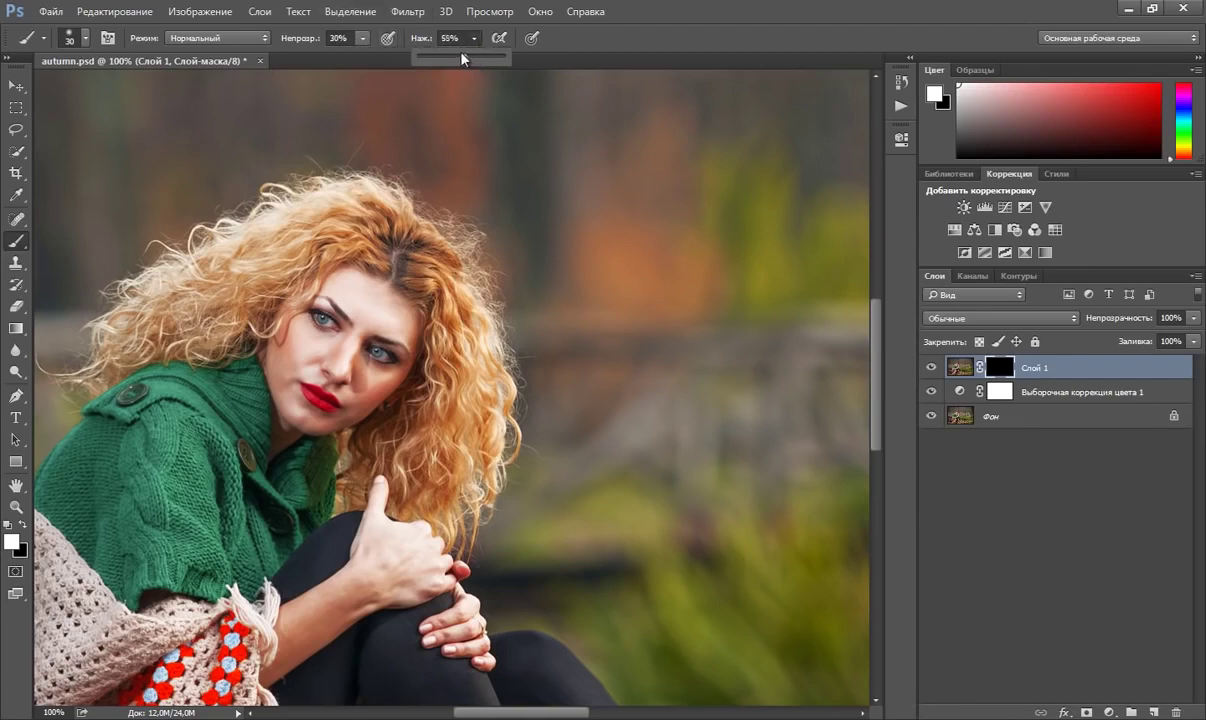
drag(461, 60, 463, 59)
- Paint the mask back in over the cheek and eyebrow, comparing with Слой 1 hidden
mouse_move(368, 378)
mouse_down()
mouse_move(352, 356)
mouse_move(348, 410)
mouse_move(286, 390)
mouse_move(276, 374)
mouse_move(286, 386)
mouse_up()
mouse_move(396, 334)
mouse_down()
mouse_move(328, 315)
mouse_move(342, 326)
mouse_move(363, 317)
mouse_move(341, 265)
mouse_move(379, 315)
mouse_move(407, 322)
mouse_move(350, 280)
mouse_move(340, 300)
mouse_move(366, 312)
mouse_move(359, 297)
mouse_up()
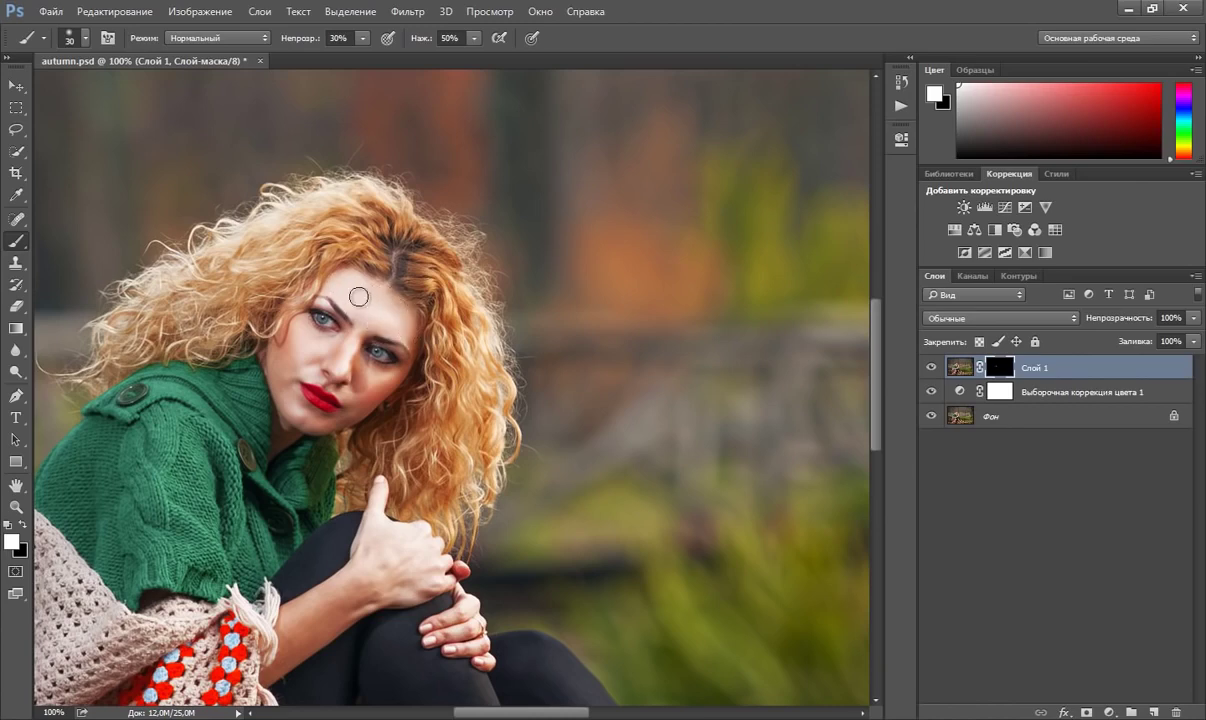
click(932, 368)
click(932, 368)
click(932, 366)
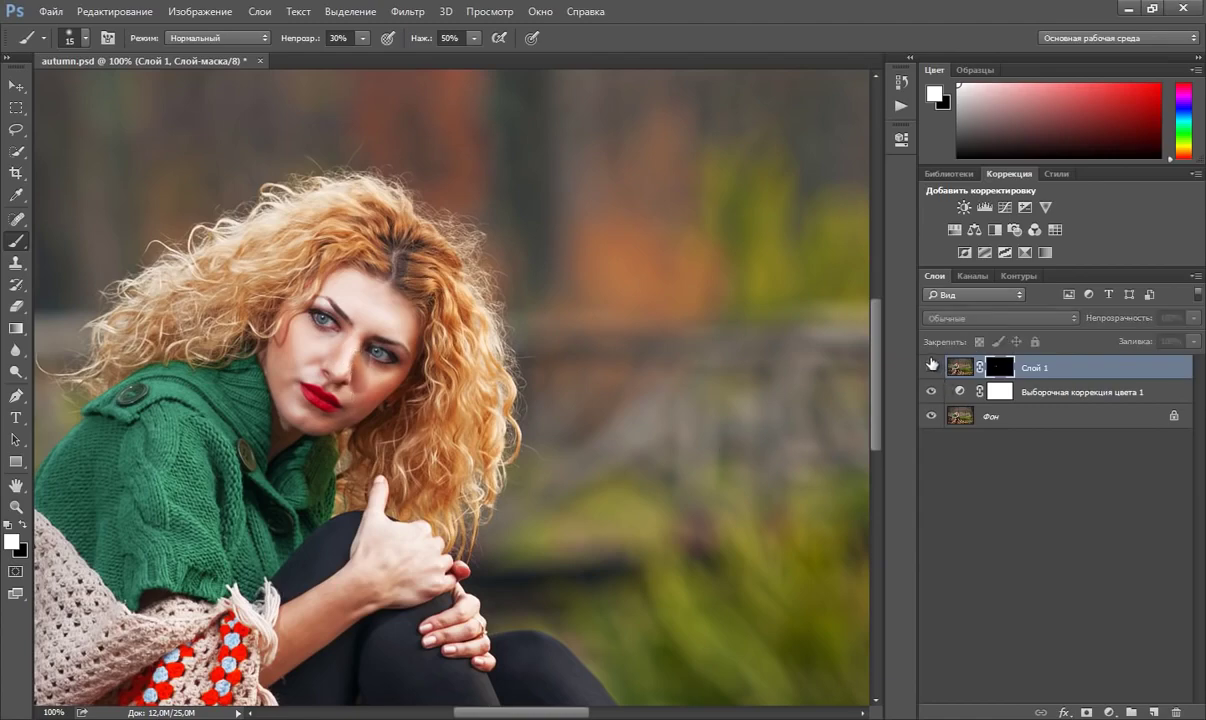
click(932, 366)
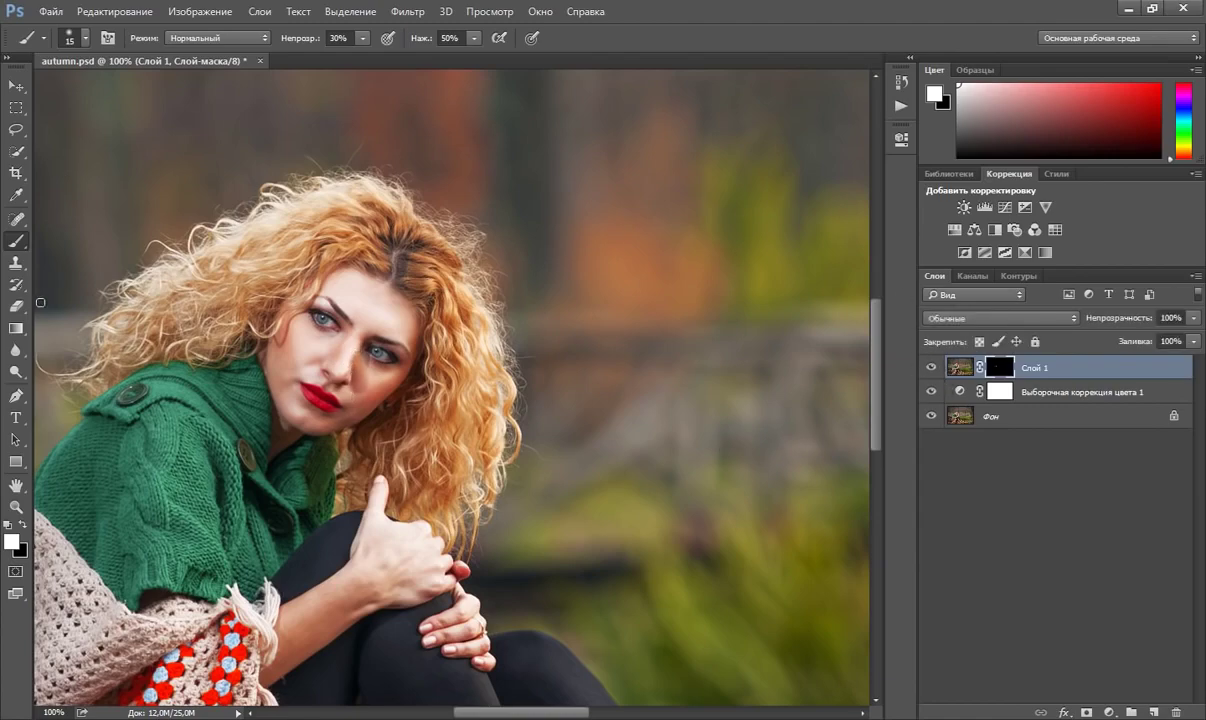
- Fit the image on screen, then zoom to 66.7% around the face
click(16, 506)
right_click(342, 341)
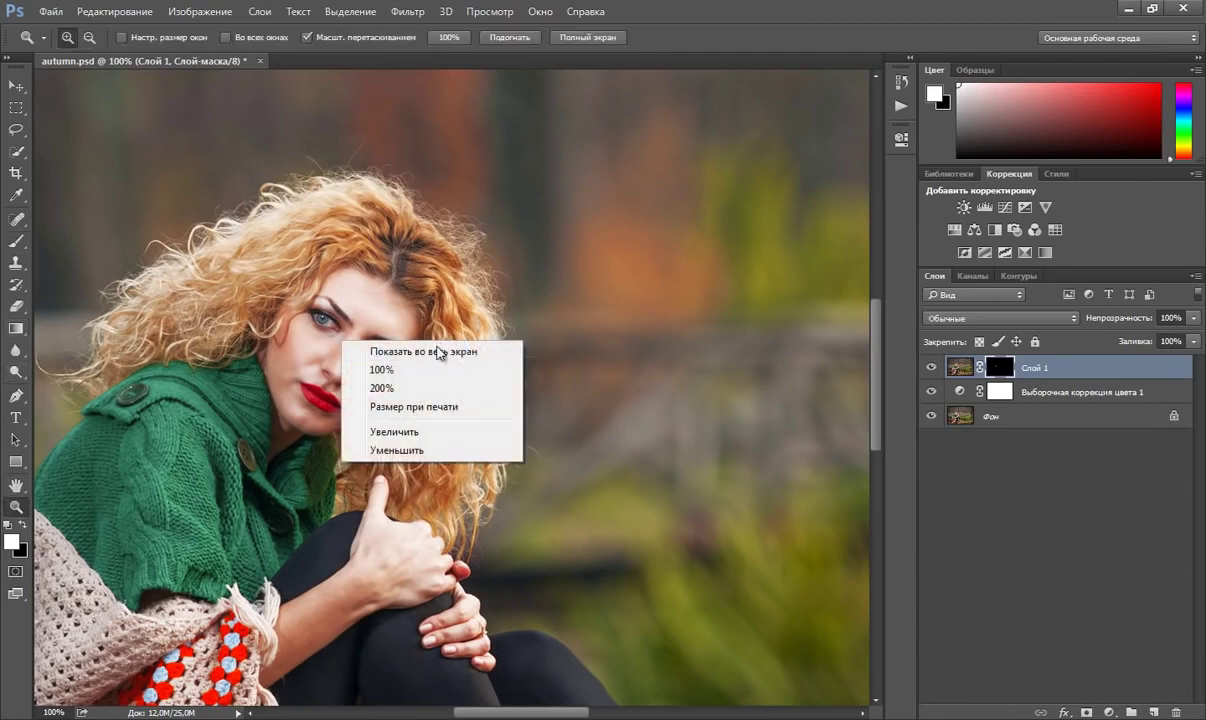
click(440, 352)
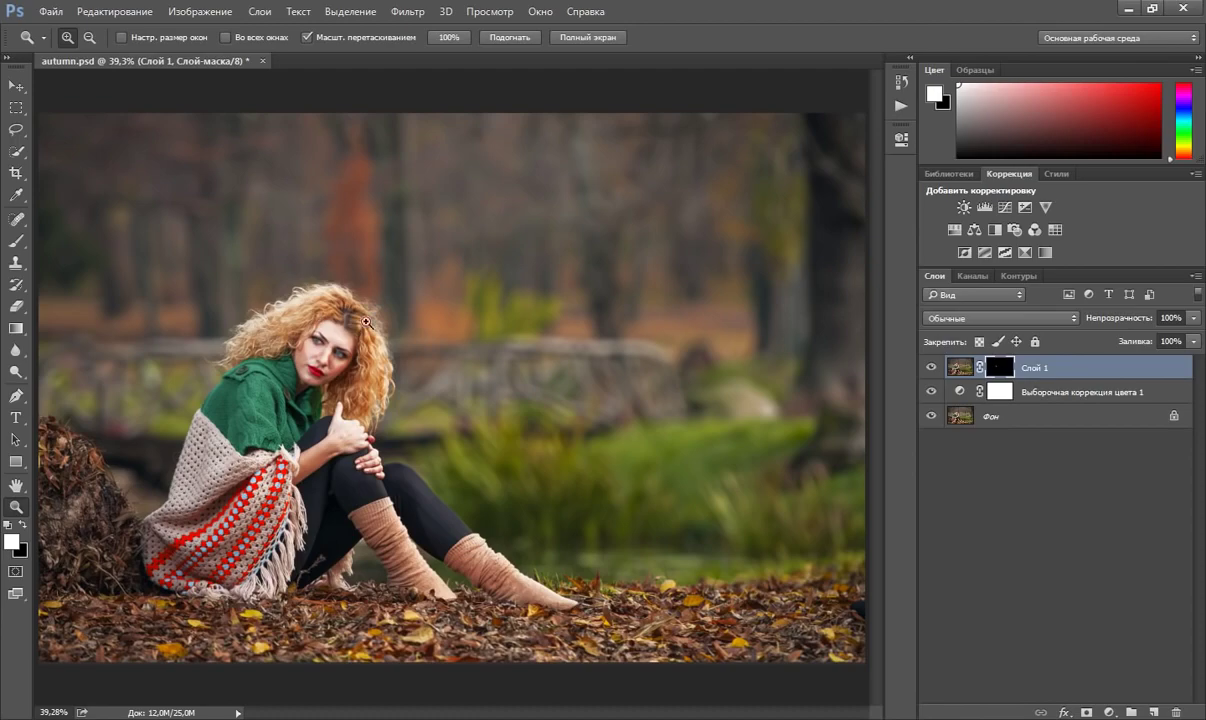
click(312, 343)
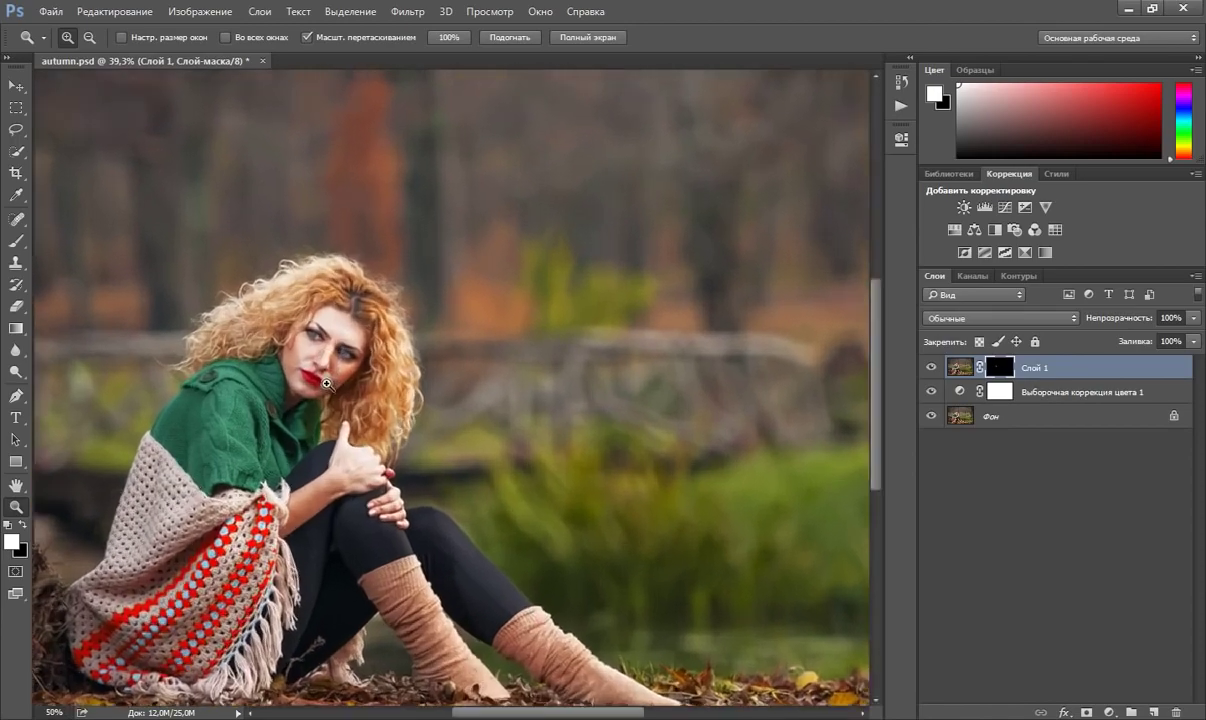
click(285, 373)
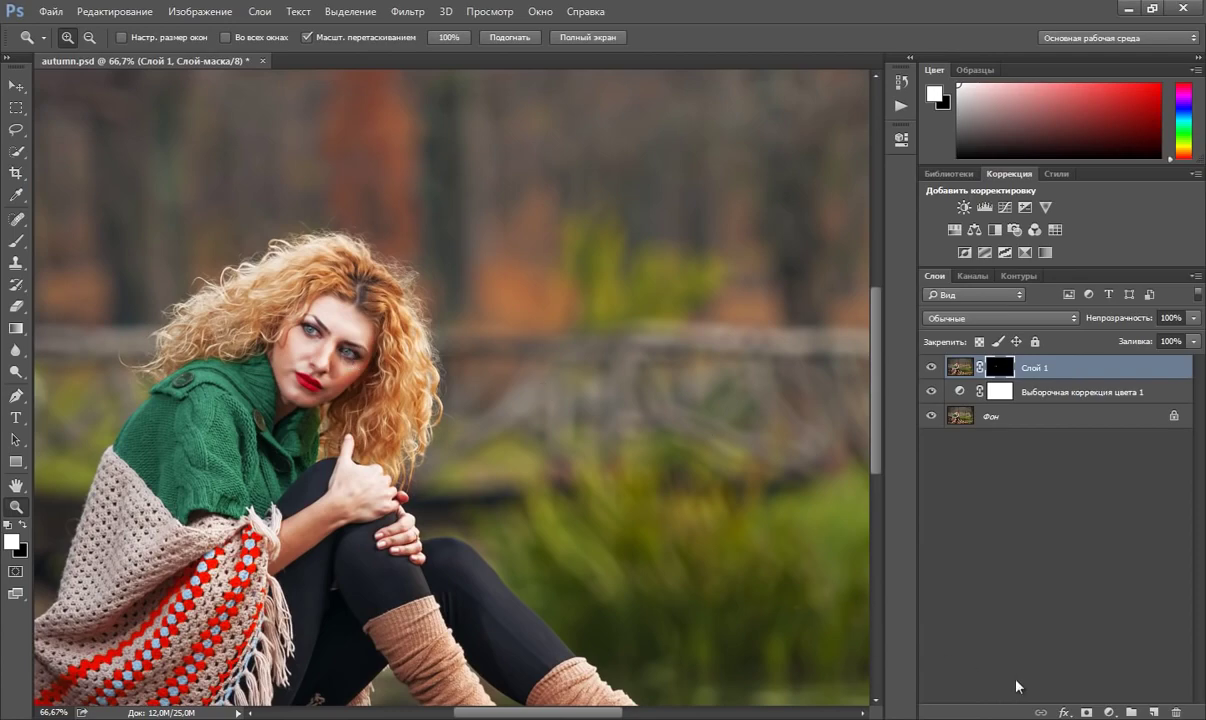
- Add empty layer Слой 2, zoom the face to 200%, and set brush flow to about 30%
click(1153, 712)
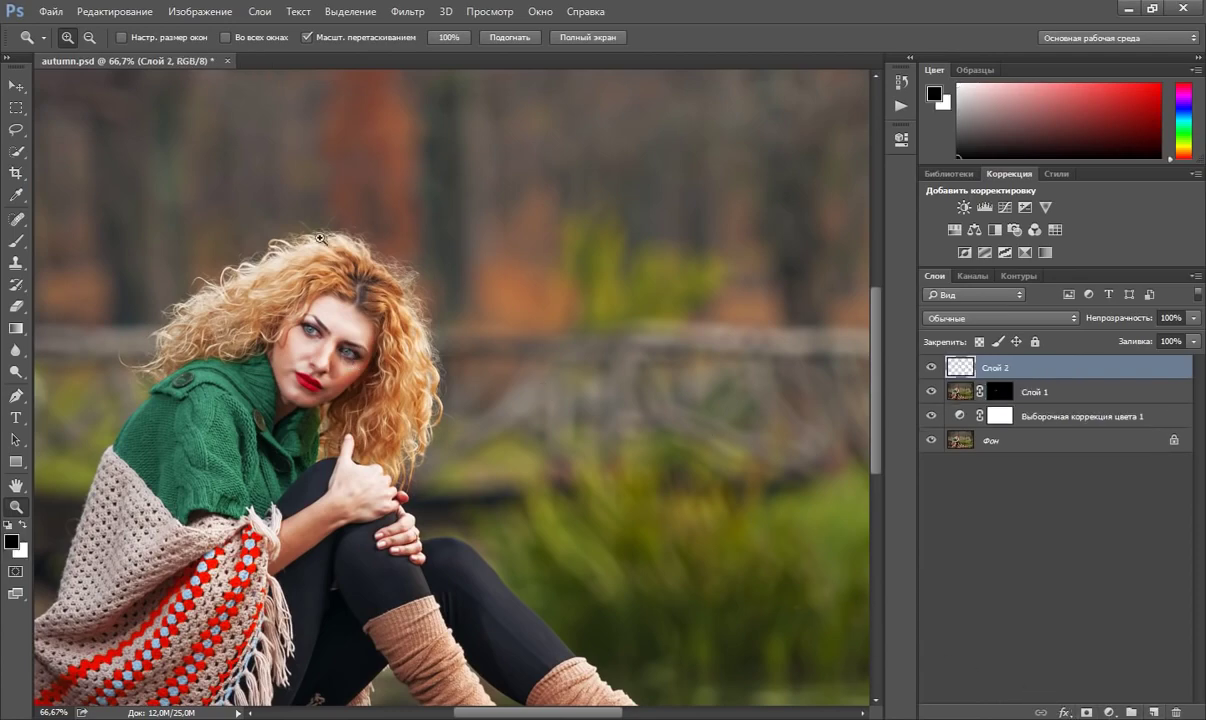
click(307, 351)
click(307, 351)
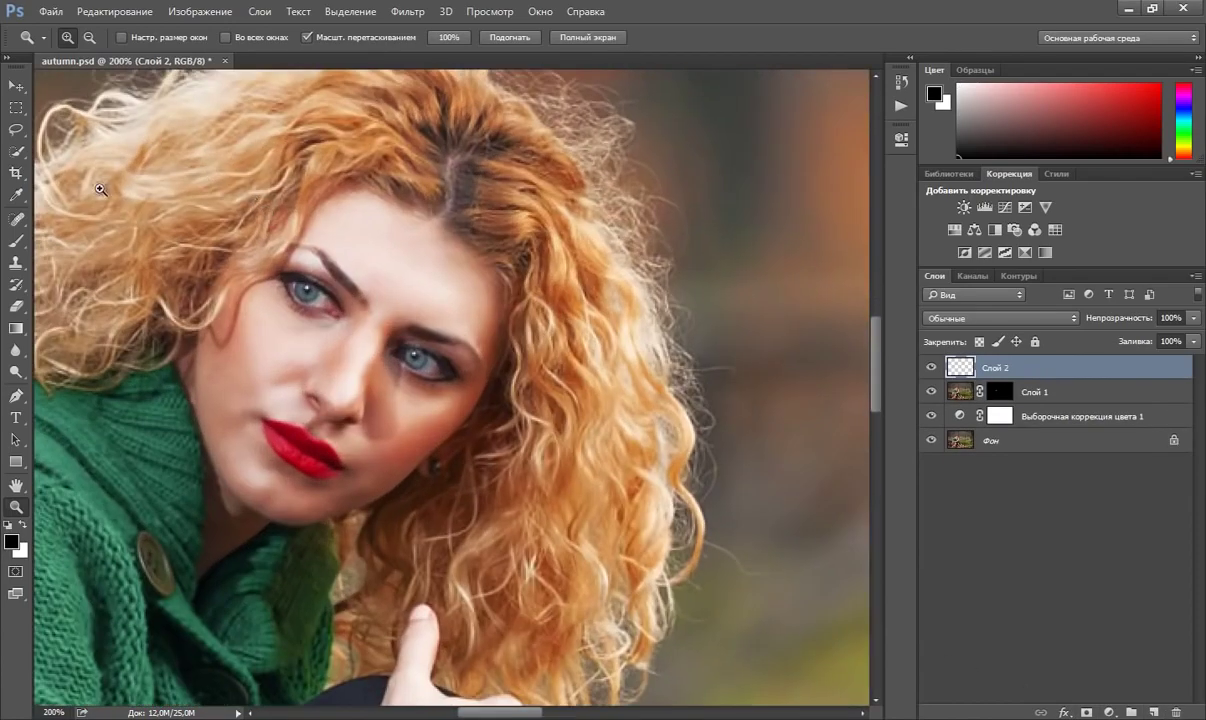
click(15, 241)
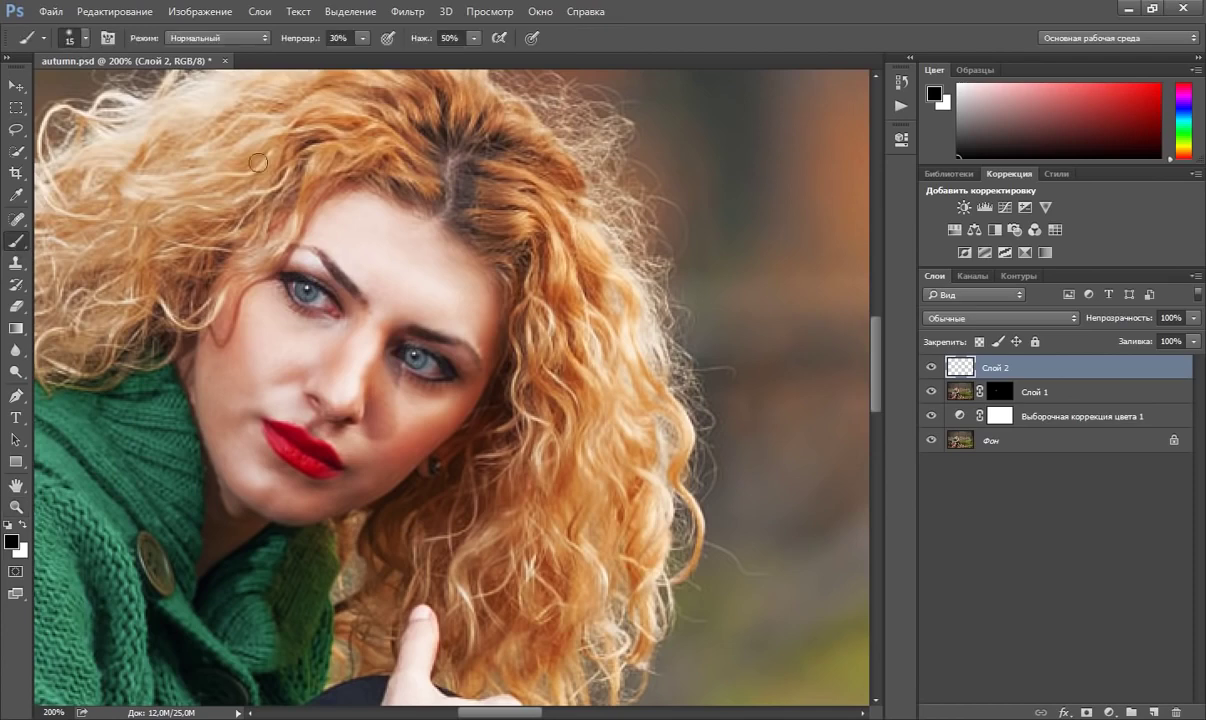
click(474, 38)
drag(474, 58, 464, 60)
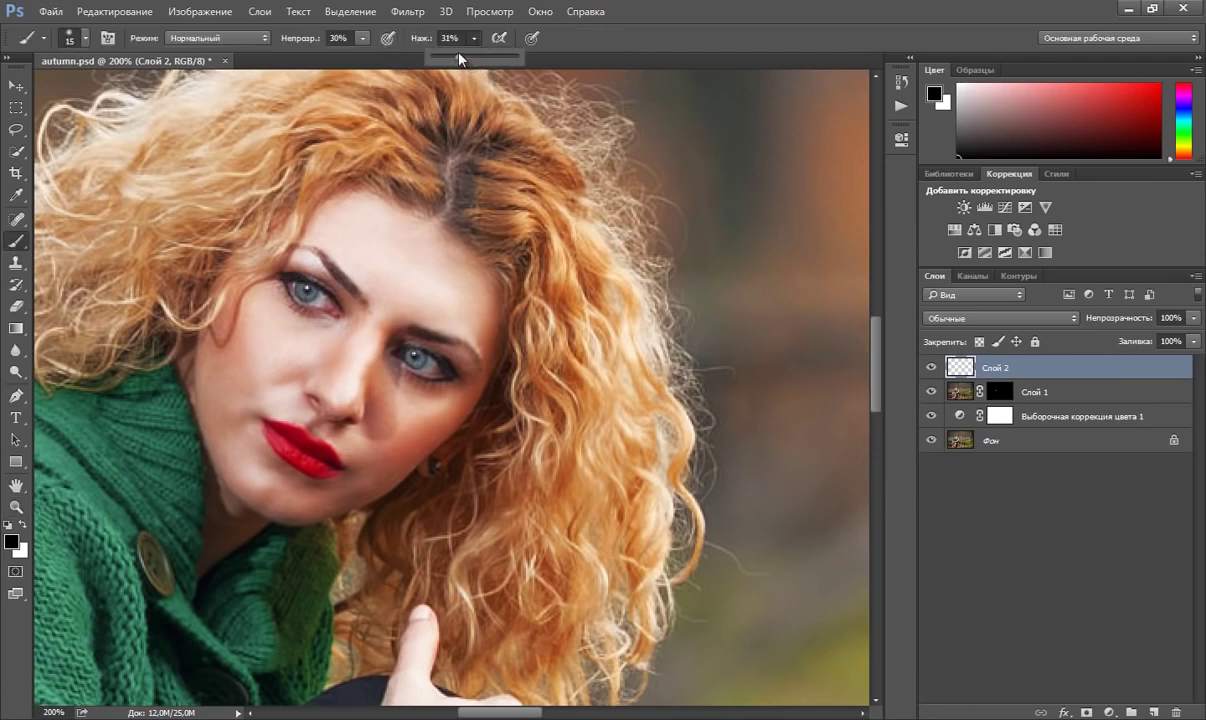
click(582, 47)
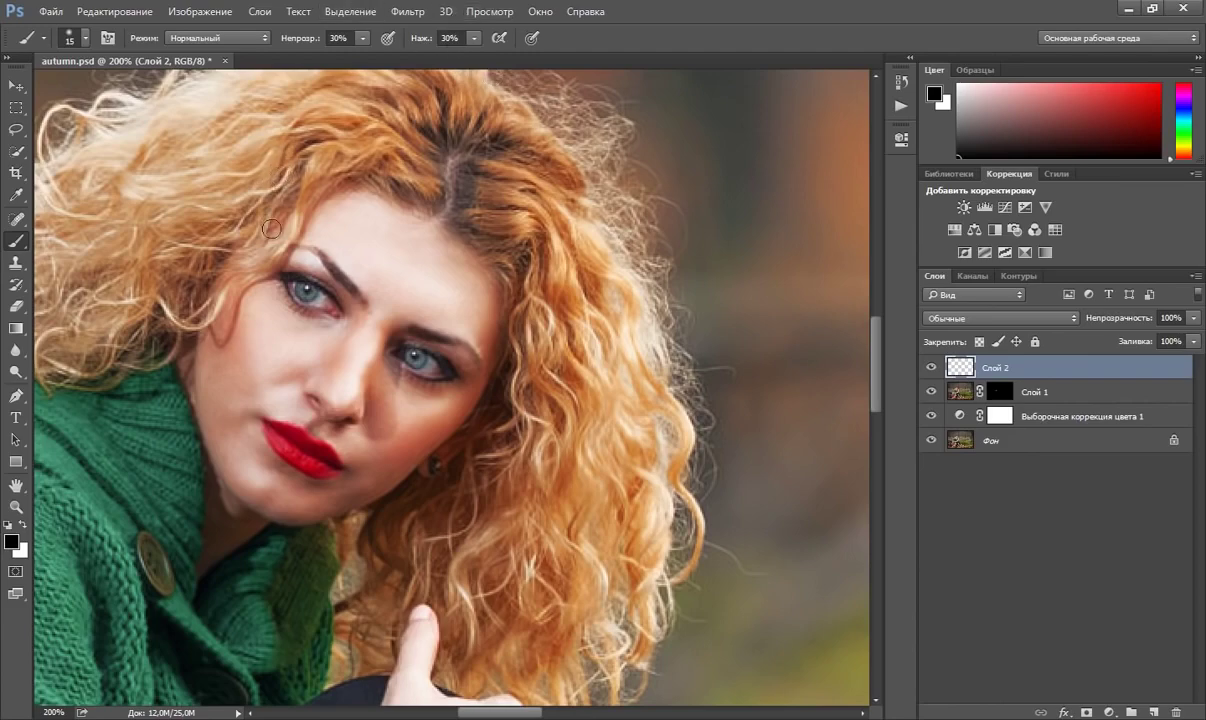
- Sample the cheek's skin tone, try a stroke under the eye, then undo it
alt+click(300, 340)
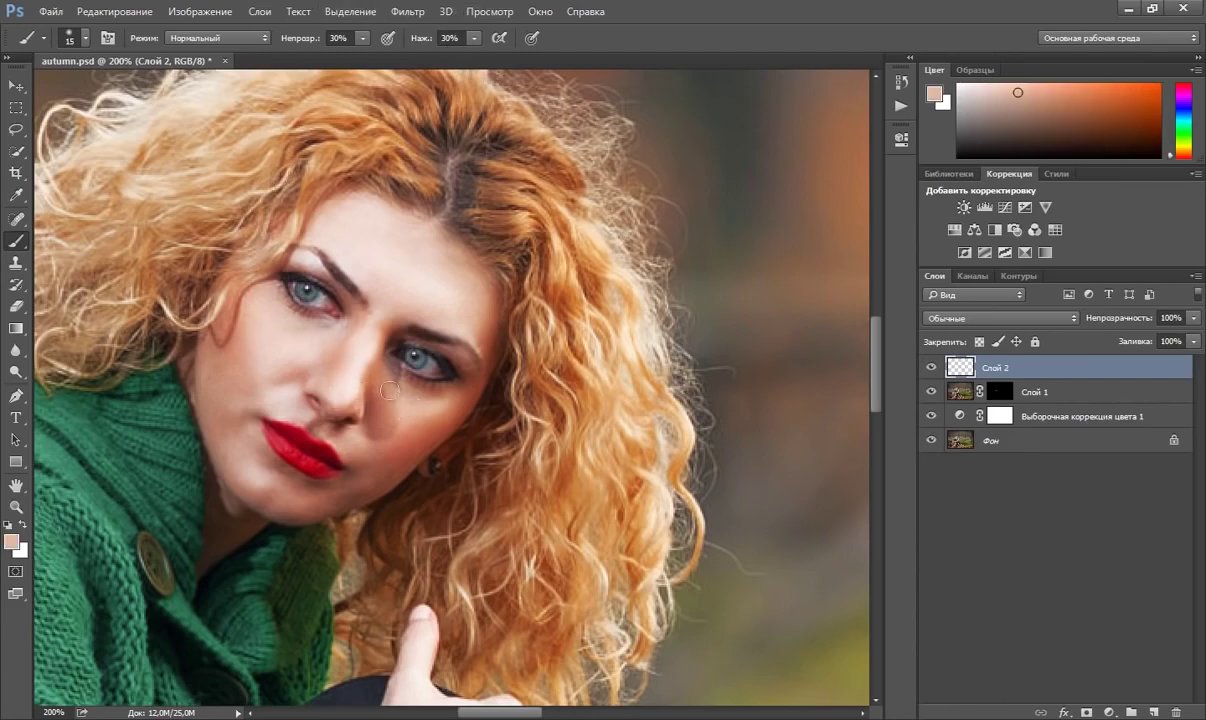
mouse_move(395, 408)
mouse_down()
mouse_move(383, 436)
mouse_move(358, 409)
mouse_move(358, 380)
mouse_move(351, 403)
mouse_move(385, 436)
mouse_up()
key(ctrl+z)
- Set the brush to 15% opacity and a 30 px size
click(361, 40)
drag(361, 58, 348, 60)
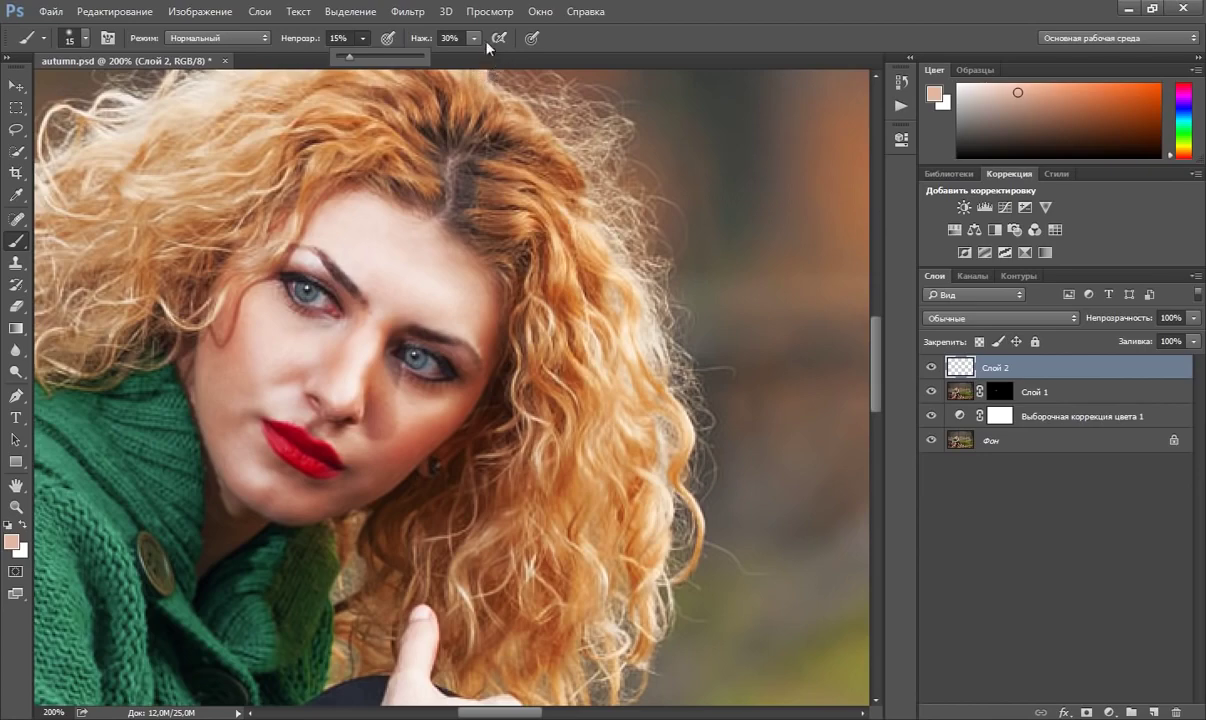
click(474, 38)
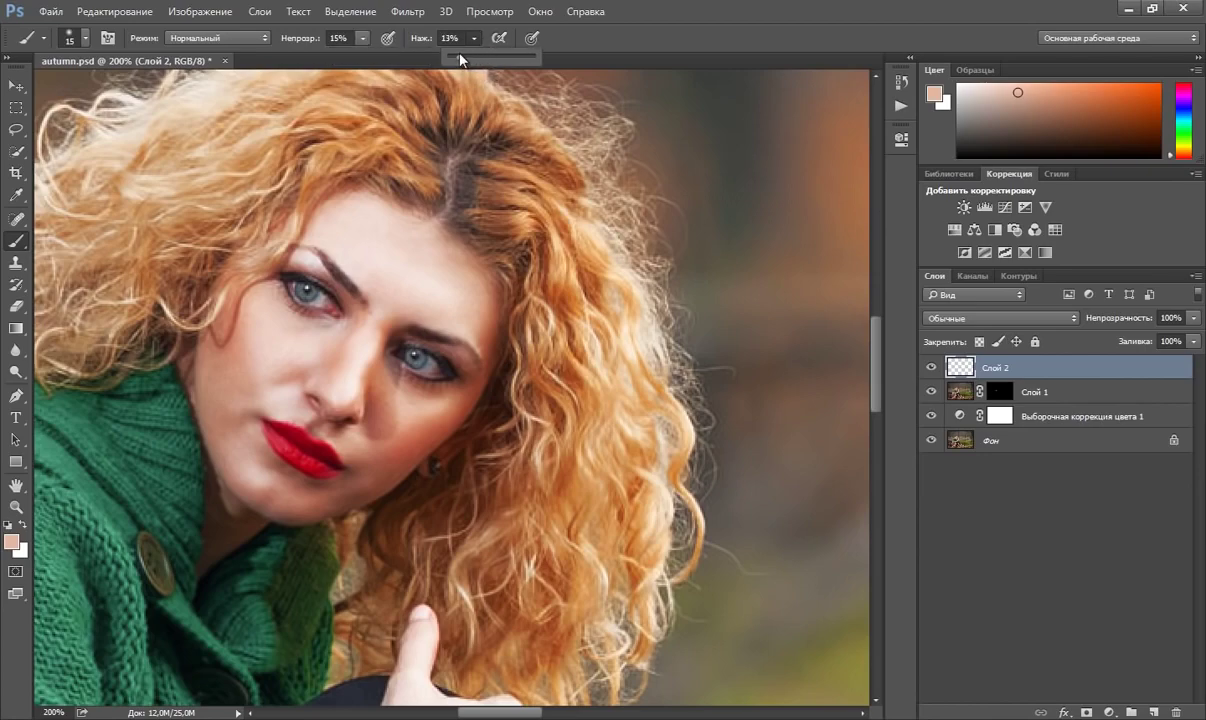
click(86, 38)
drag(106, 92, 111, 92)
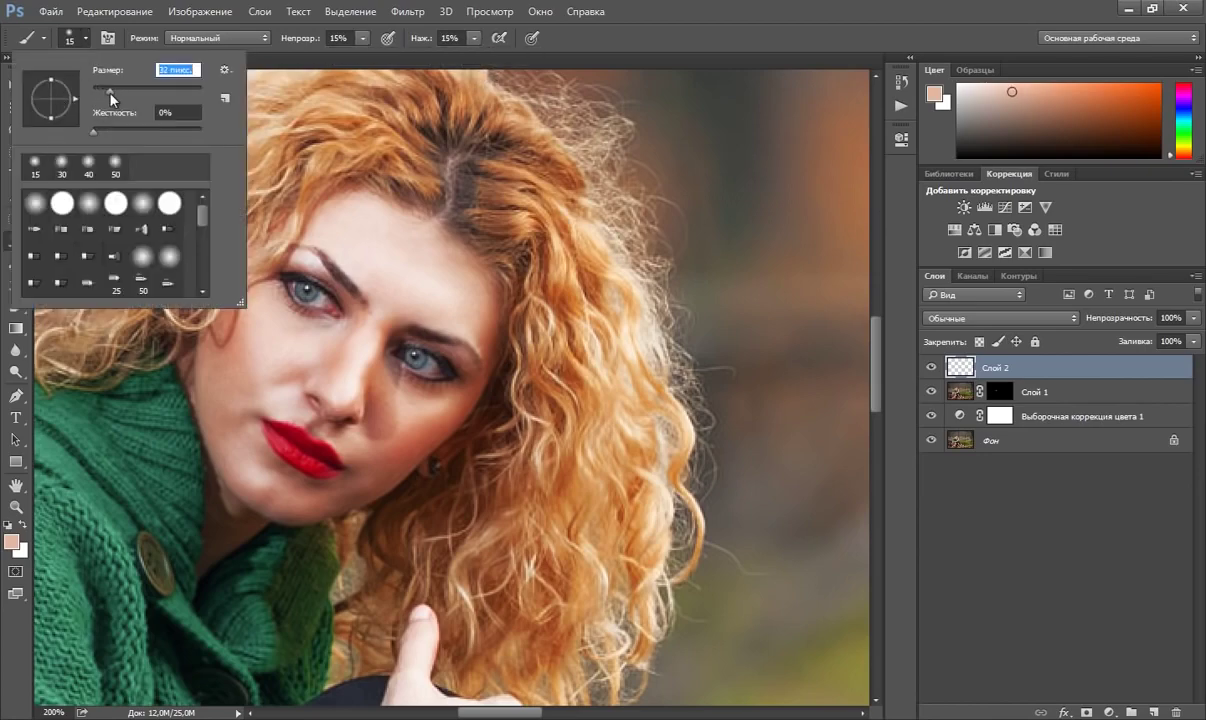
text(30)
key(Return)
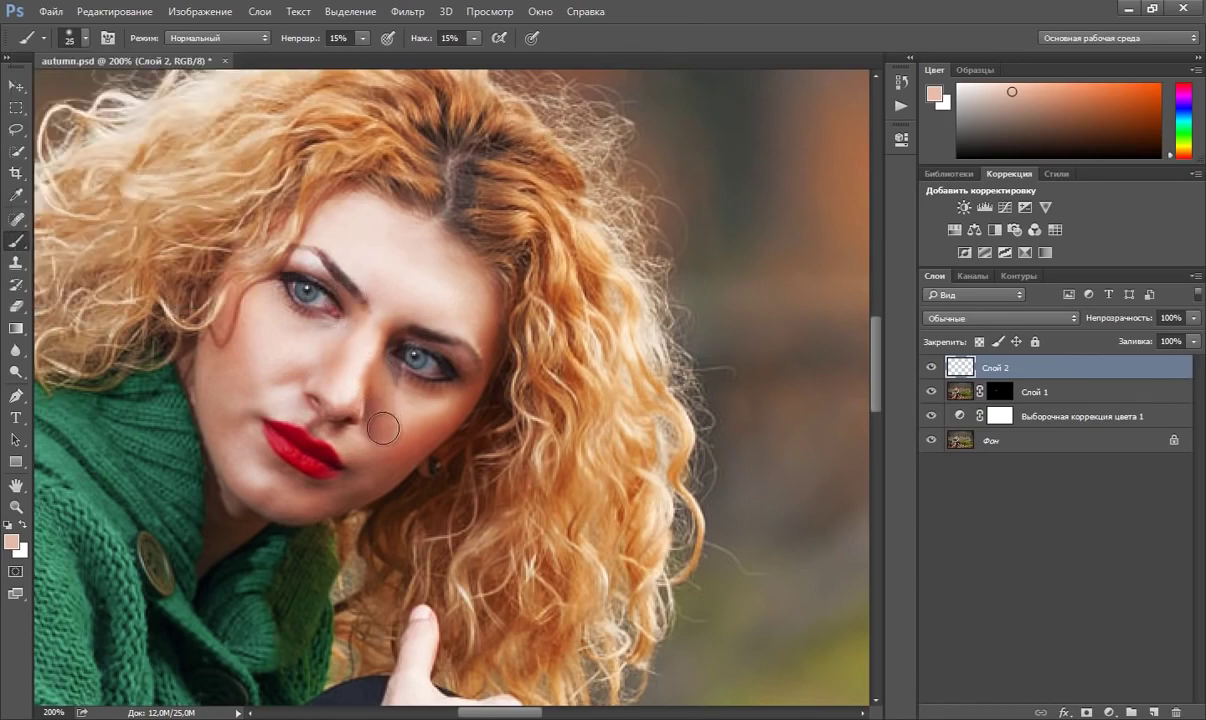
- Shrink the brush to 25 and paint skin tone beside the nose and over the cheek
key(bracketleft)
mouse_move(383, 402)
mouse_down()
mouse_move(377, 427)
mouse_move(362, 372)
mouse_move(372, 416)
mouse_move(385, 420)
mouse_move(370, 442)
mouse_move(385, 398)
mouse_move(369, 385)
mouse_up()
mouse_move(275, 369)
mouse_down()
mouse_move(277, 380)
mouse_move(353, 331)
mouse_move(332, 345)
mouse_move(345, 408)
mouse_move(360, 371)
mouse_move(385, 423)
mouse_move(363, 425)
mouse_move(398, 409)
mouse_move(390, 425)
mouse_move(374, 405)
mouse_move(356, 443)
mouse_up()
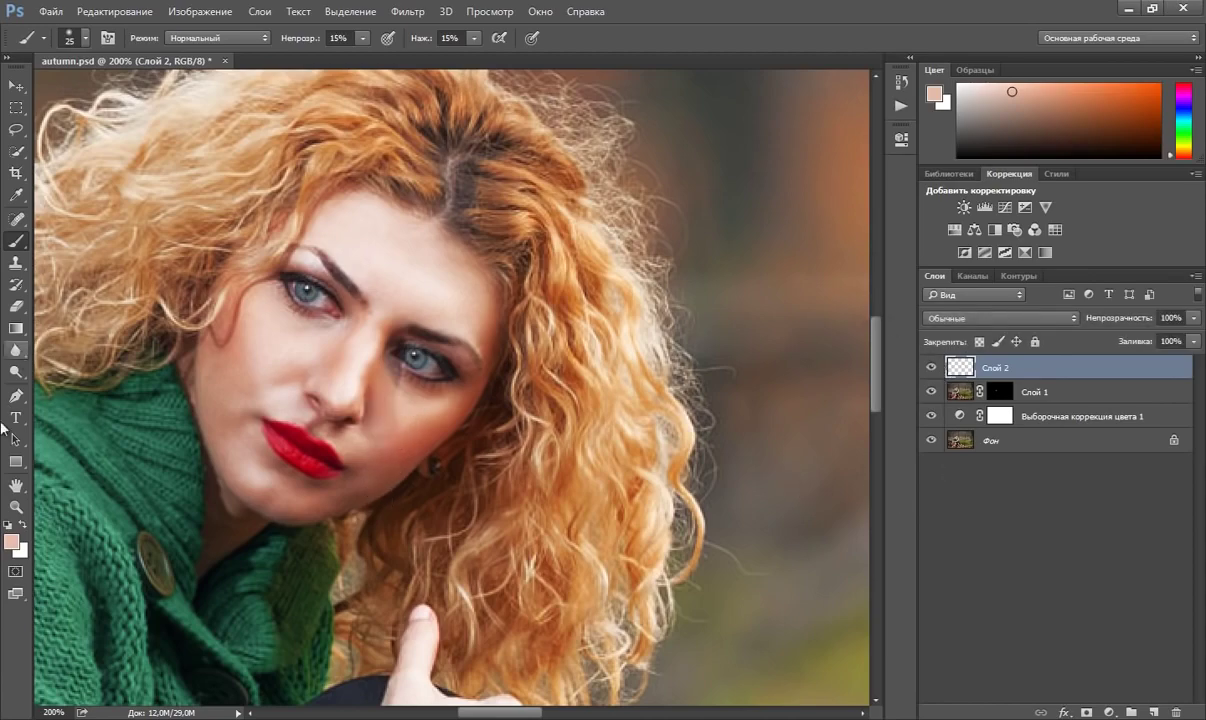
- Fit the image on screen, zoom to 50%, and hide Слой 2 to compare
click(16, 506)
right_click(399, 374)
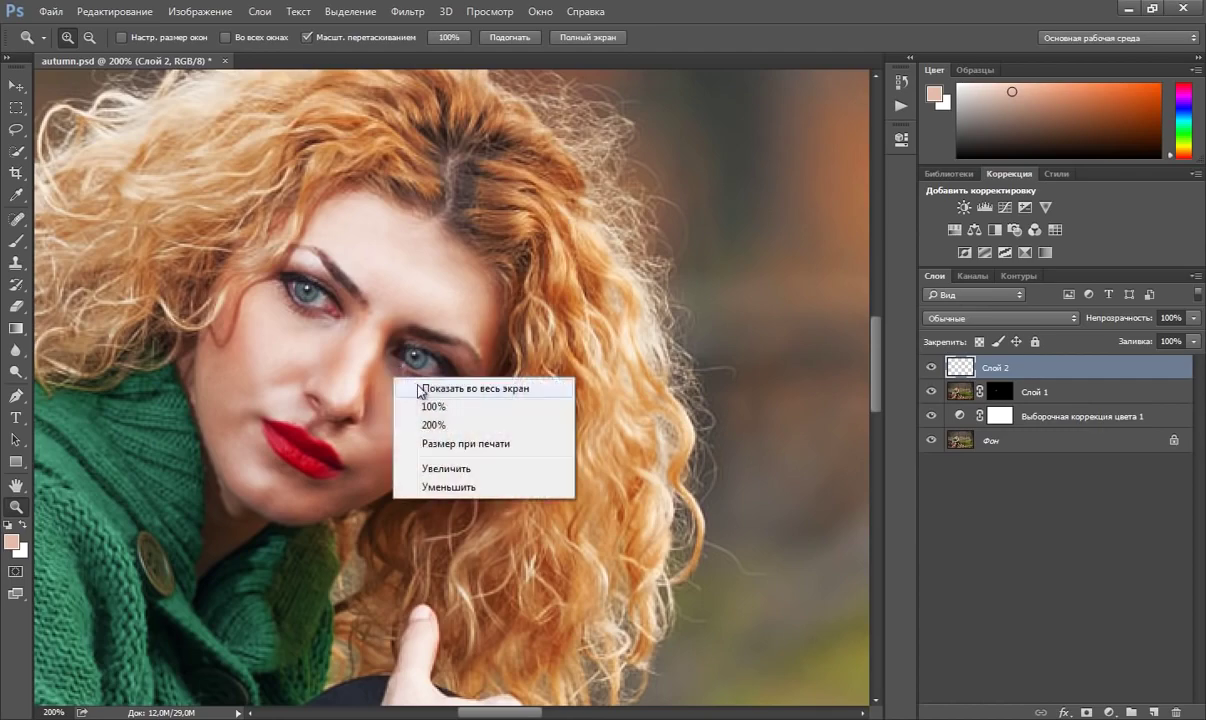
click(440, 386)
click(303, 357)
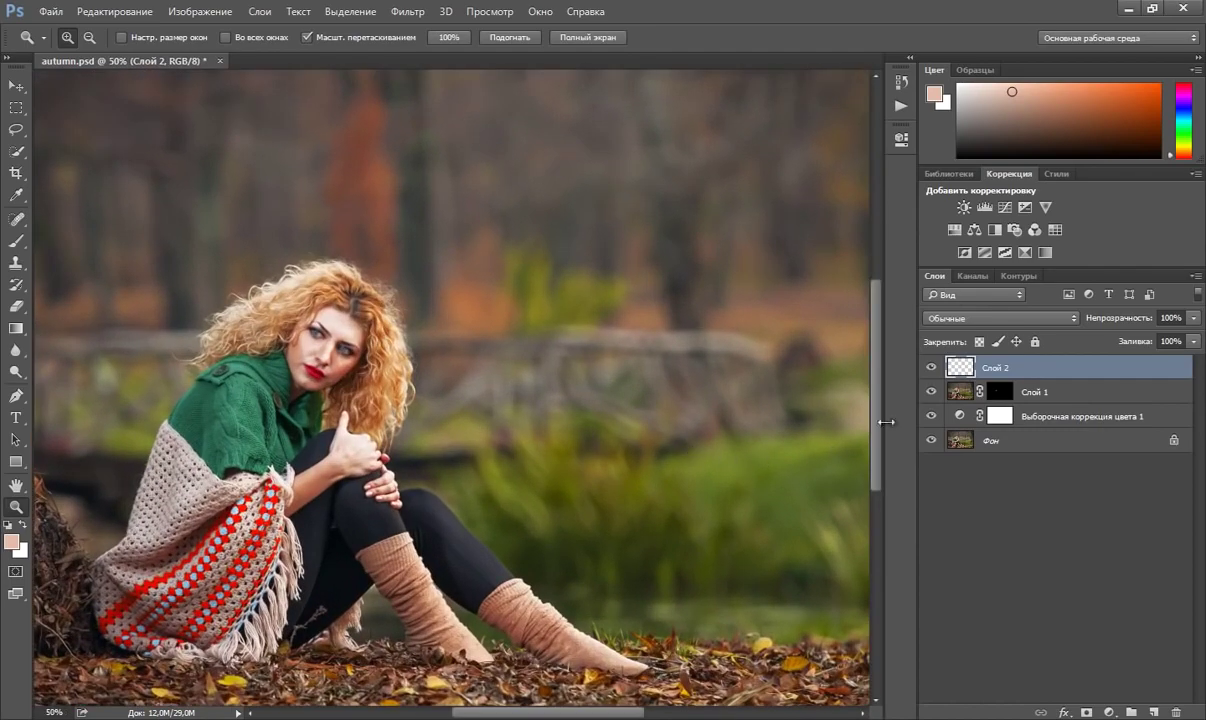
click(932, 368)
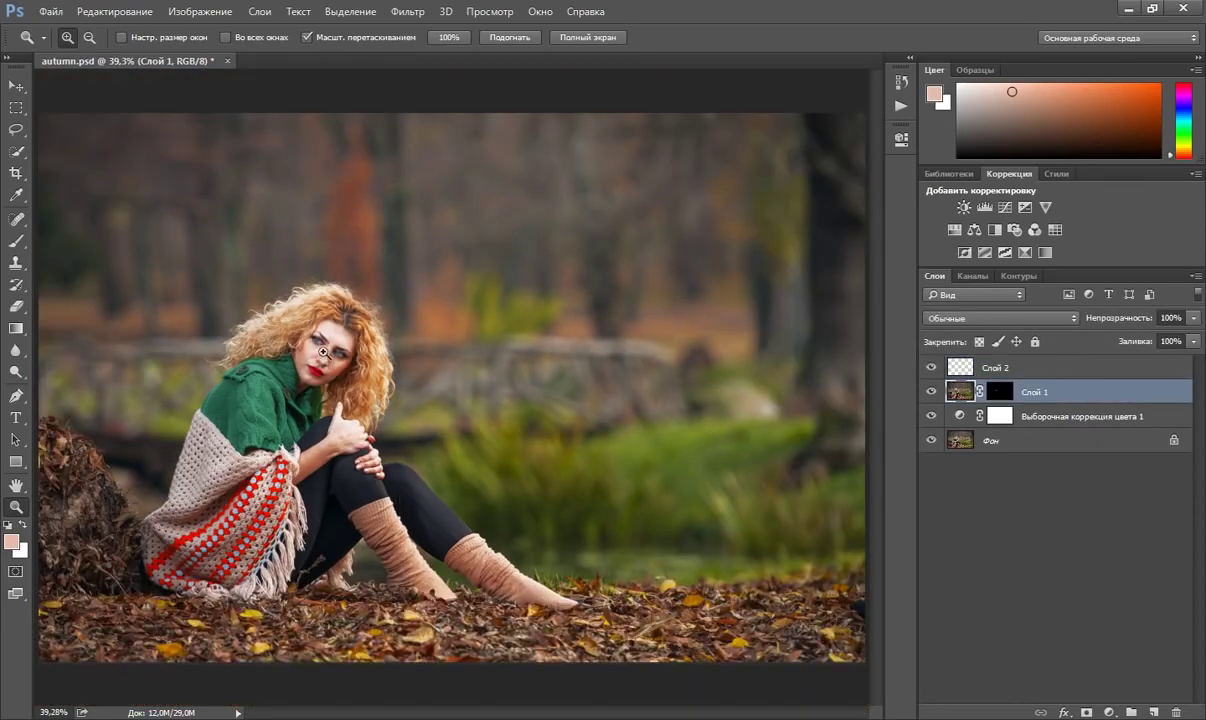
- At 200%, paint sampled skin tone on Слой 2 over the cheek and below the eye with a size-15 brush
drag(323, 352, 143, 290)
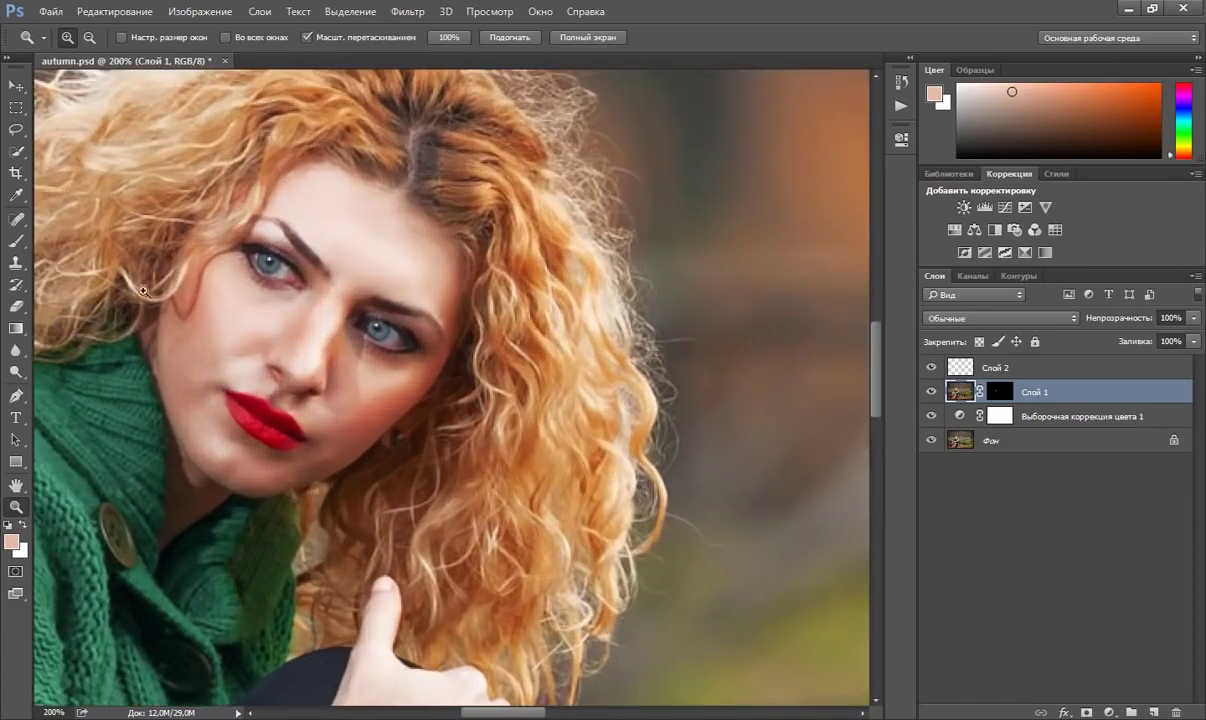
click(16, 241)
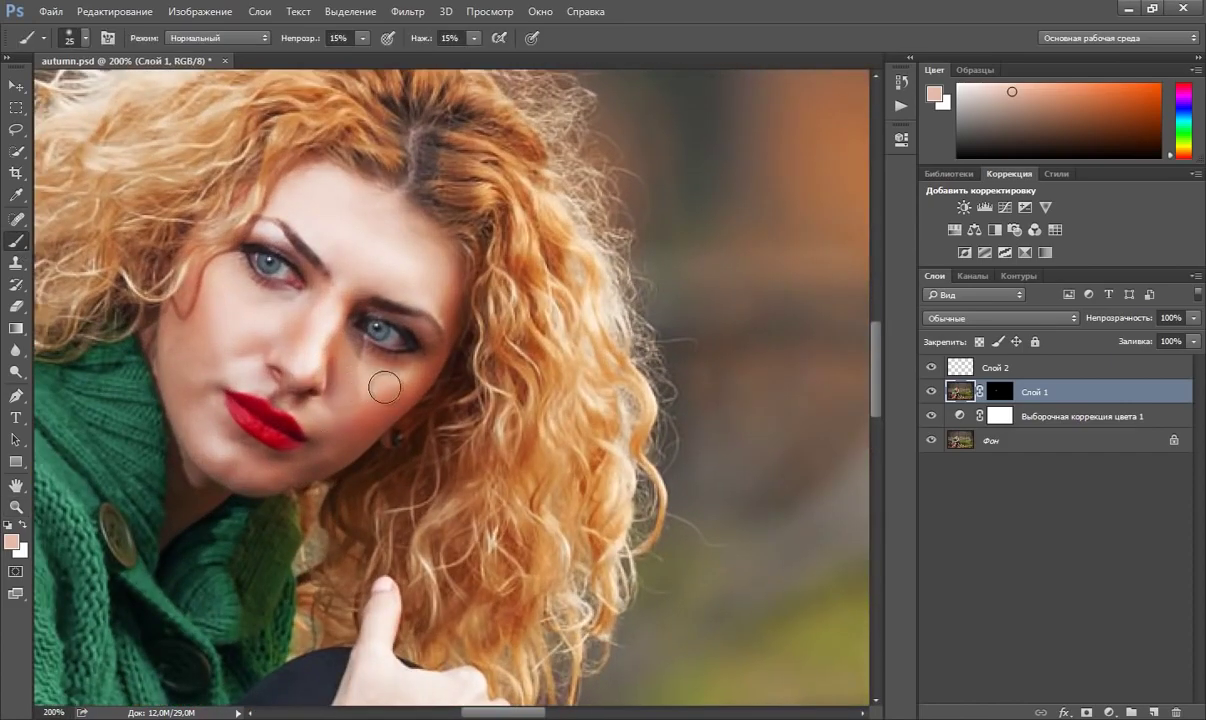
key(bracketleft)
alt+click(361, 391)
click(990, 367)
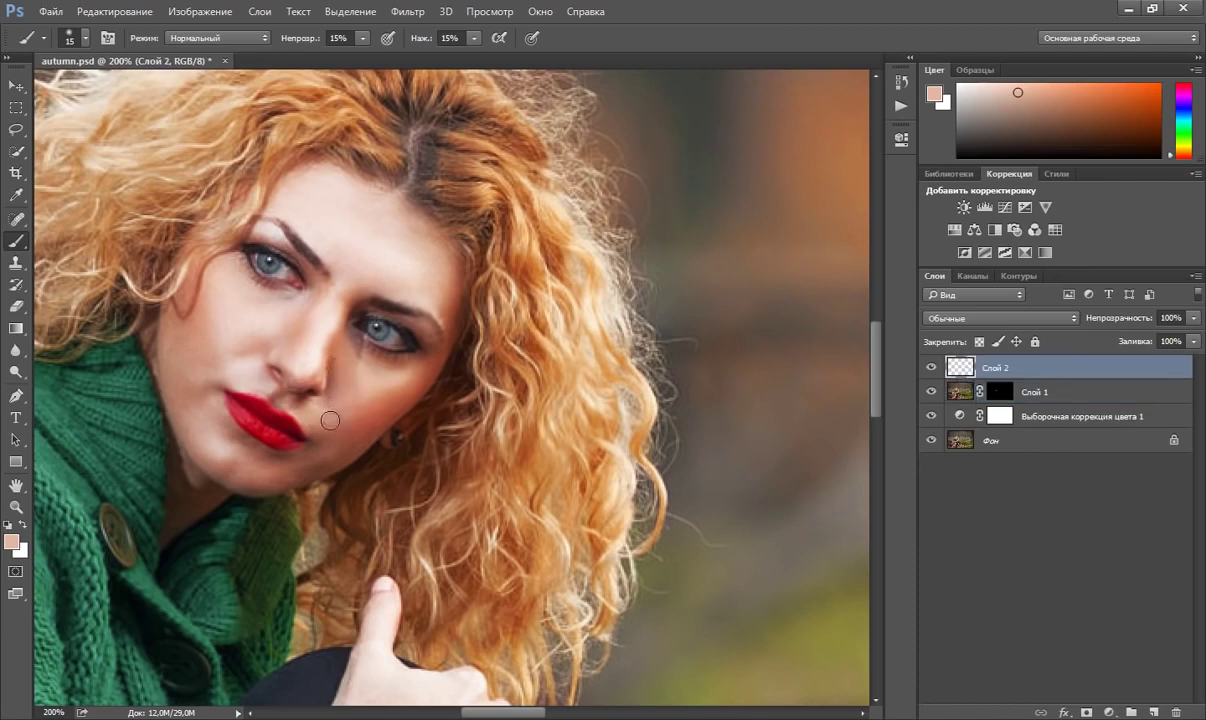
click(355, 400)
drag(339, 411, 373, 382)
- Fit the whole photo in the window and zoom to 50%
click(15, 506)
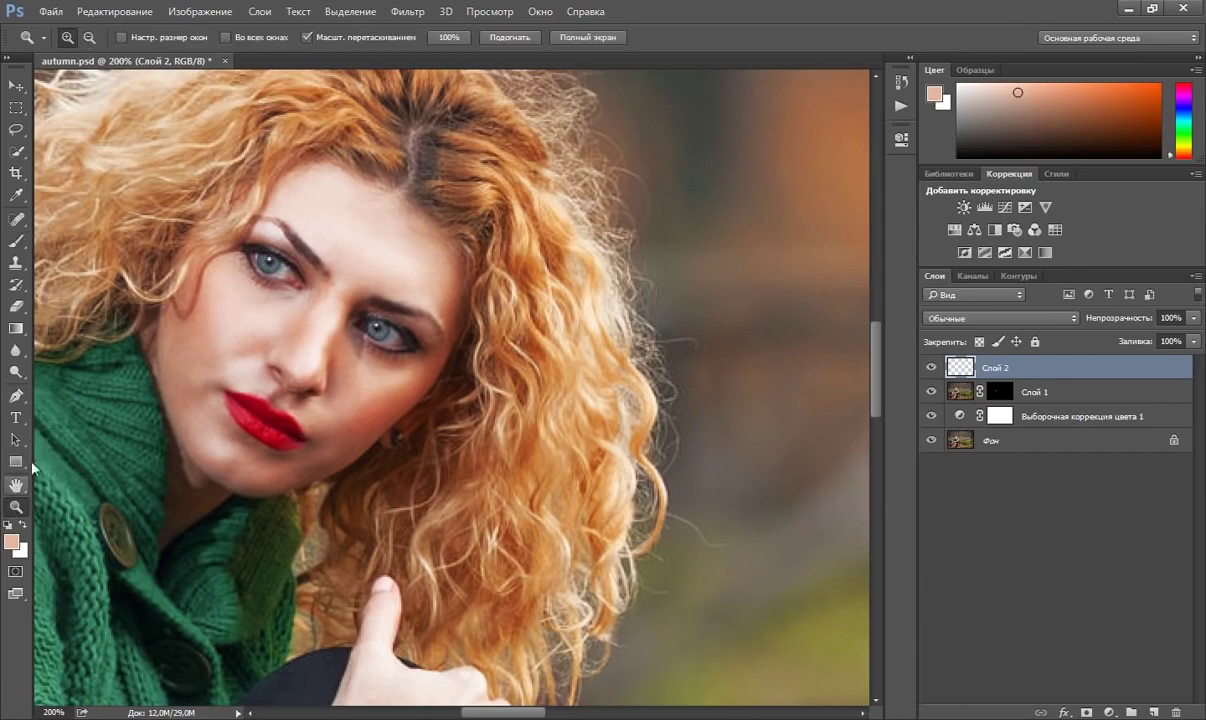
right_click(240, 324)
click(285, 358)
click(285, 358)
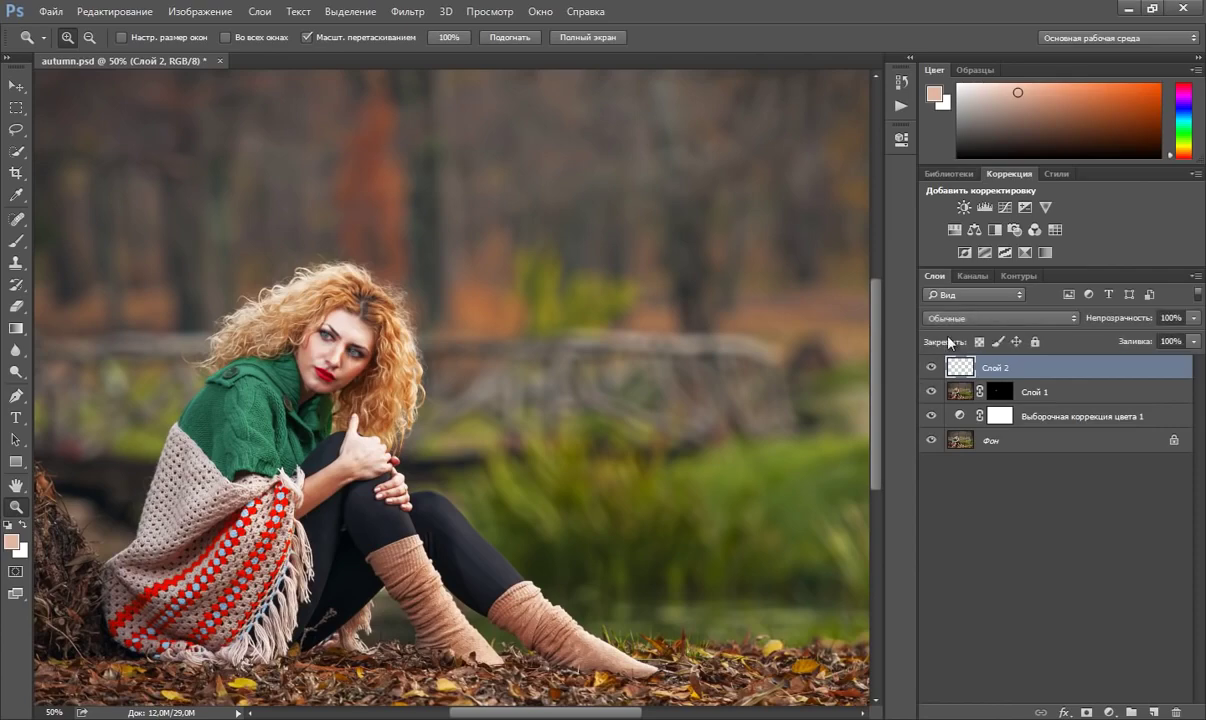
key(b)
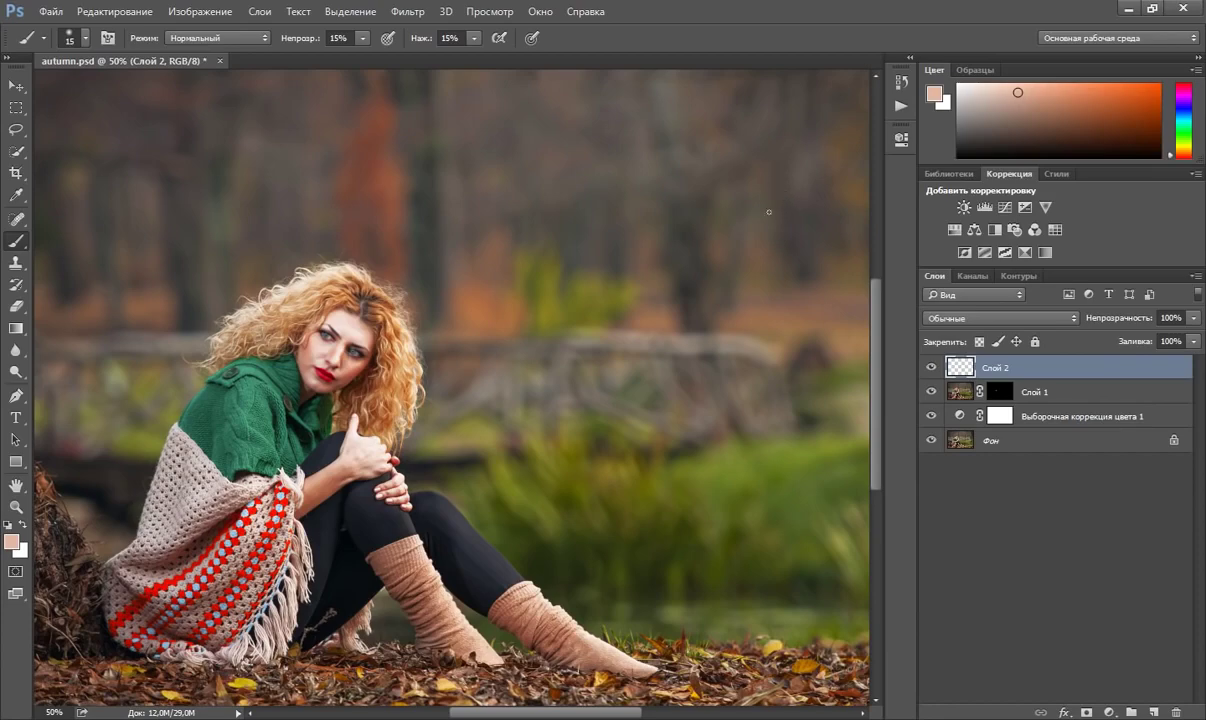
- Add a second Selective Color layer with Reds at Cyan -8 and Black +7
click(1109, 712)
click(1037, 660)
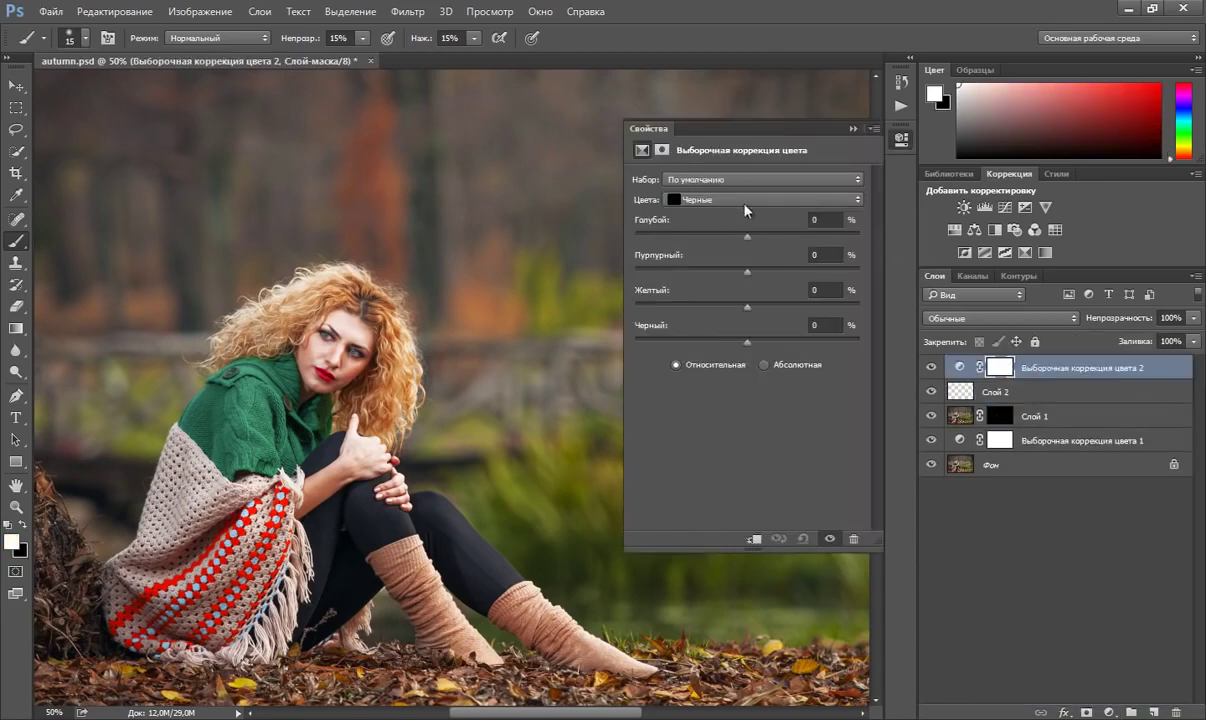
click(794, 205)
click(714, 214)
drag(747, 237, 741, 237)
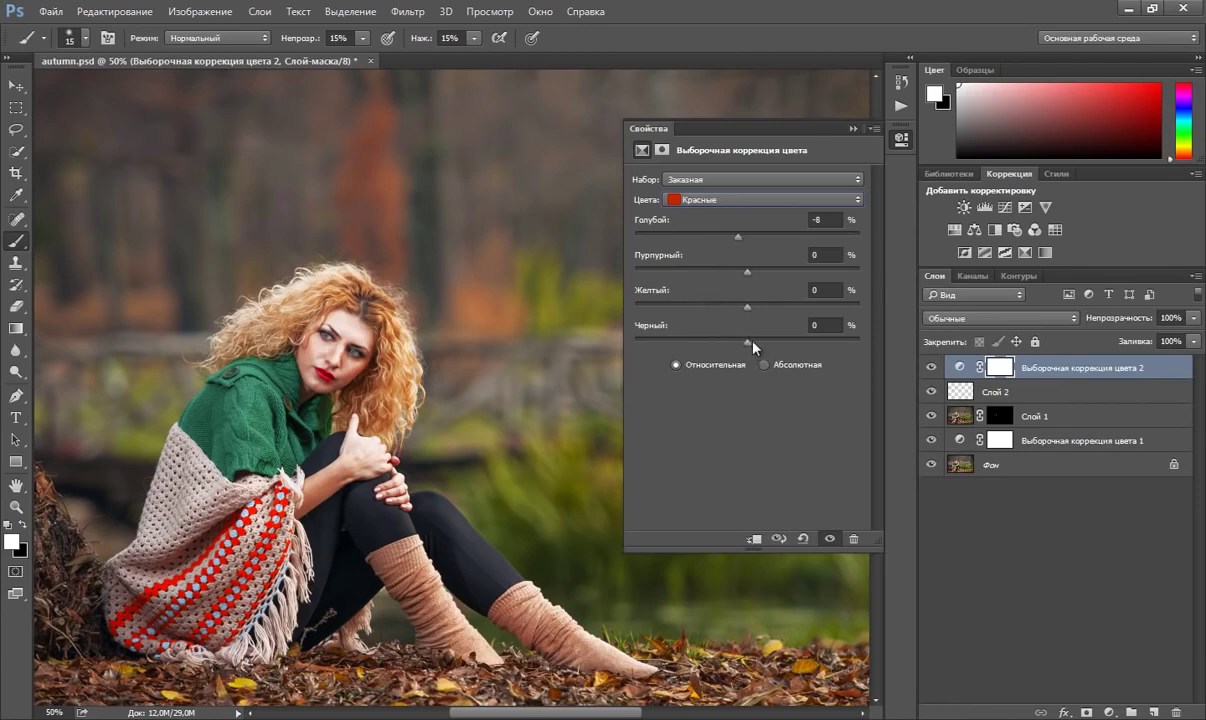
drag(749, 342, 756, 343)
- Set the Yellows range to Yellow -85 and fine-tune Black in the Whites
click(745, 199)
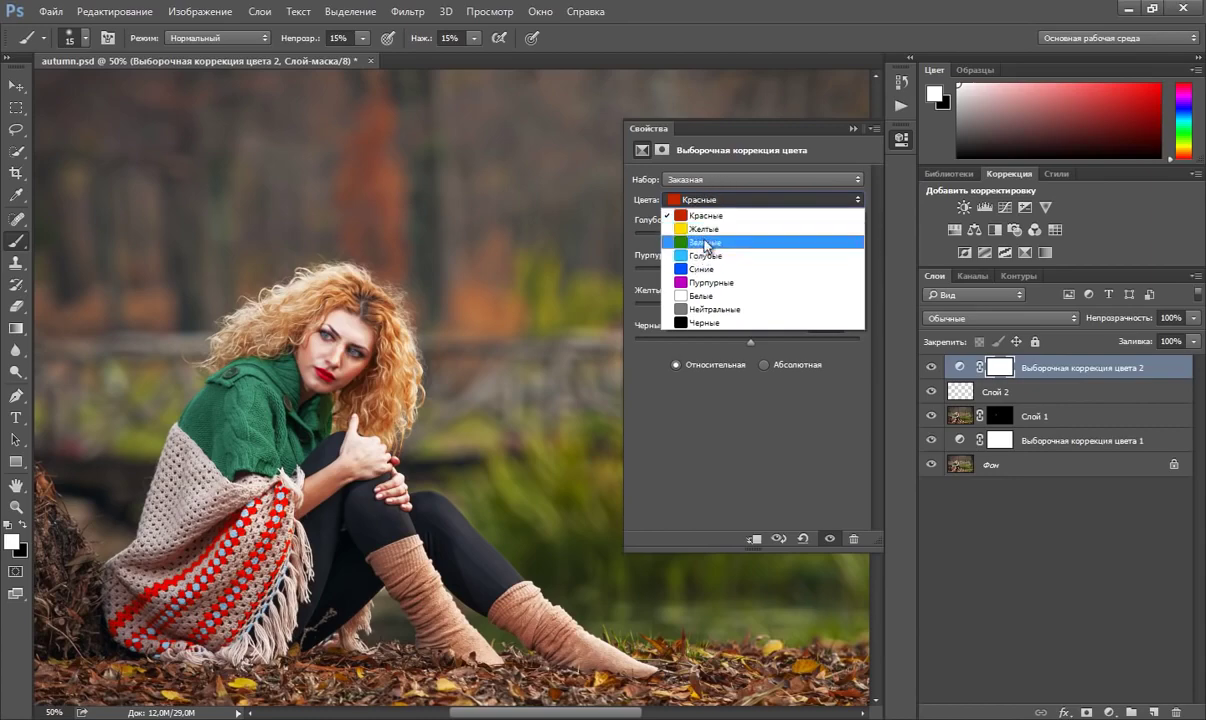
click(705, 229)
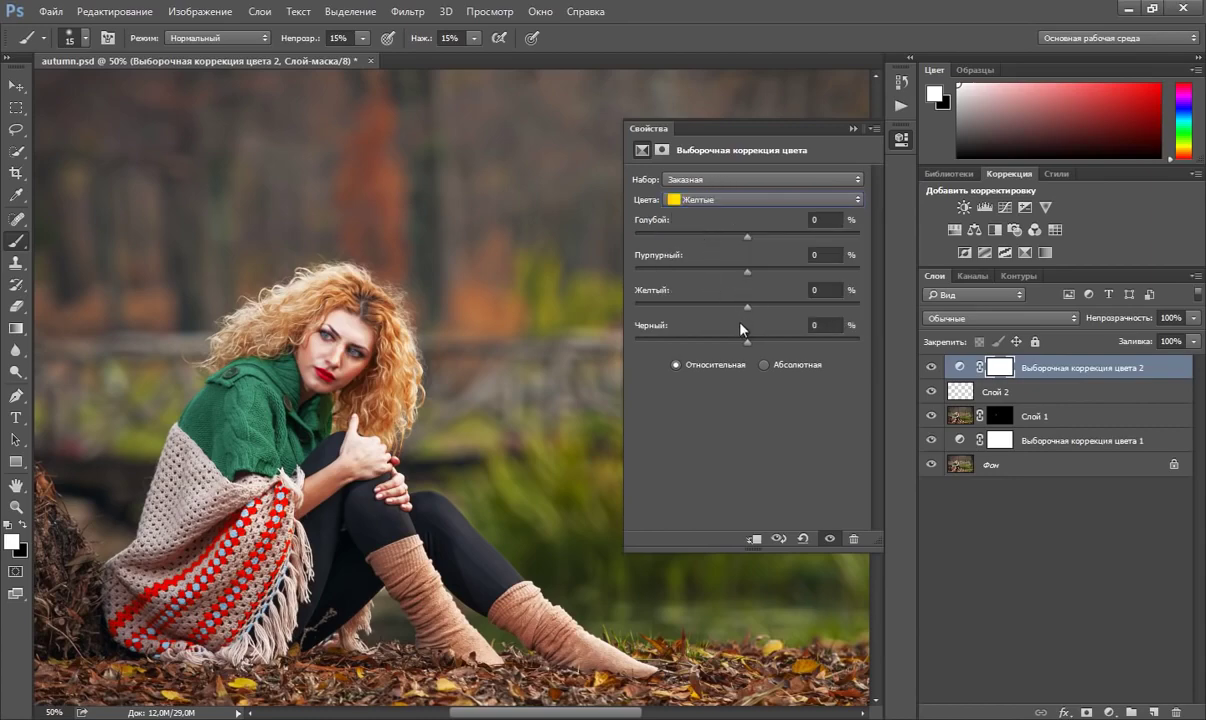
drag(747, 306, 661, 293)
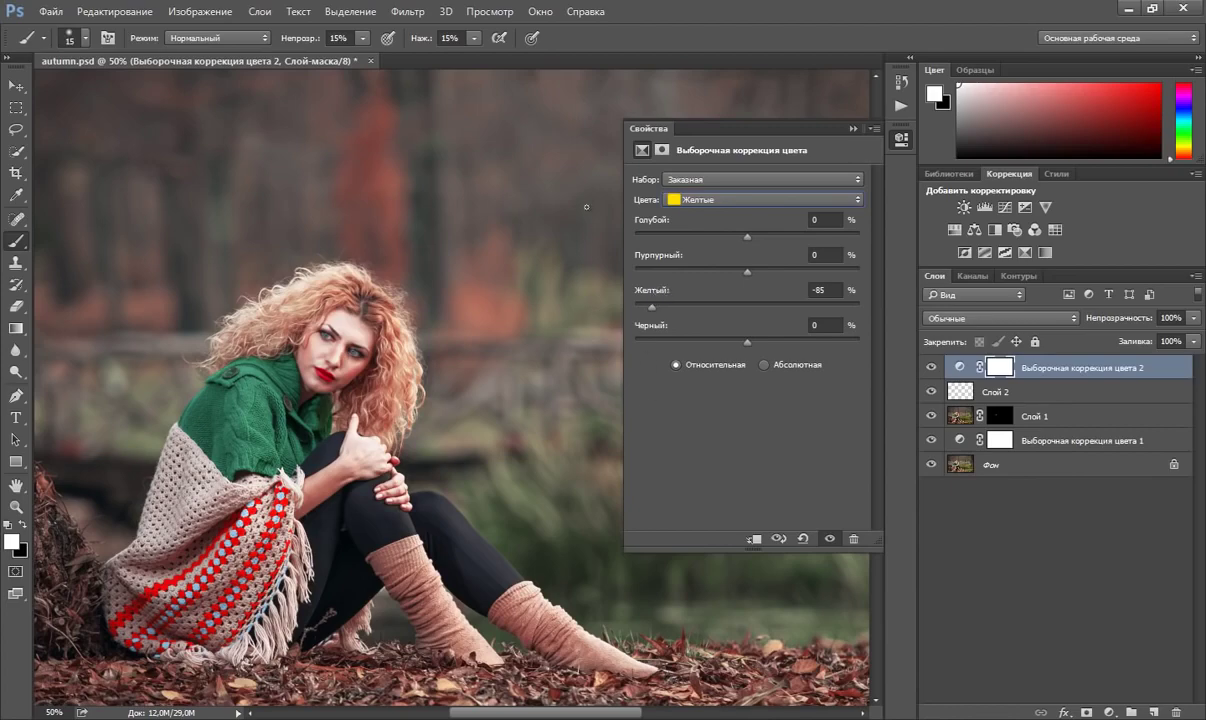
click(747, 204)
click(700, 292)
drag(748, 342, 732, 345)
drag(736, 344, 737, 344)
- Close the properties and set the second Selective Color layer's opacity to 80%
click(853, 128)
drag(1192, 326, 1183, 340)
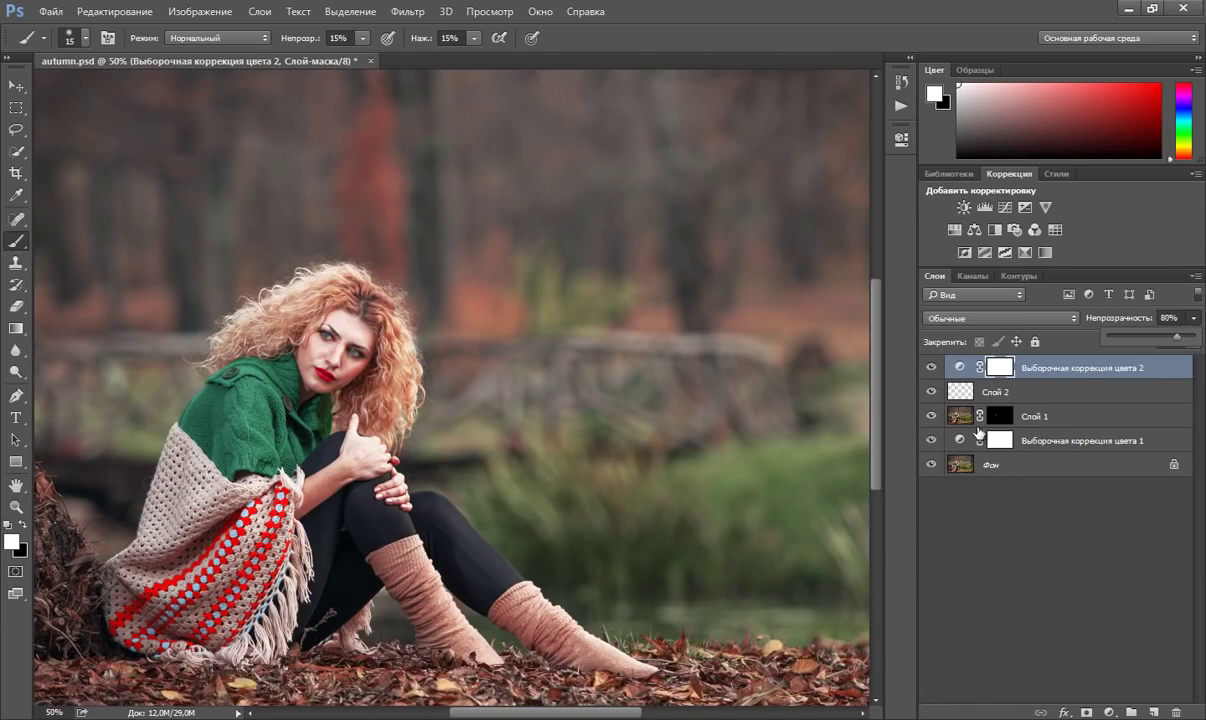
click(904, 303)
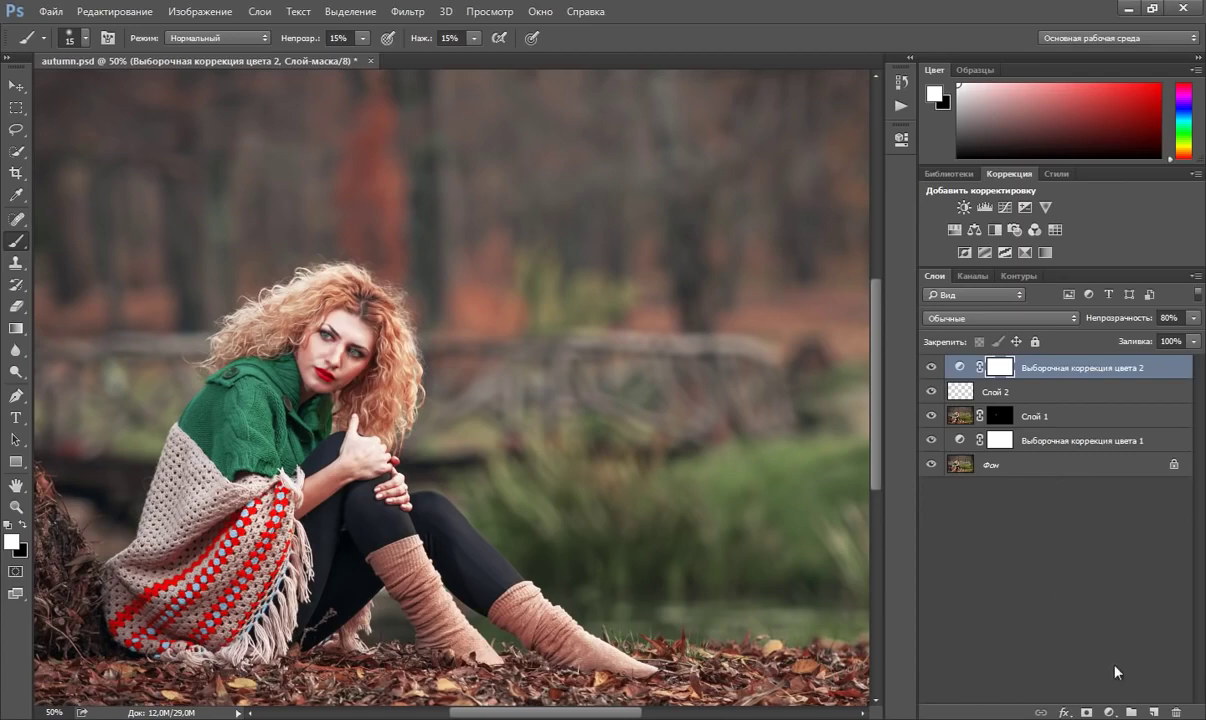
click(1108, 712)
- Add a Solid Color fill a0ad86, blend it Multiply at 25% opacity, and toggle it to compare
click(1050, 340)
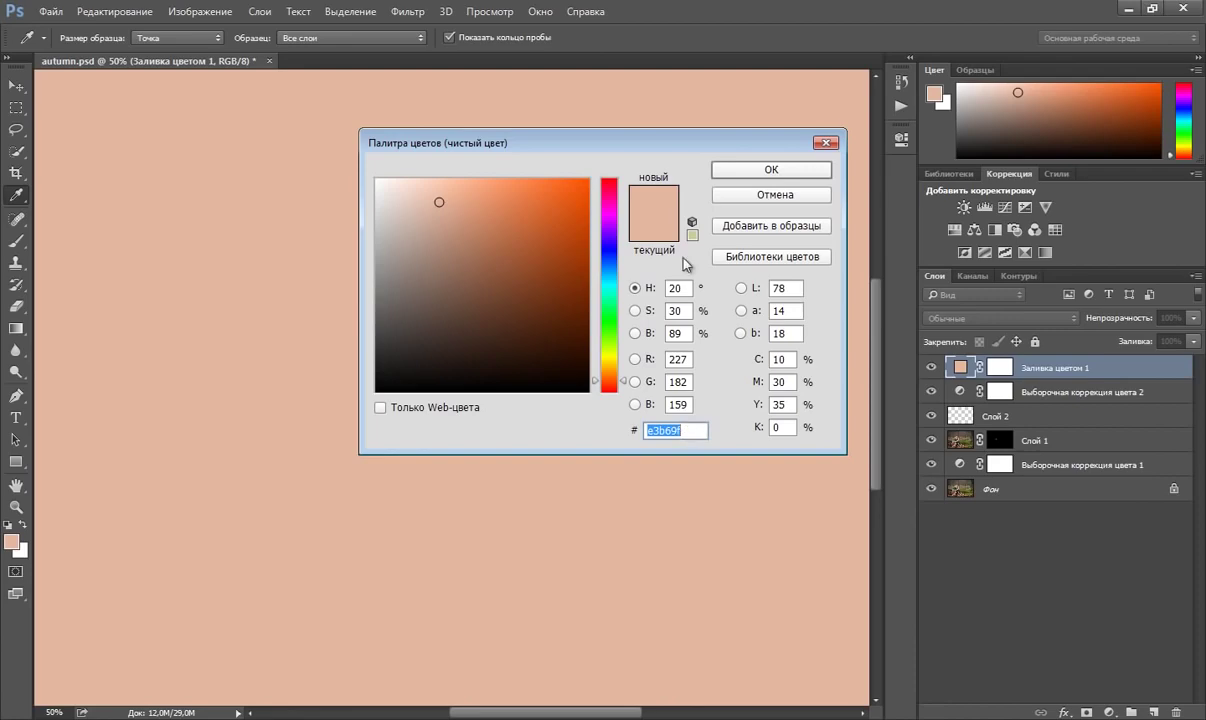
text(a0)
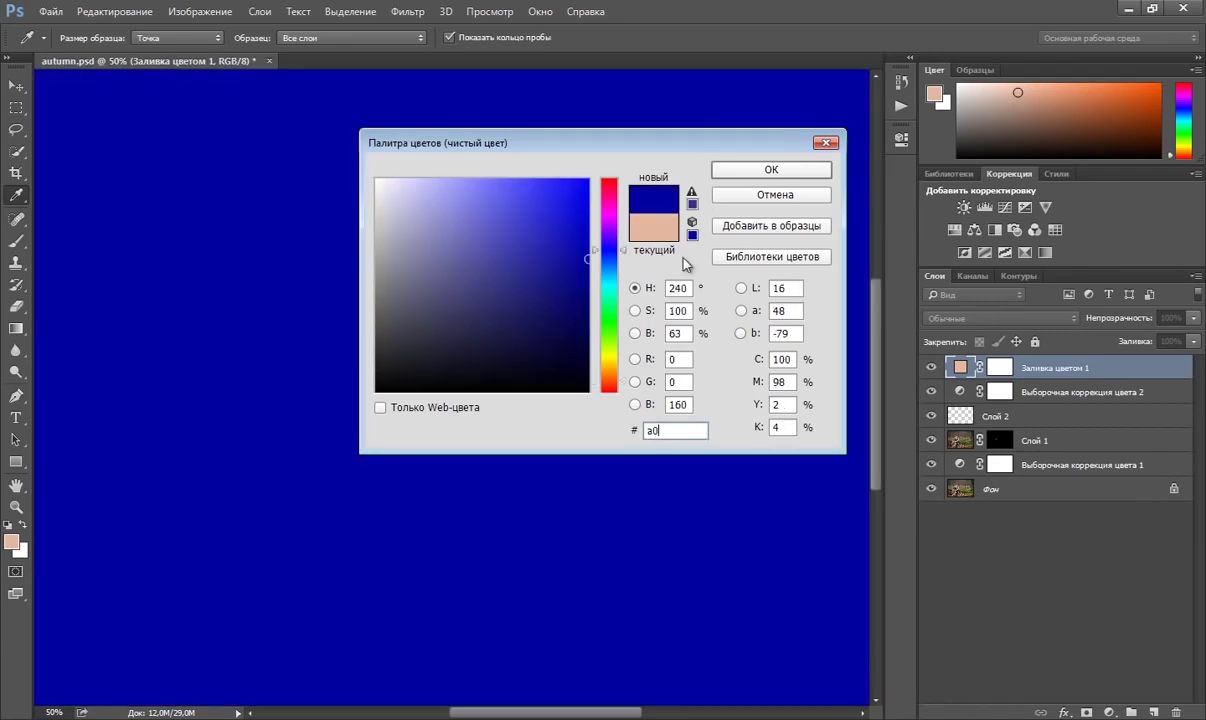
text(ad)
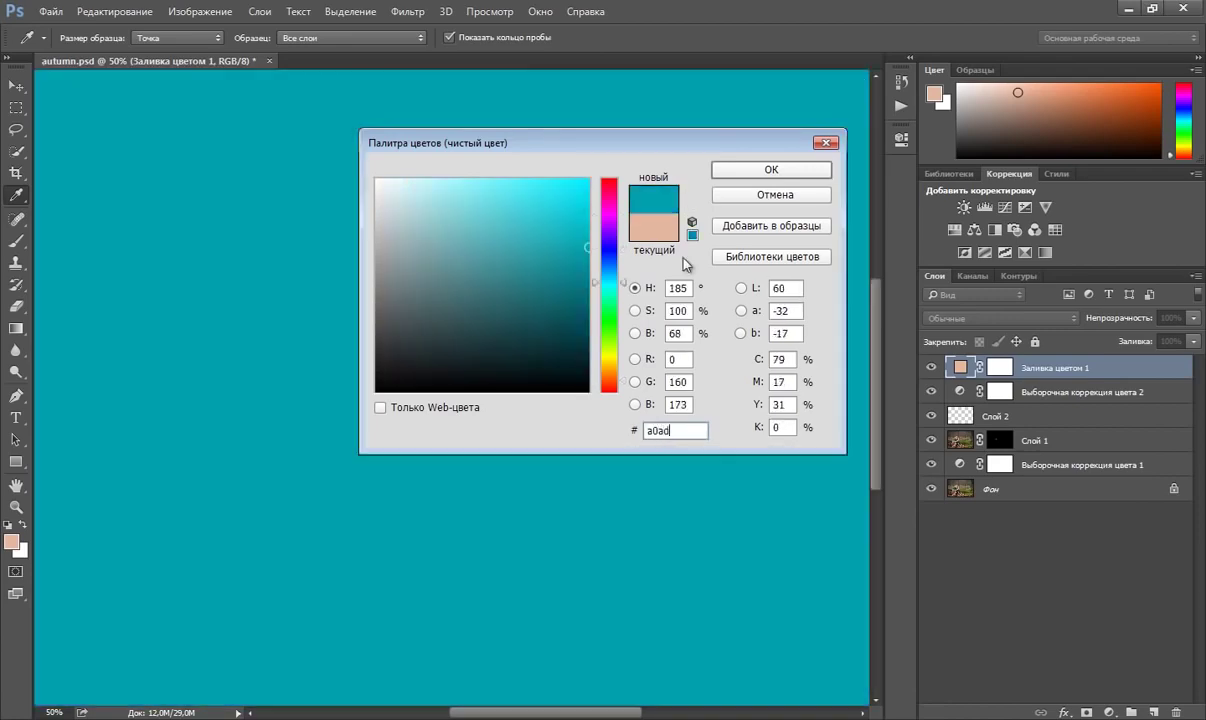
text(86)
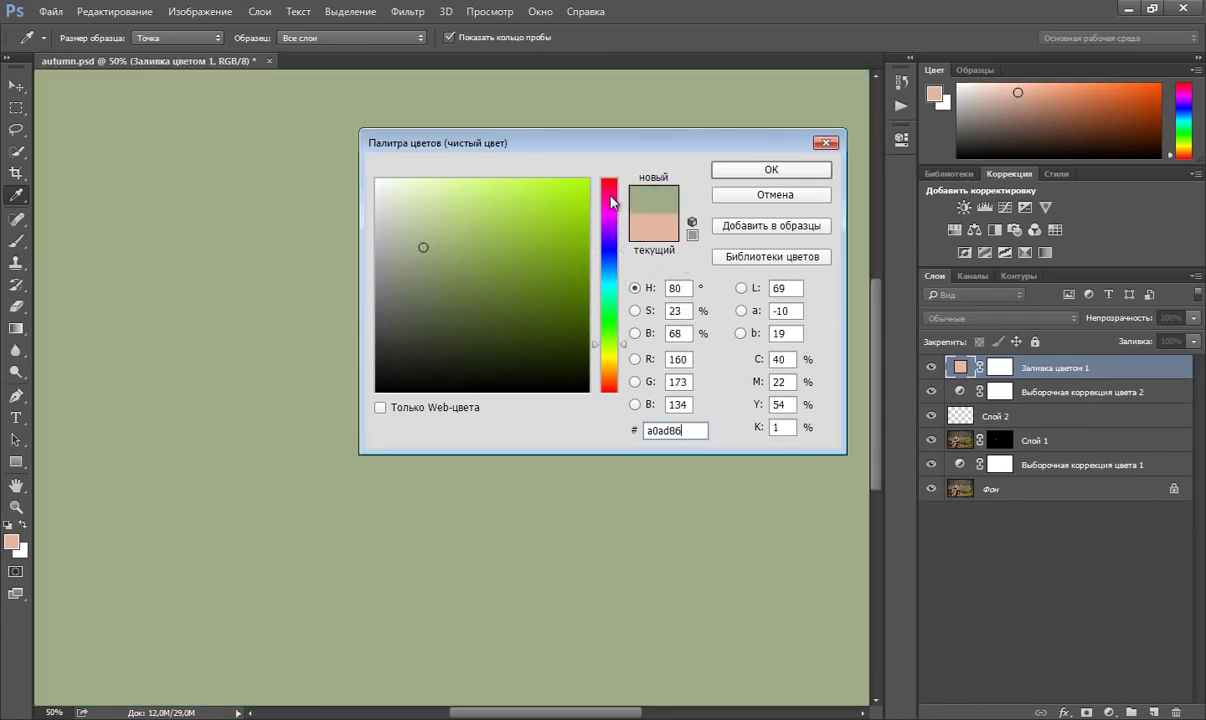
click(748, 172)
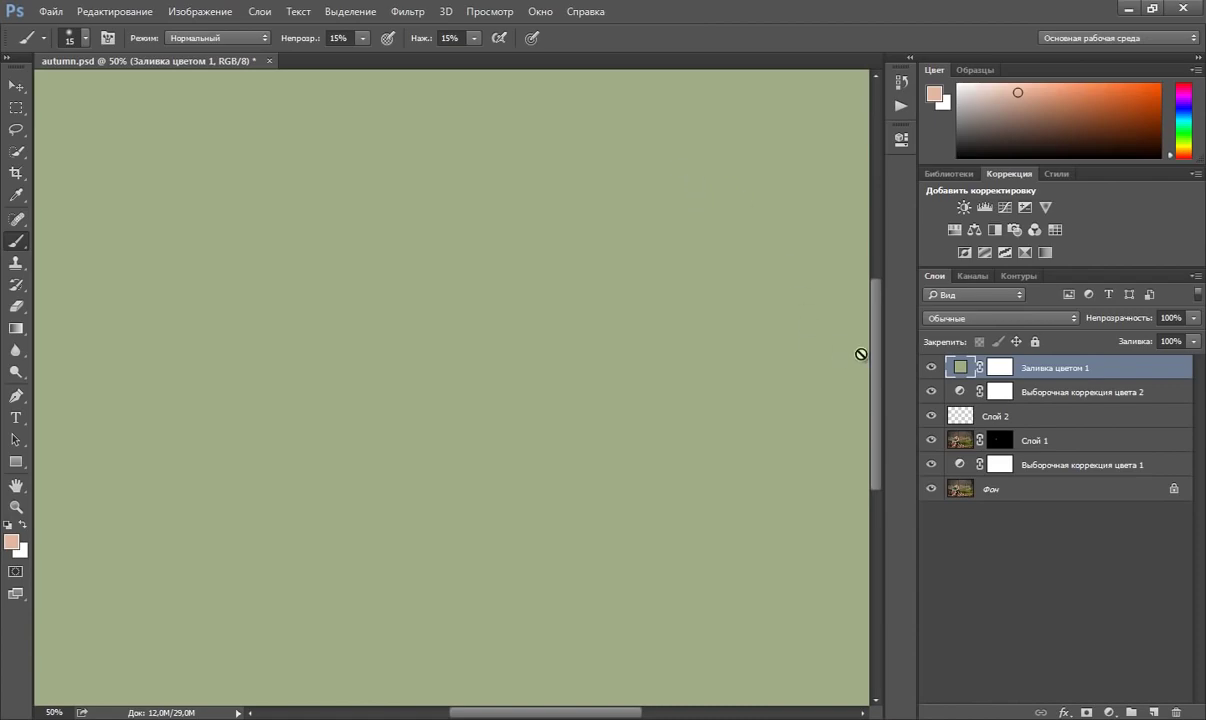
click(969, 319)
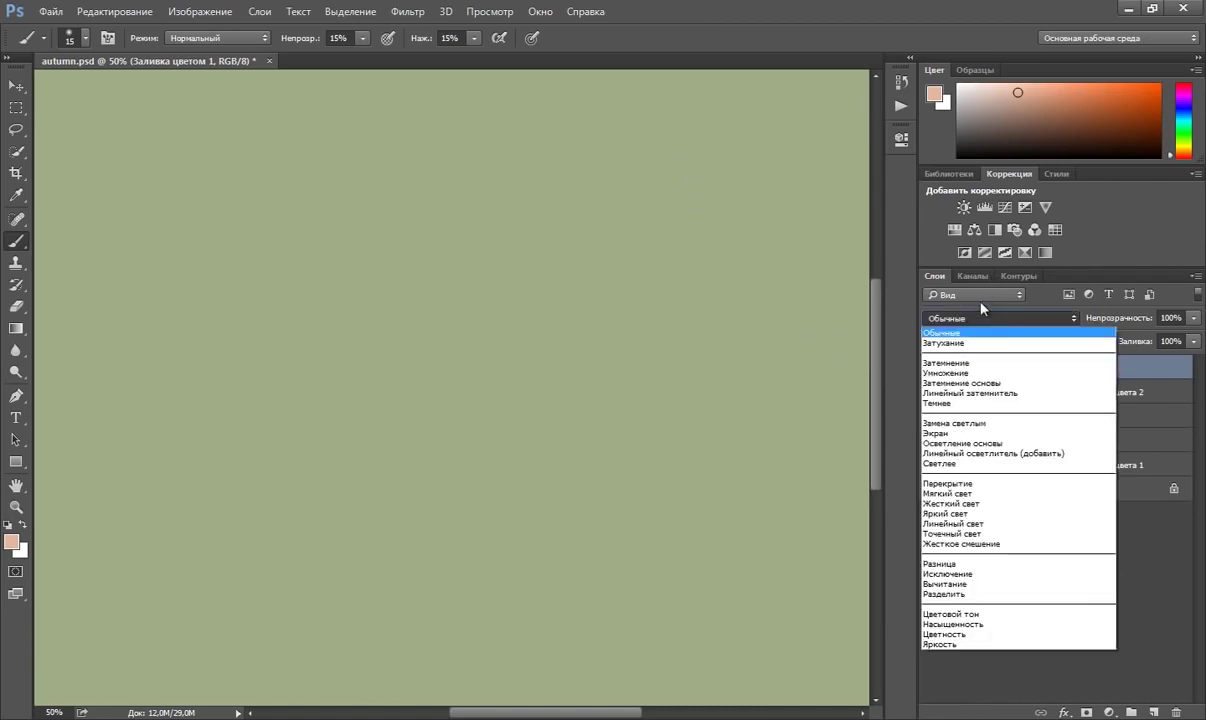
click(951, 374)
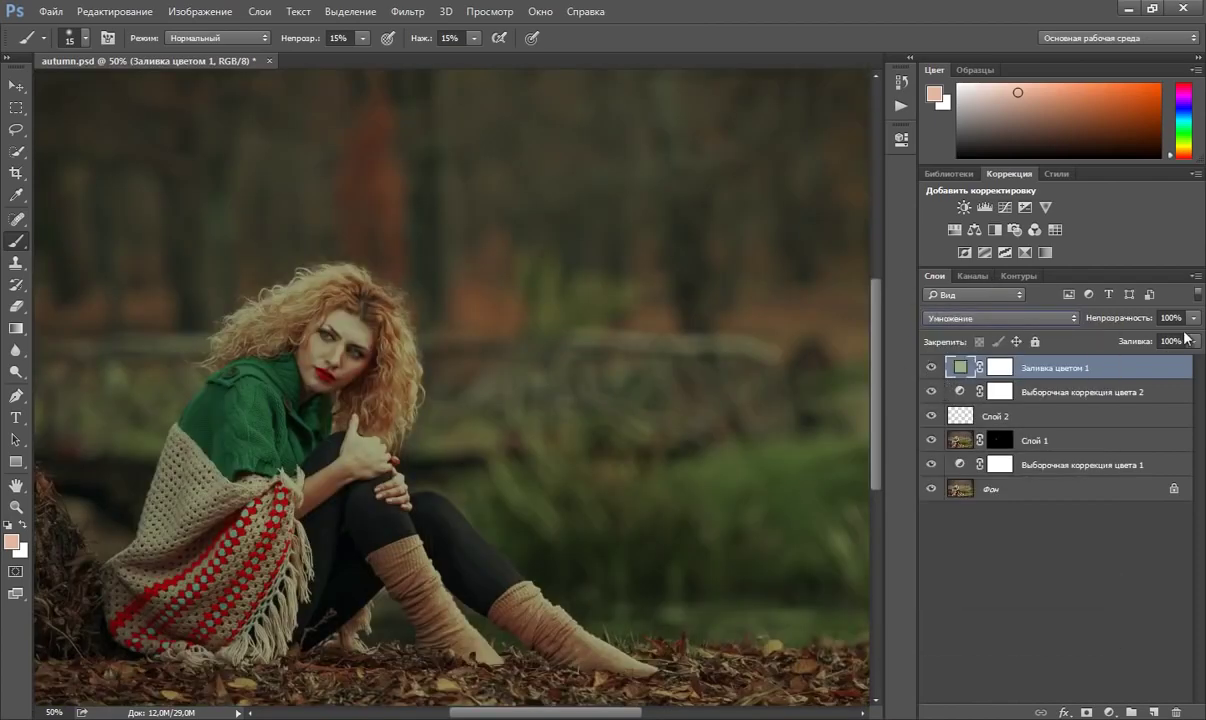
mouse_move(1193, 317)
mouse_down()
mouse_move(1148, 342)
mouse_move(1129, 336)
mouse_up()
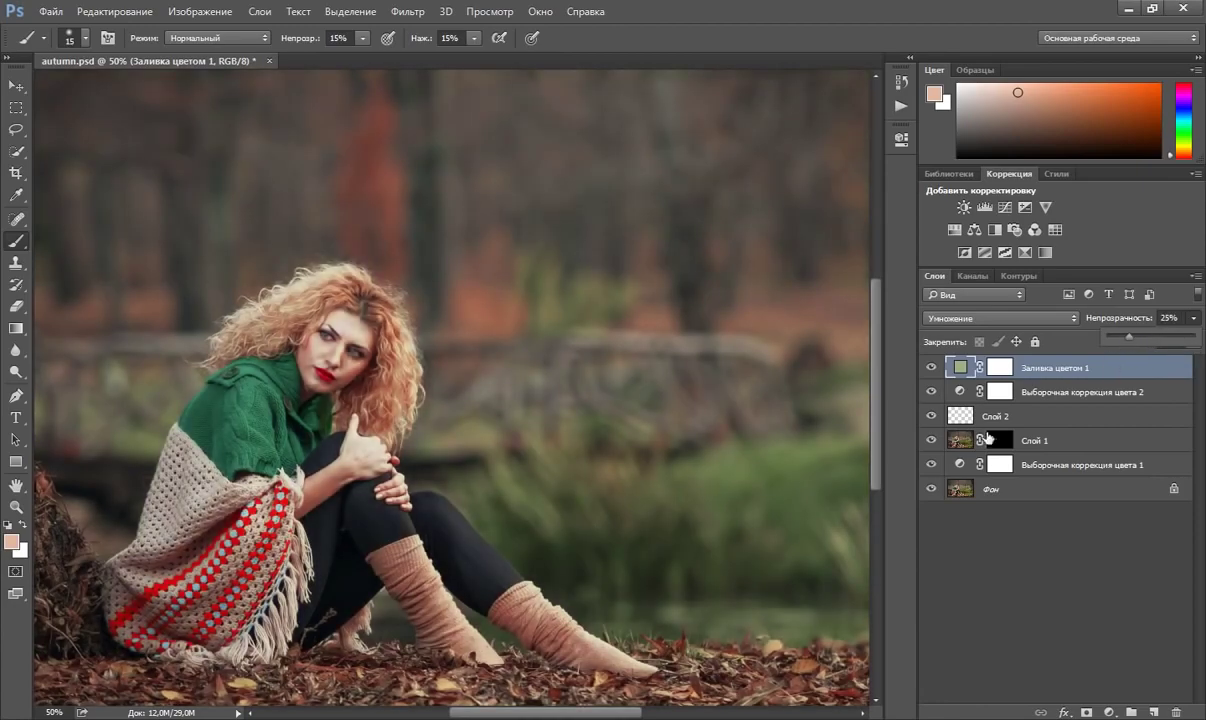
click(932, 368)
click(932, 368)
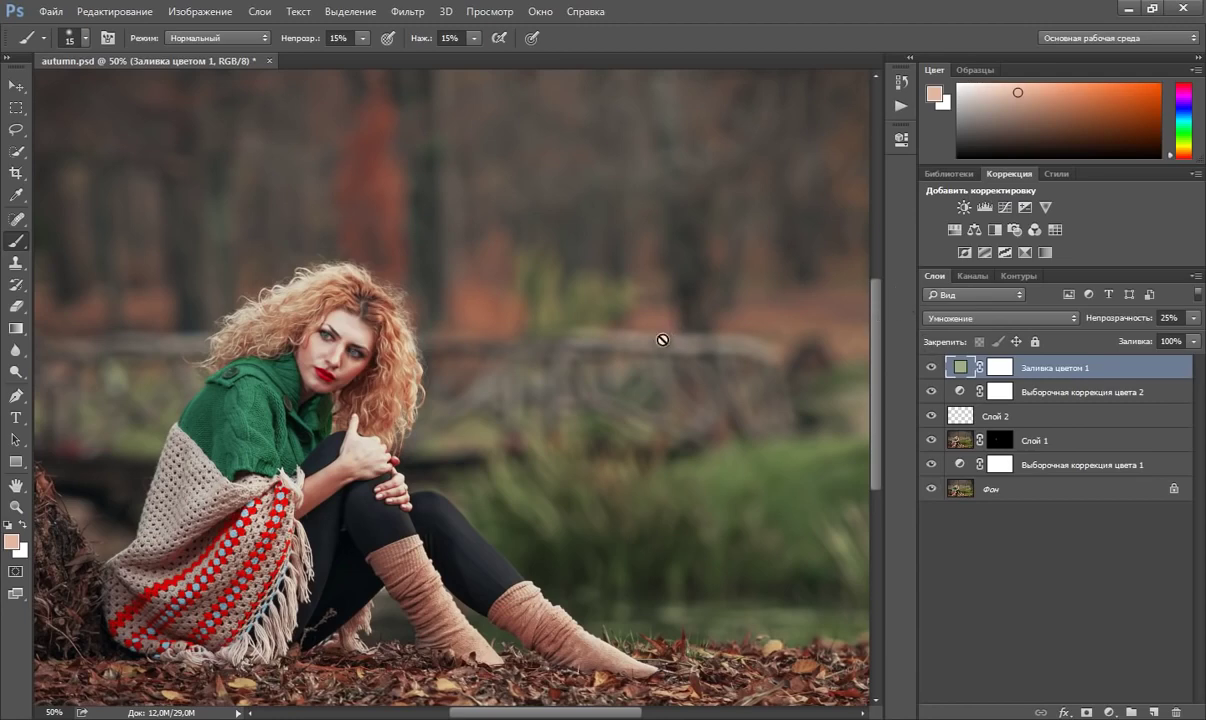
- Add a Gradient Fill layer using the Black, White preset, Linear at 90°
click(1100, 711)
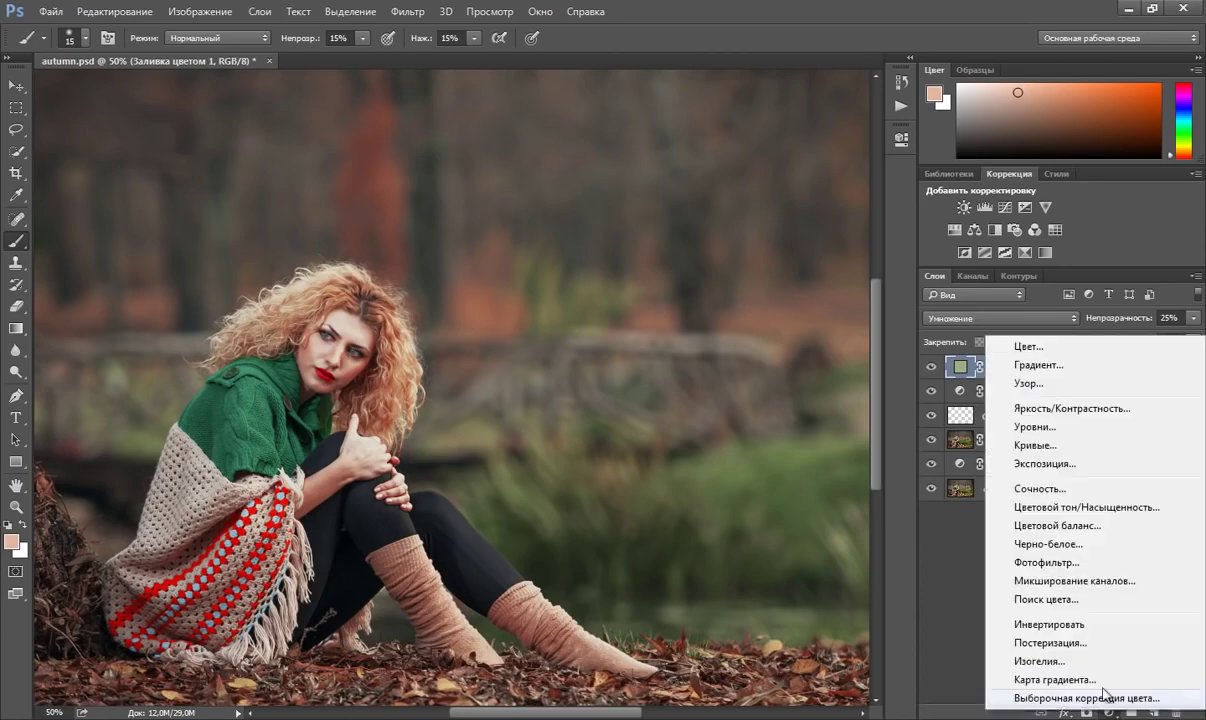
click(1040, 366)
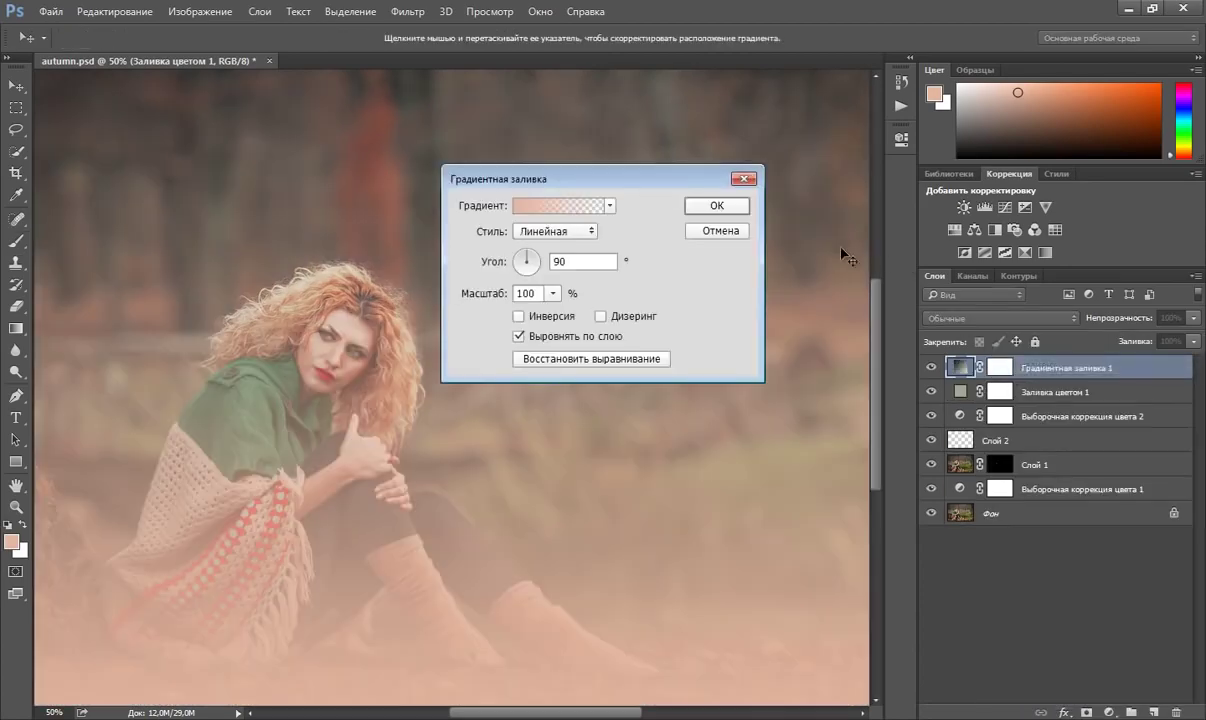
click(540, 205)
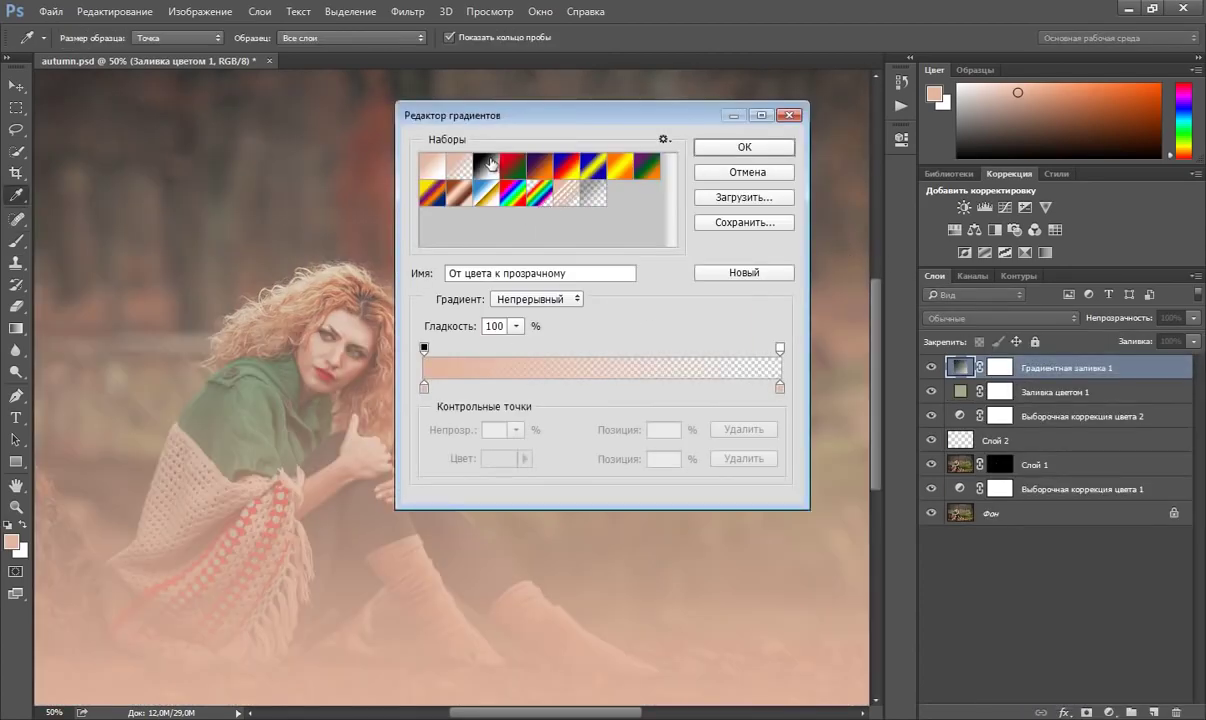
click(478, 168)
click(737, 152)
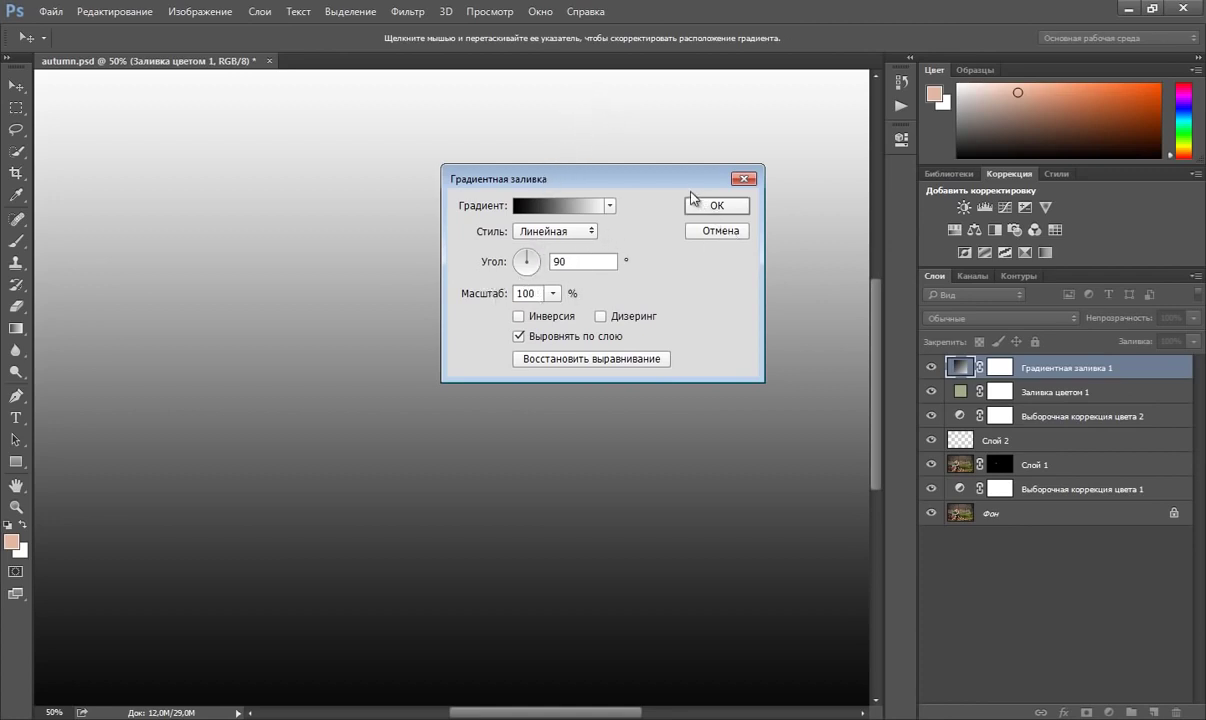
click(713, 206)
key(b)
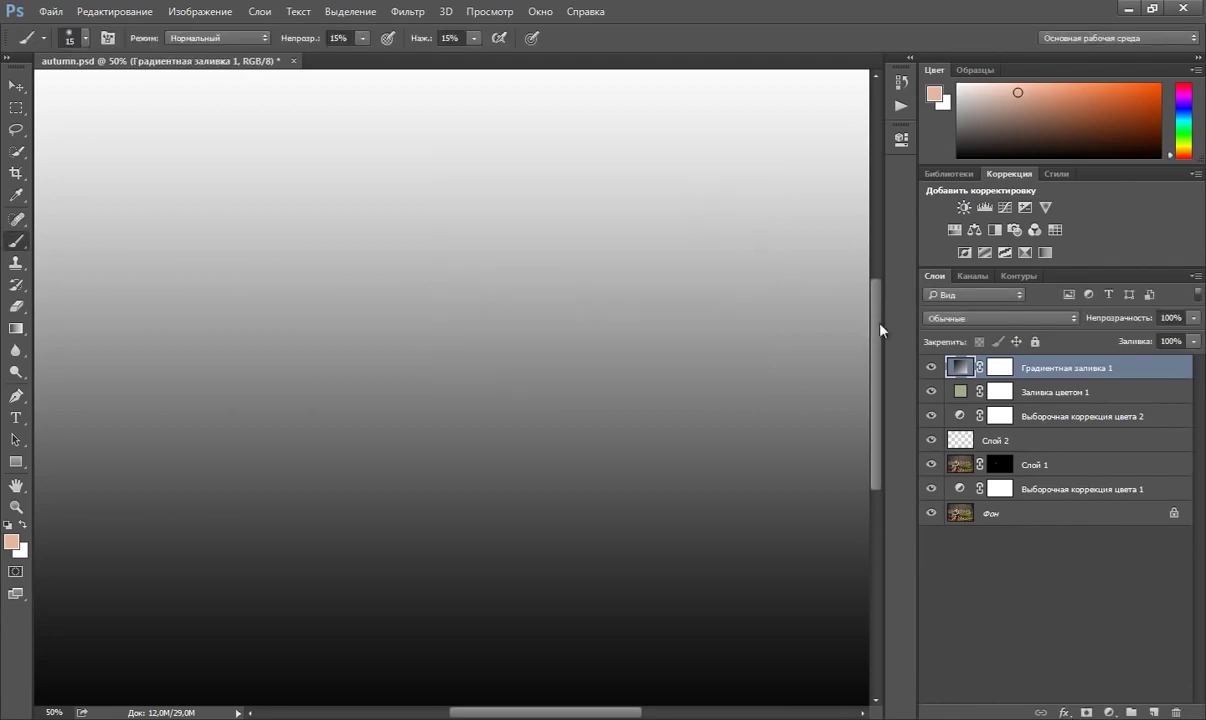
click(961, 320)
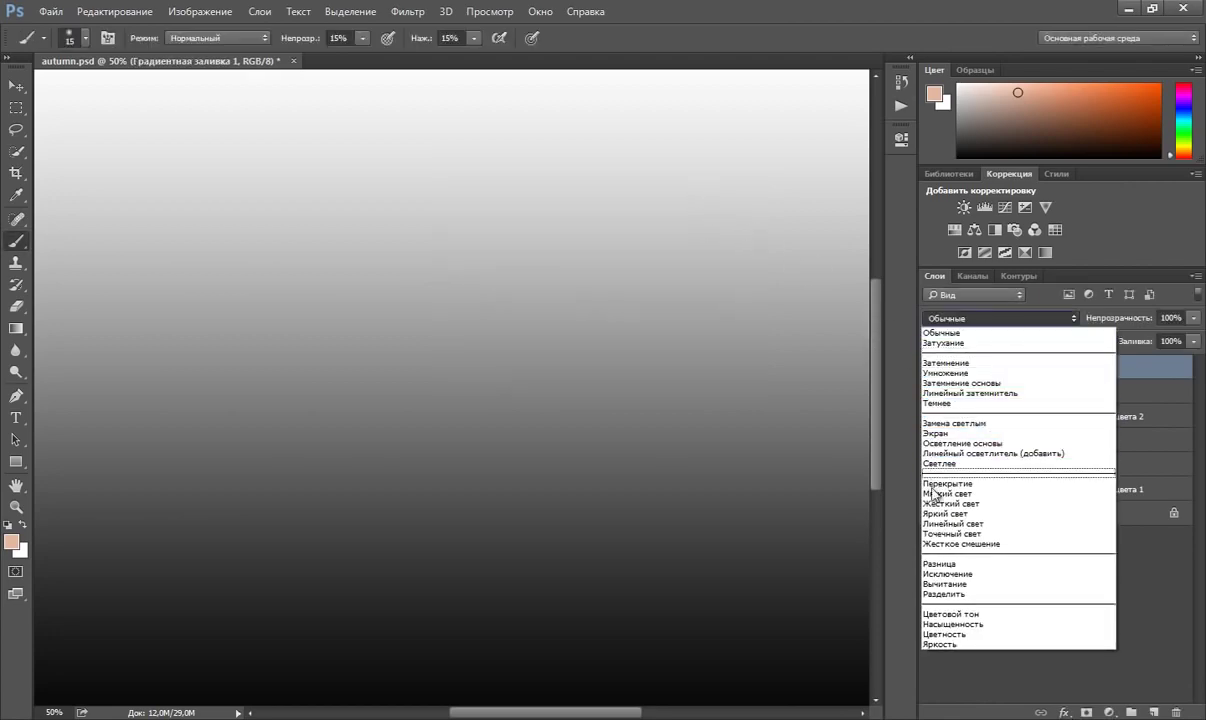
- Blend the gradient fill layer in Soft Light at 70% opacity and 70% fill
click(885, 471)
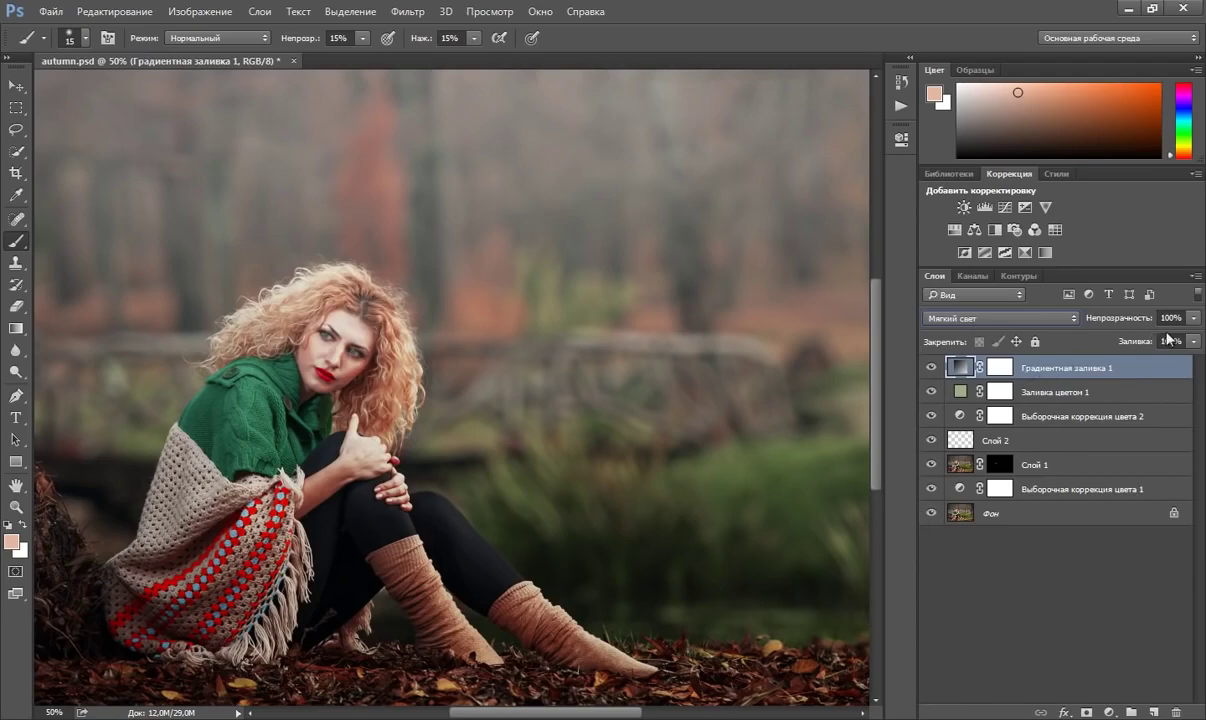
click(1193, 318)
drag(1189, 342, 1169, 335)
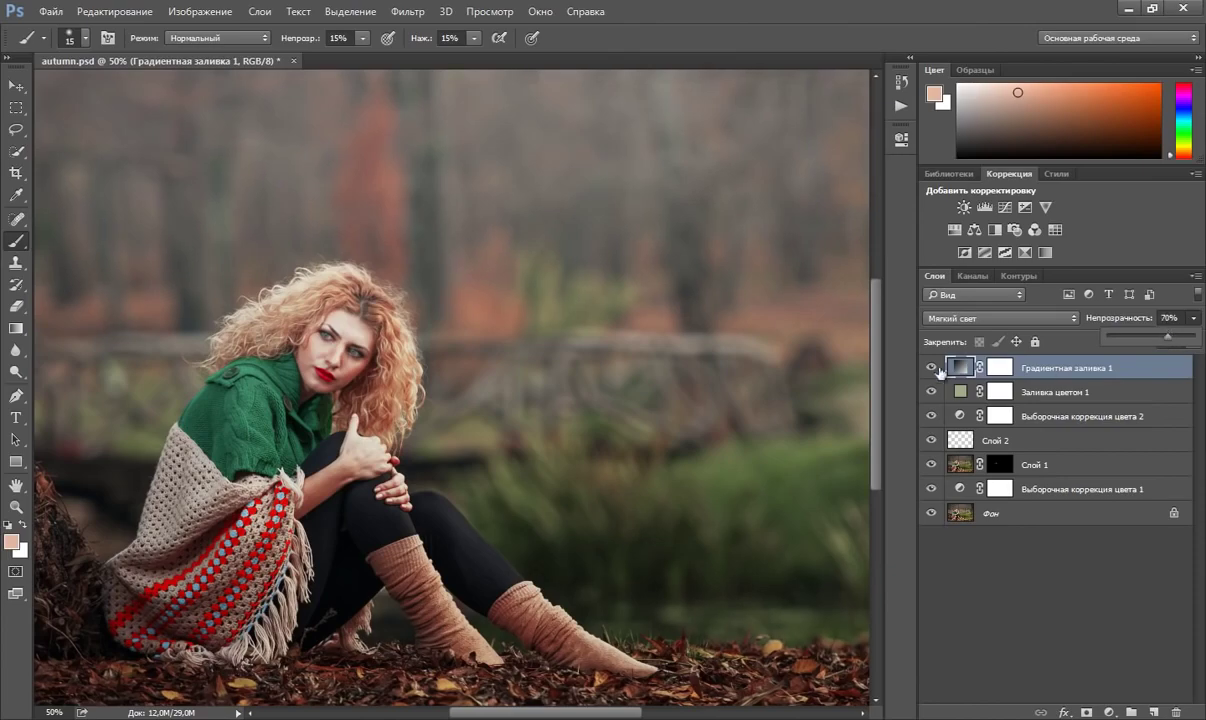
click(931, 367)
click(931, 367)
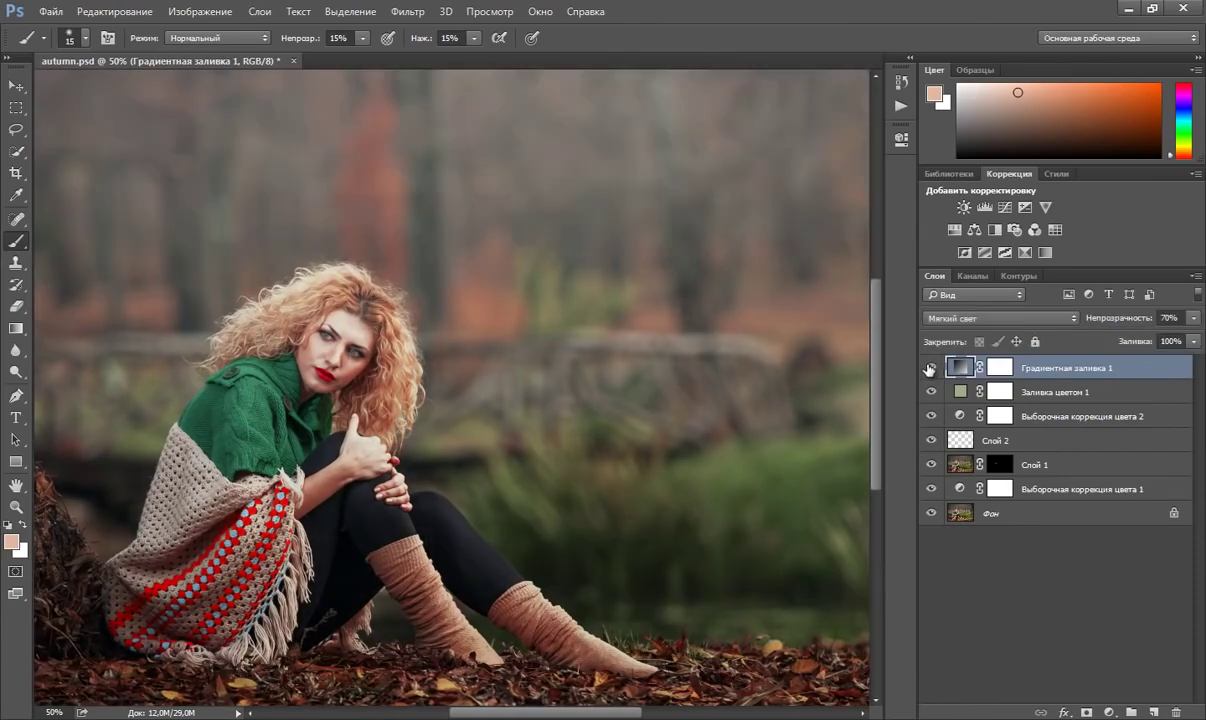
click(1193, 341)
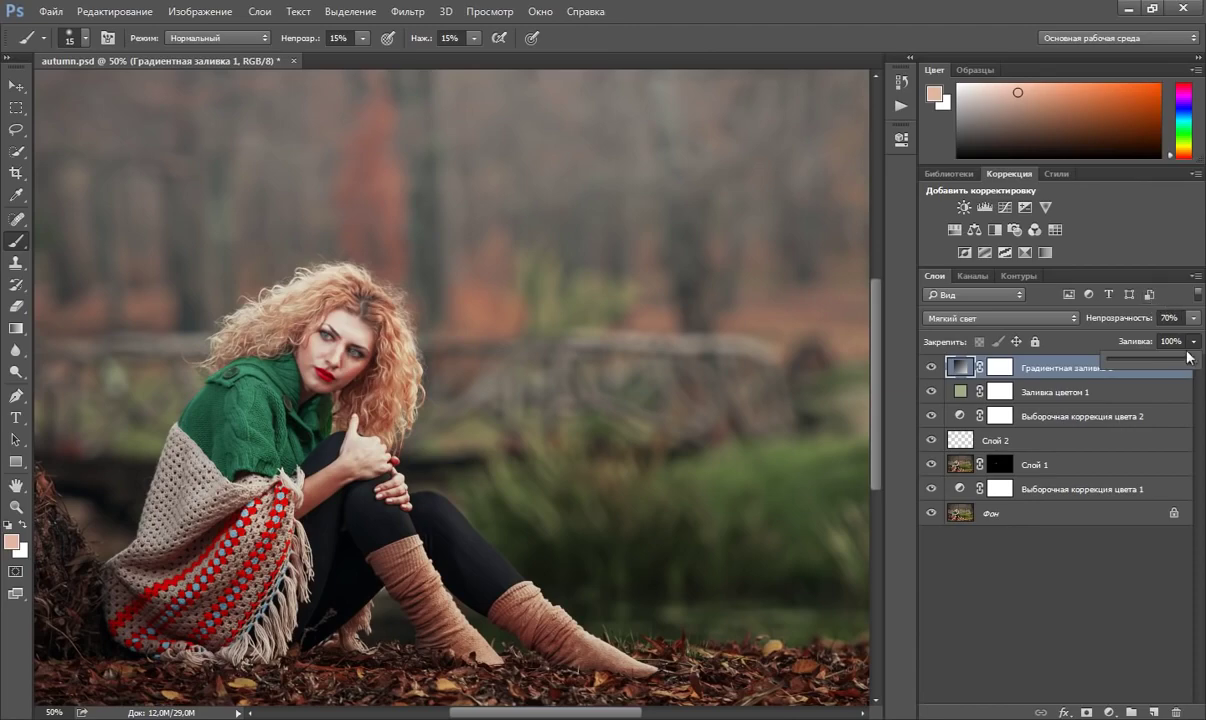
drag(1188, 356, 1169, 365)
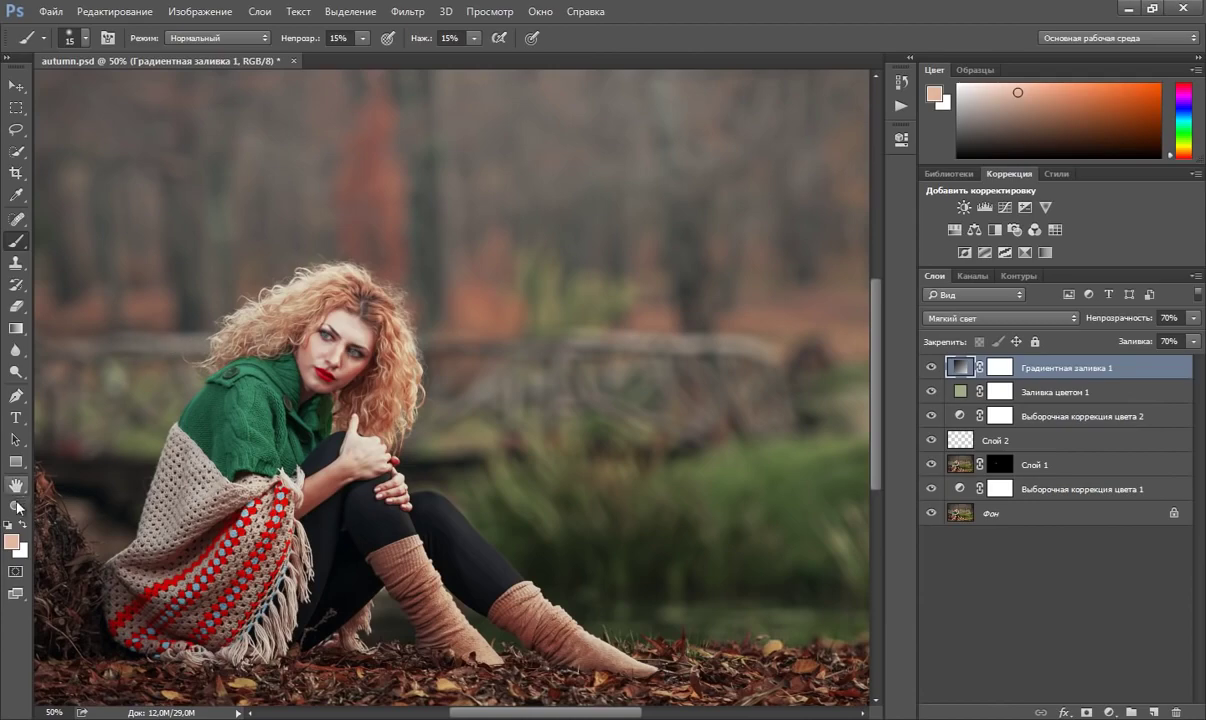
- Fit the photo on screen and toggle the gradient fill layer to compare before/after
click(16, 506)
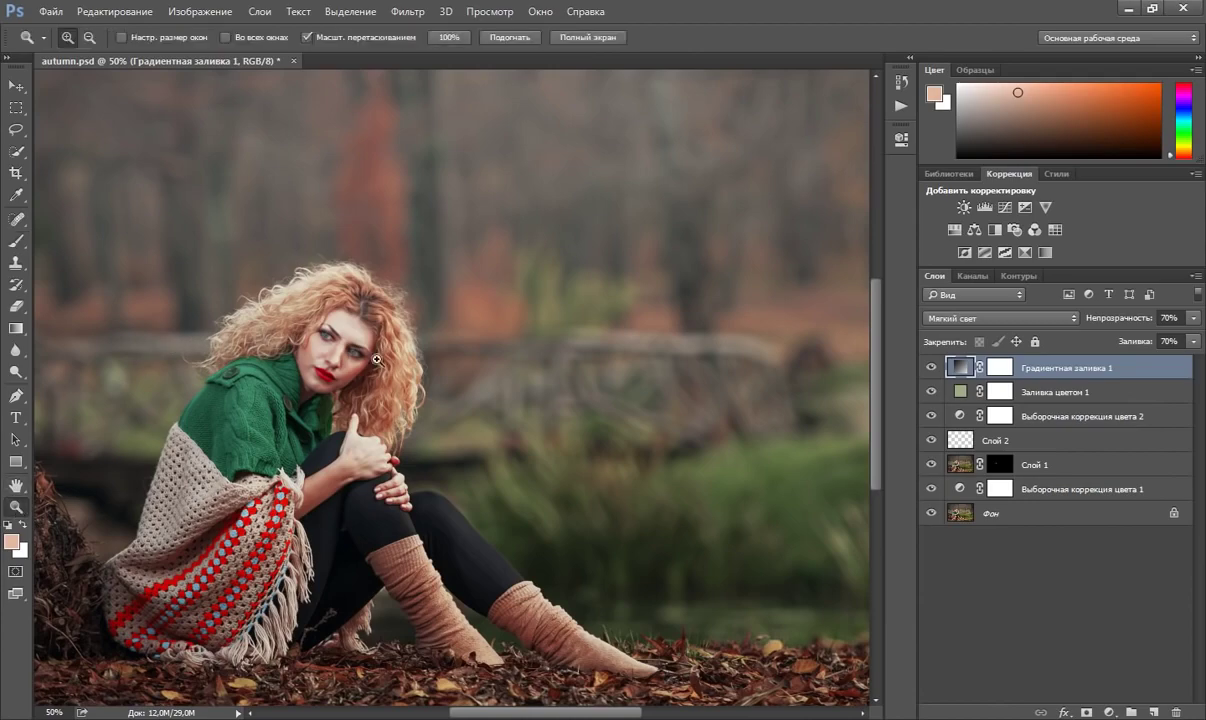
right_click(389, 361)
click(428, 373)
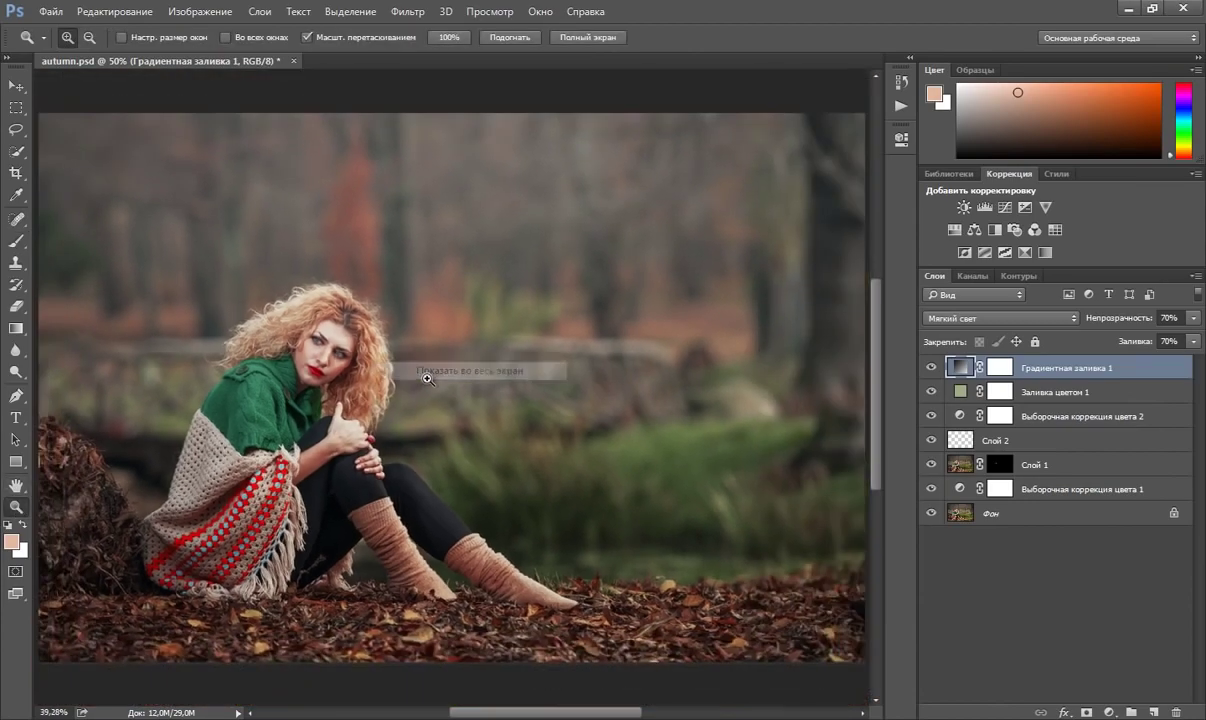
click(931, 368)
click(931, 368)
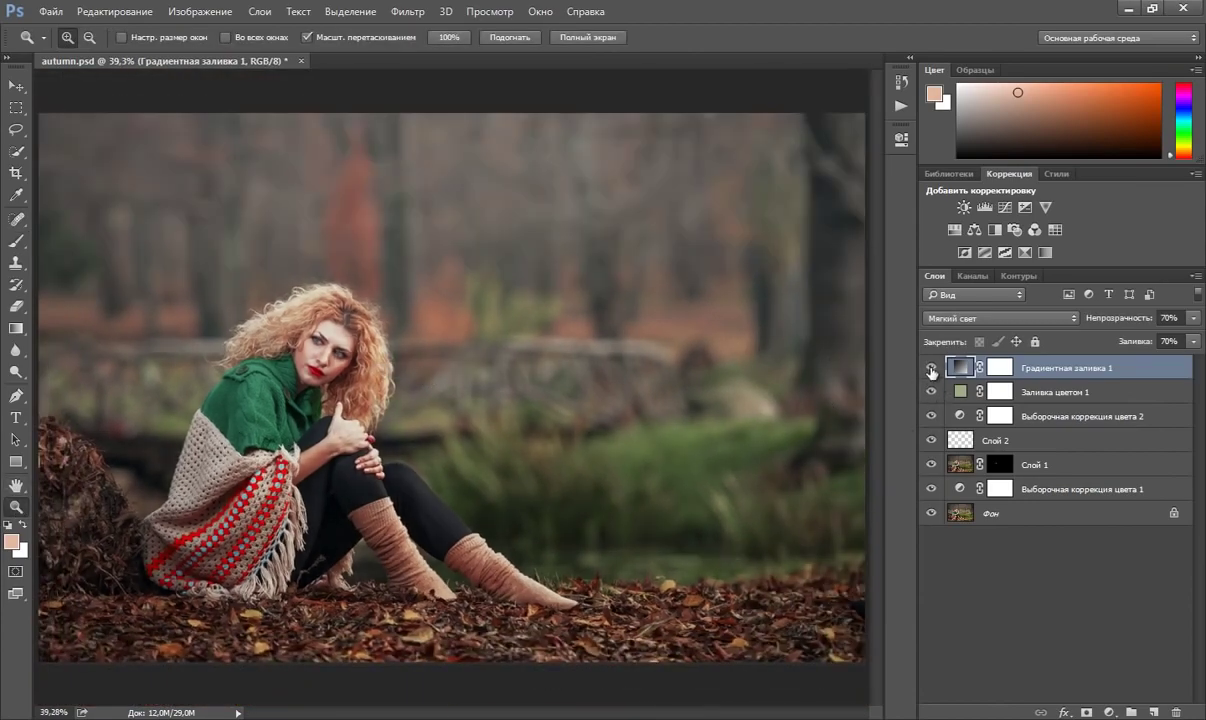
click(931, 368)
click(931, 368)
- Add a Gradient Map layer and set its left colour stop to #100f0c
click(1108, 712)
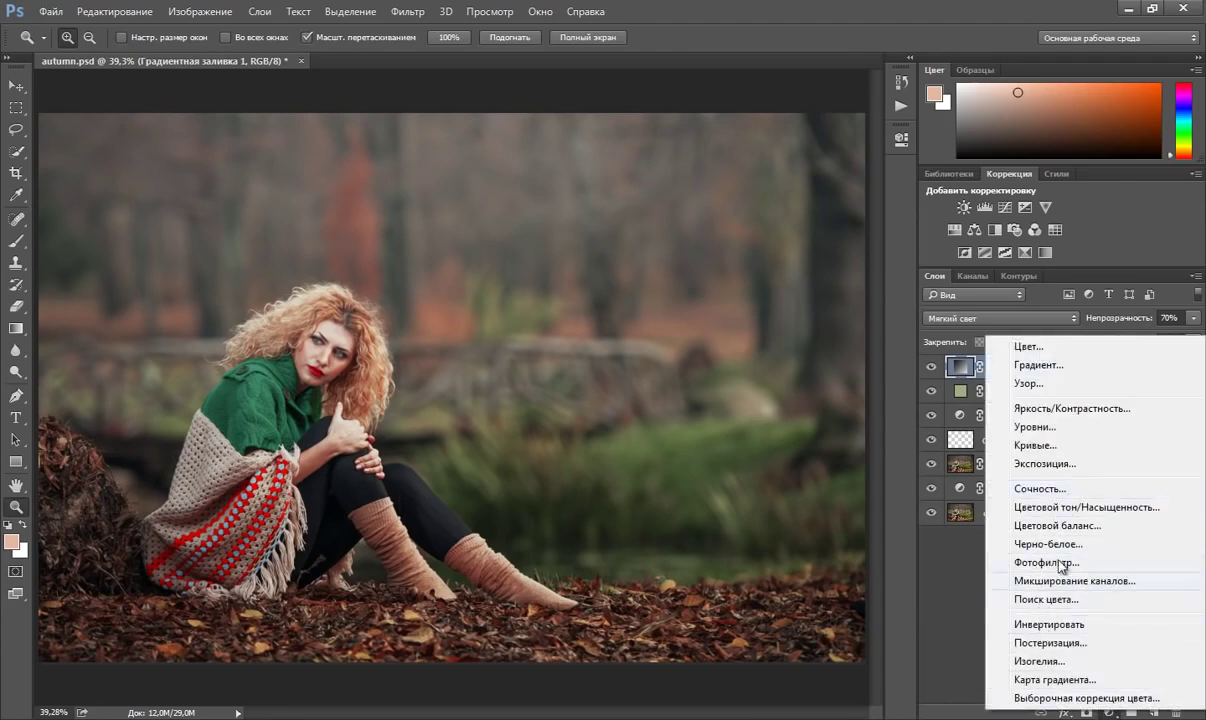
click(1054, 680)
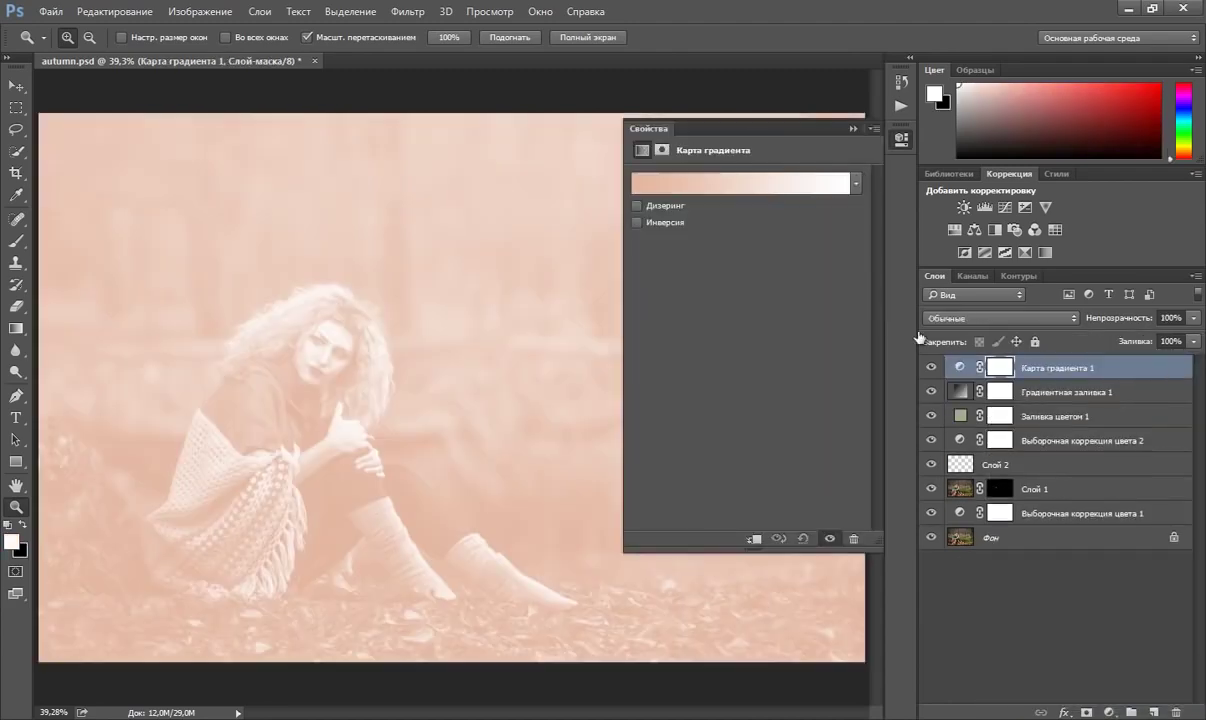
click(698, 183)
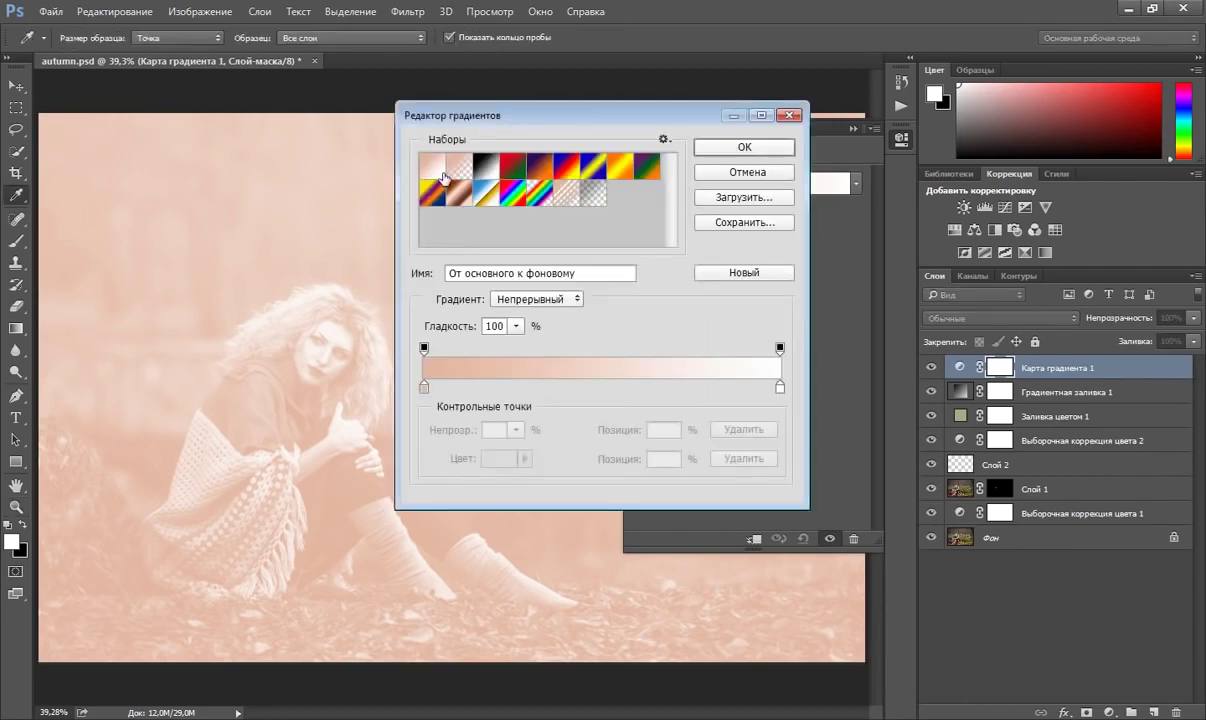
click(424, 387)
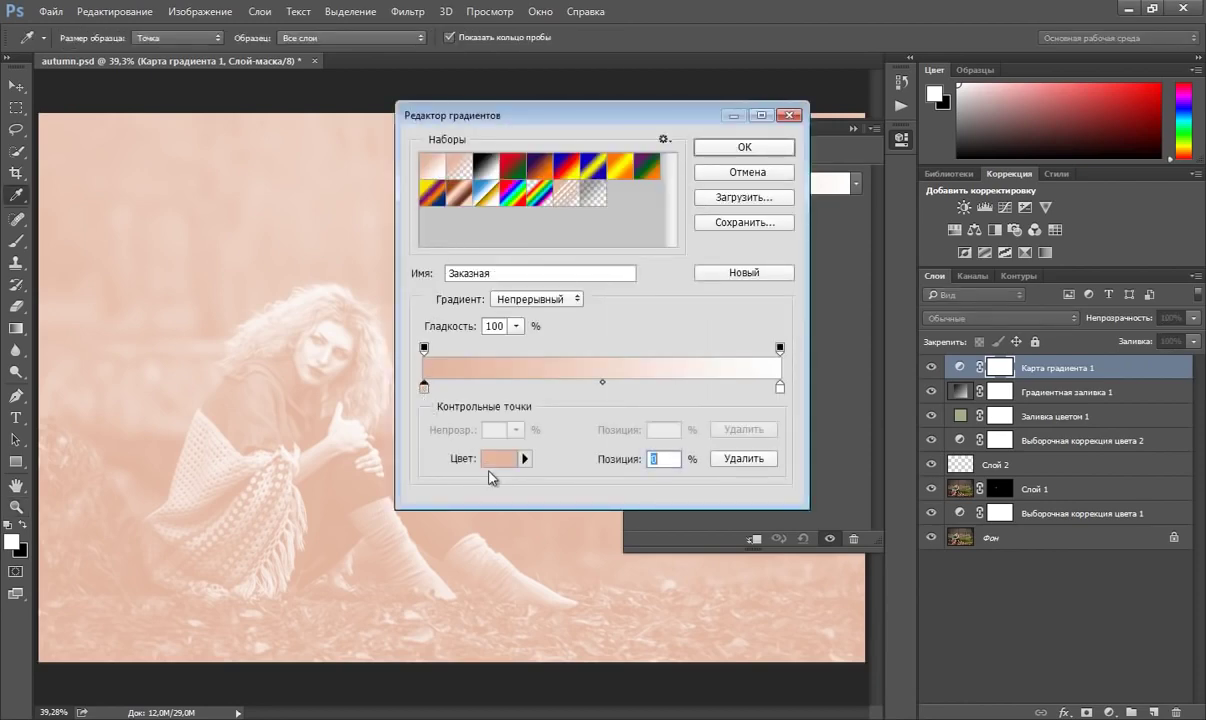
click(497, 461)
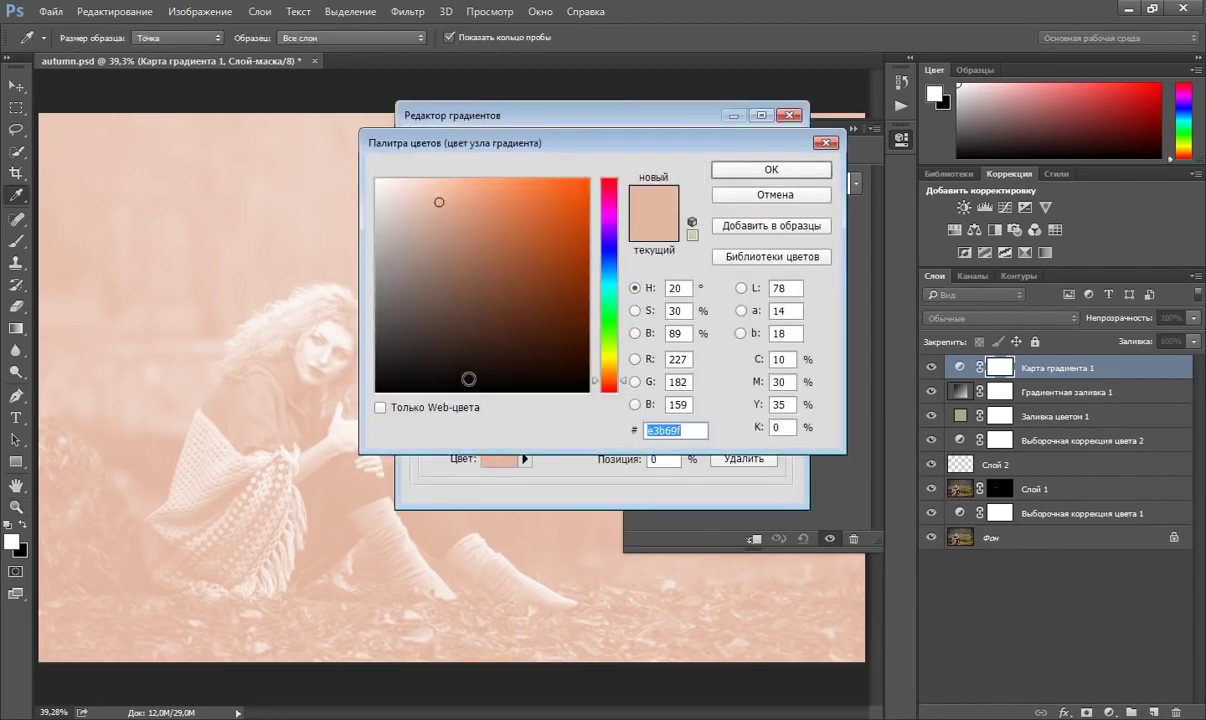
text(100f)
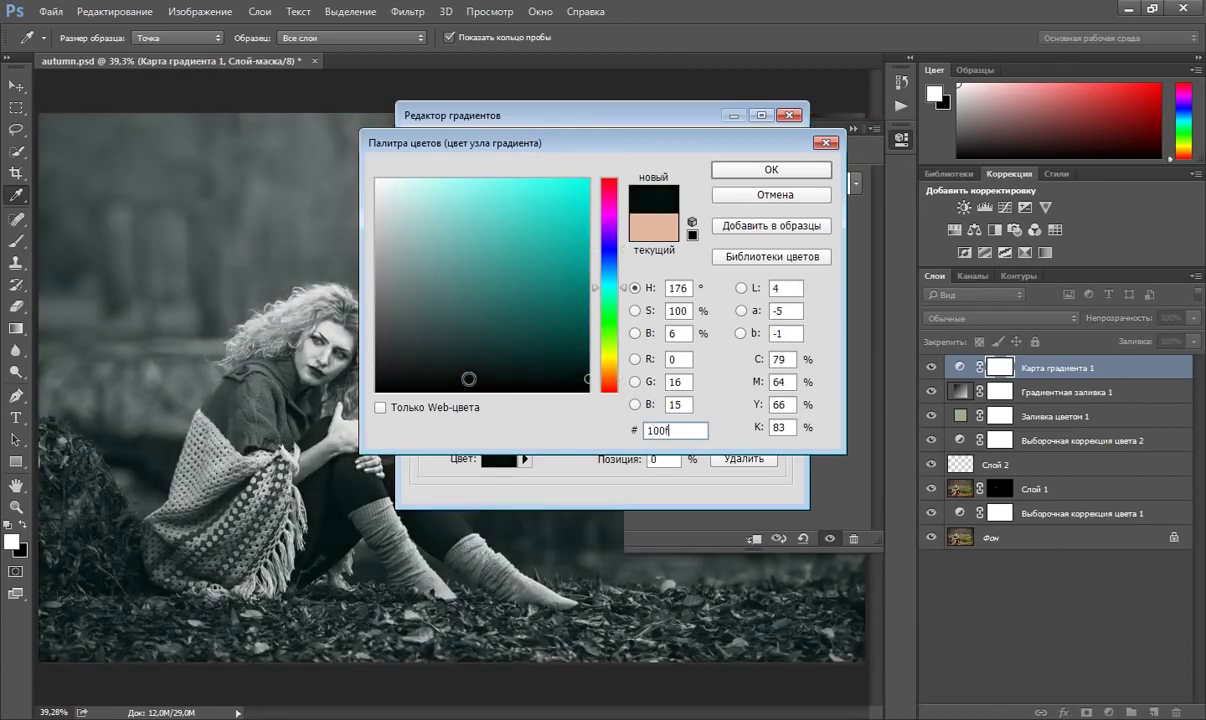
text(0c)
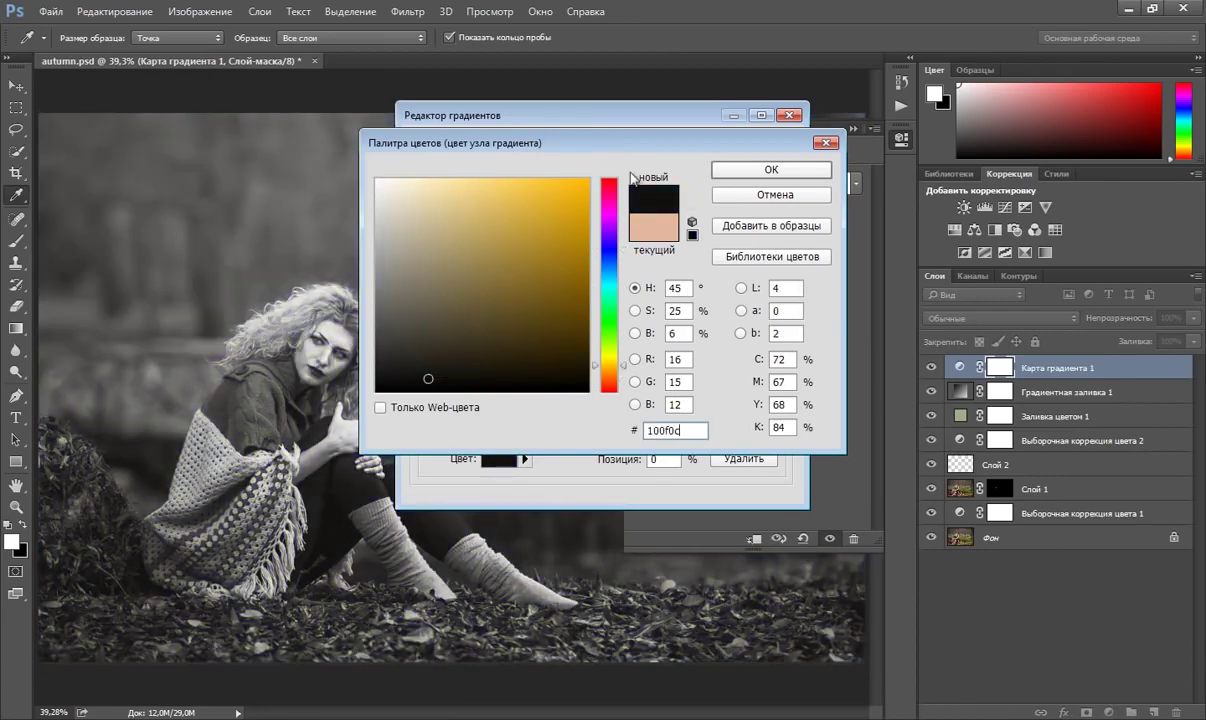
click(760, 169)
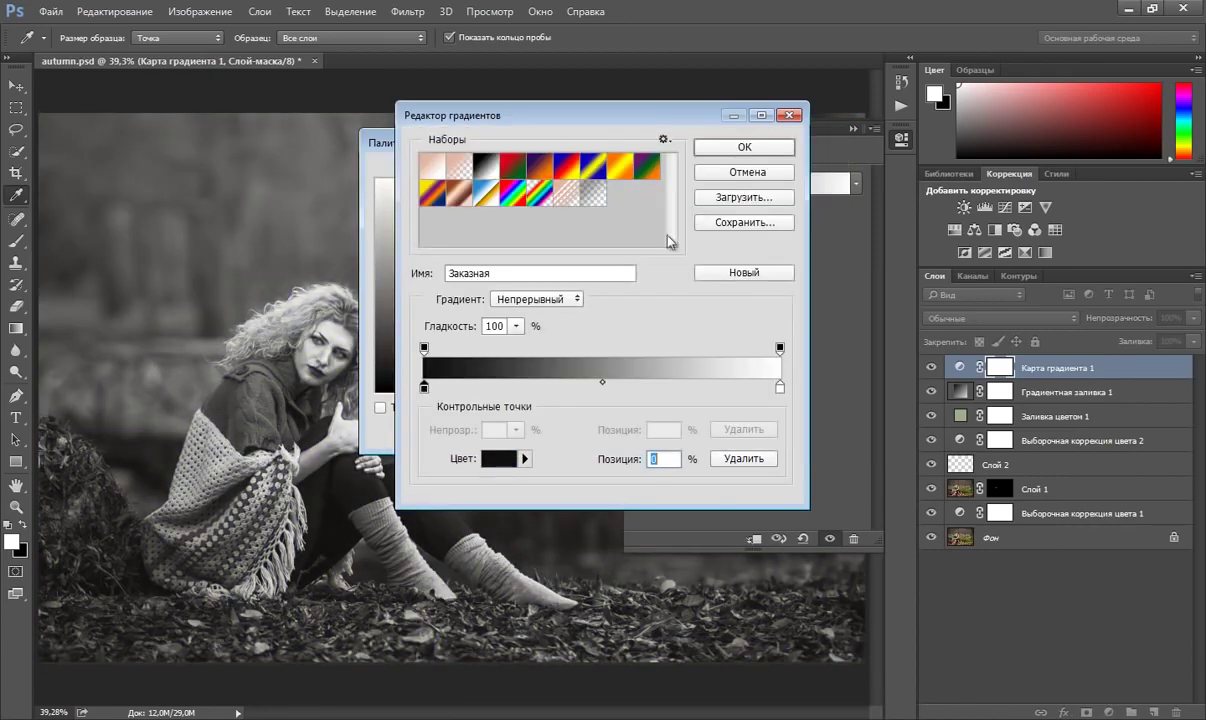
- Set the gradient map's right stop to beige #bcb4a2 and apply the gradient
click(780, 386)
click(500, 458)
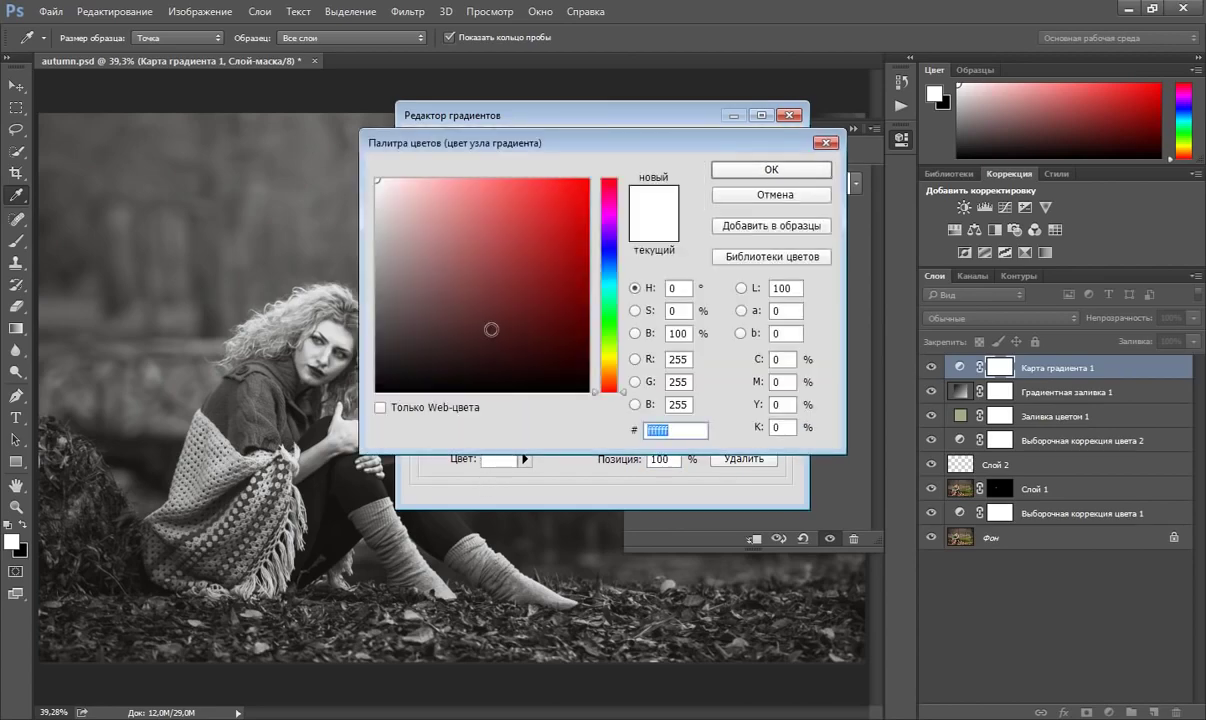
text(bcb)
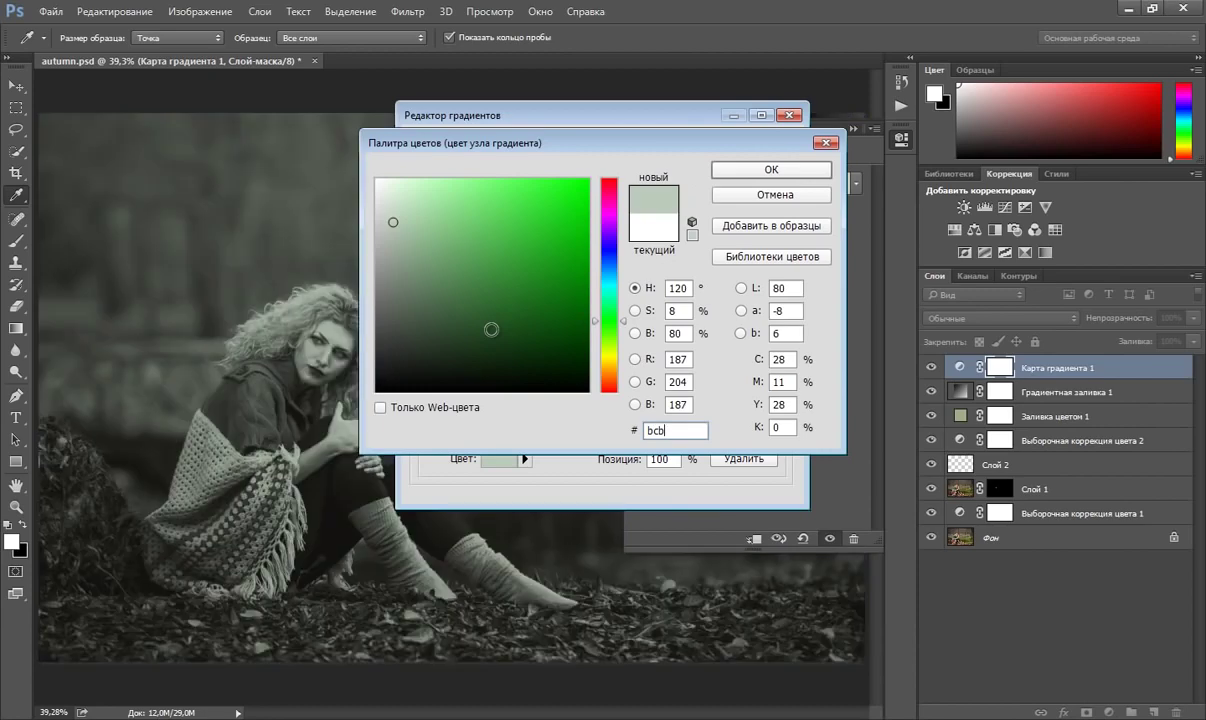
text(4a)
text(2)
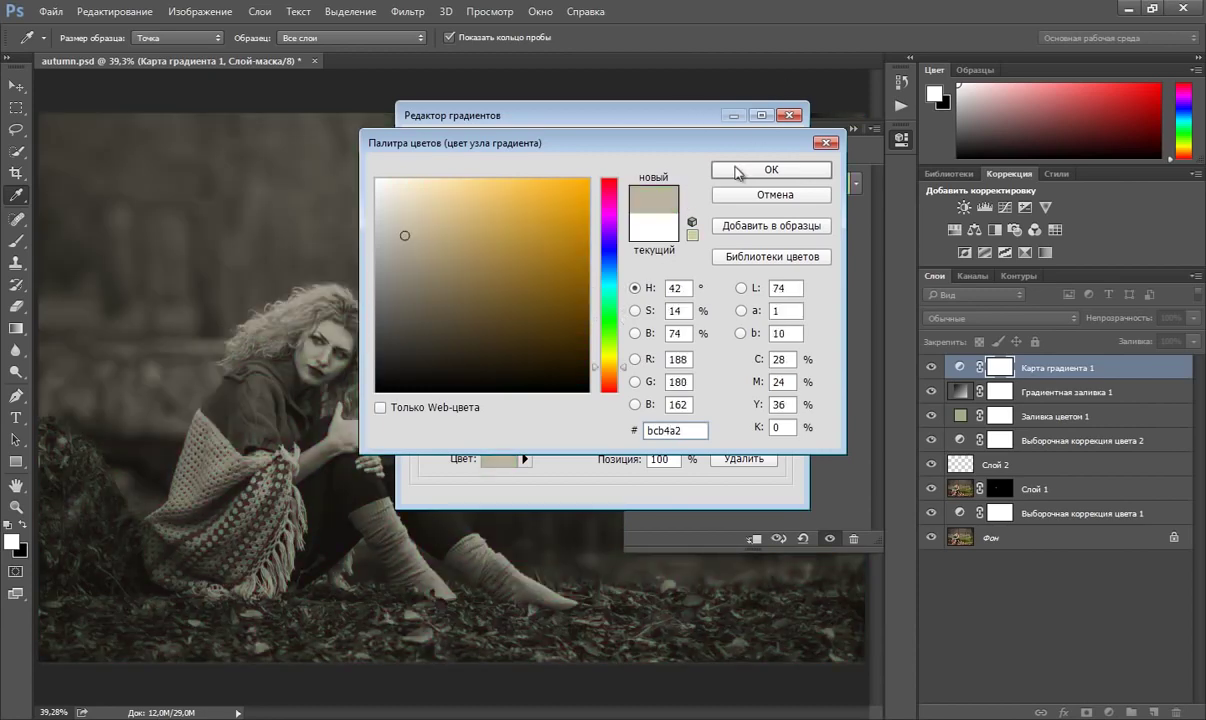
click(714, 170)
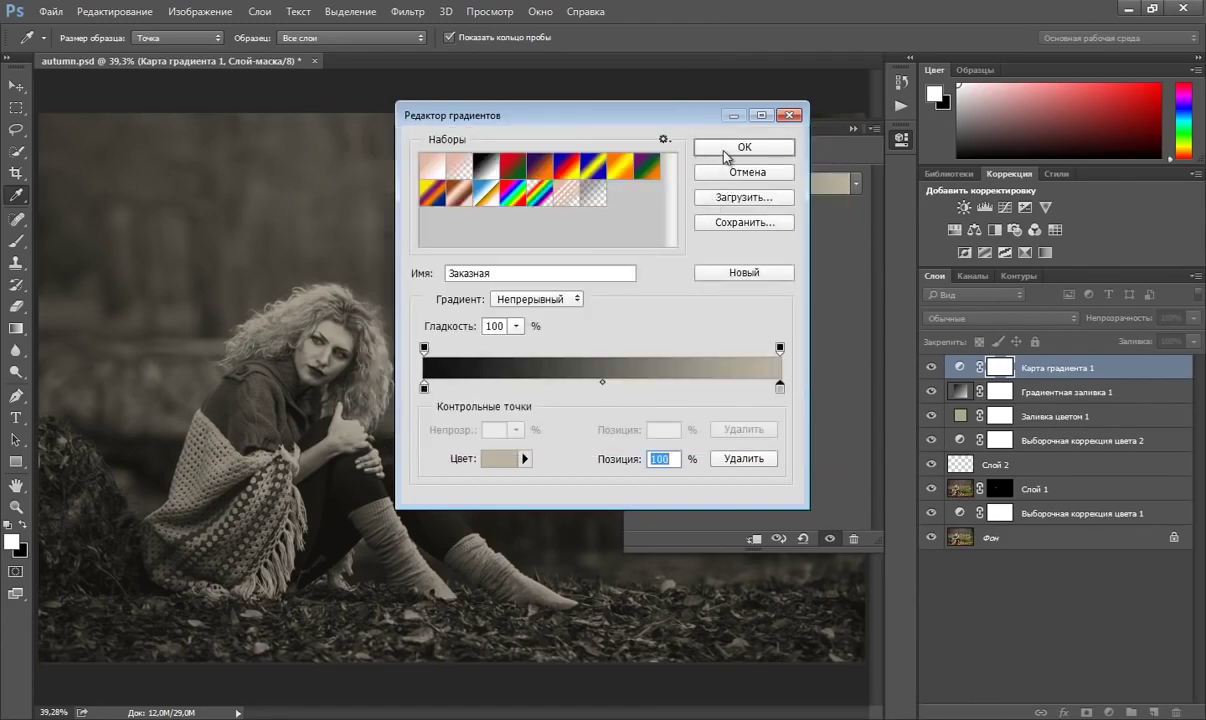
click(681, 140)
key(ctrl+space)
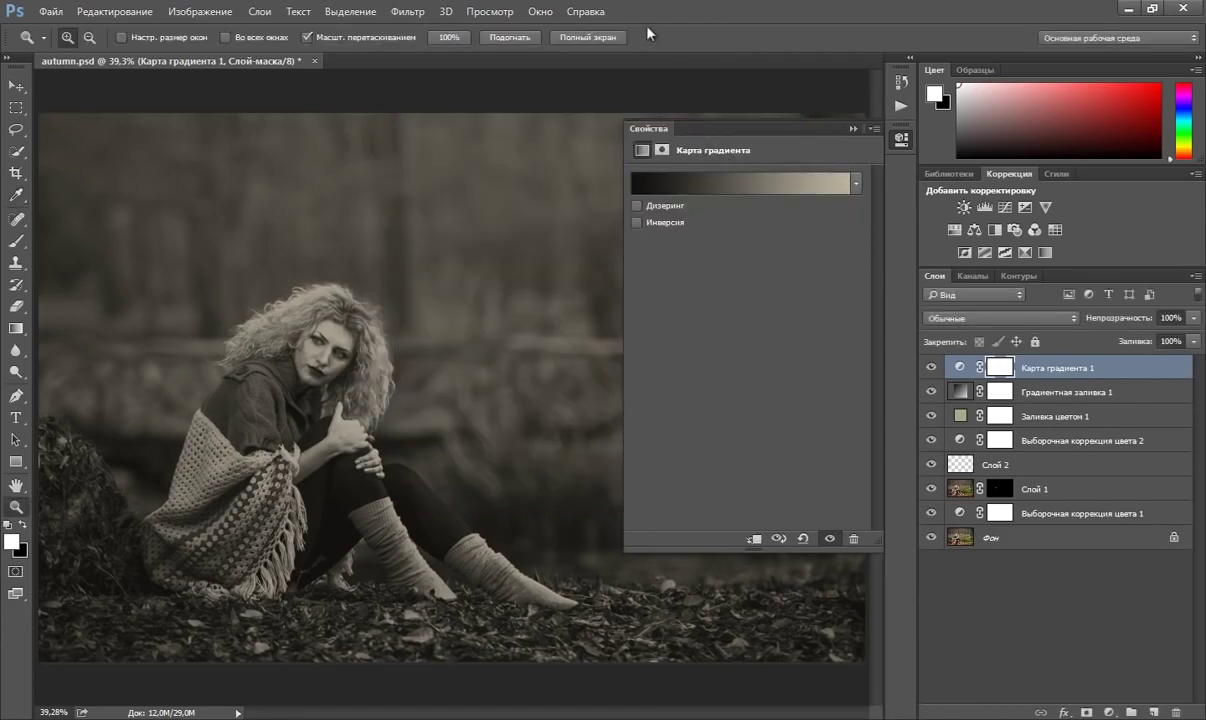
- Set the Gradient Map to Darken (Затемнение) at 60% opacity and 40% fill, comparing on/off
click(968, 318)
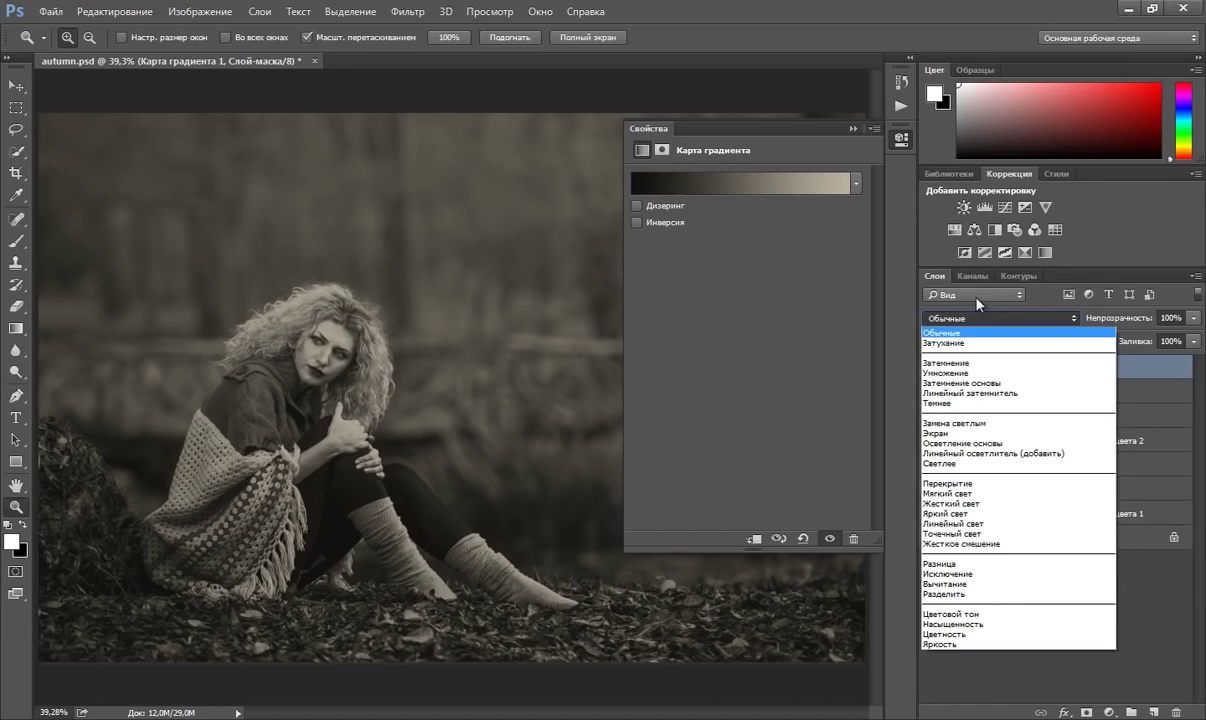
click(946, 363)
click(1193, 318)
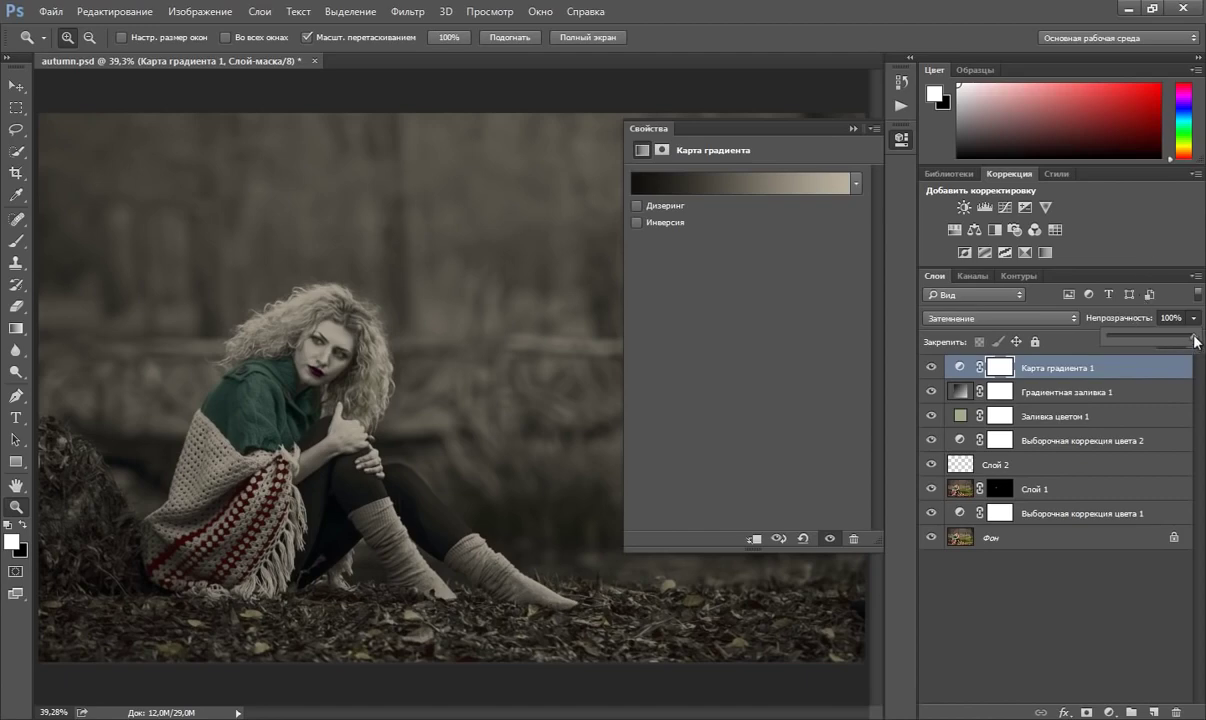
drag(1160, 336, 1160, 335)
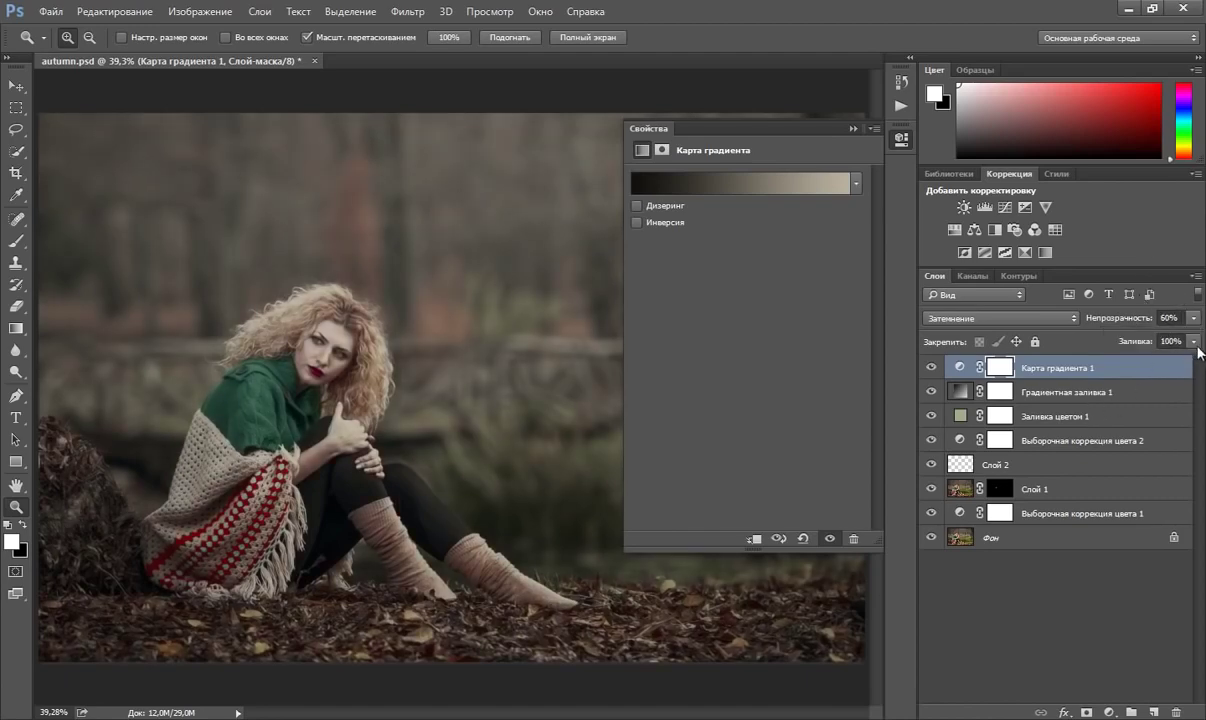
click(1193, 341)
drag(1192, 362, 1142, 359)
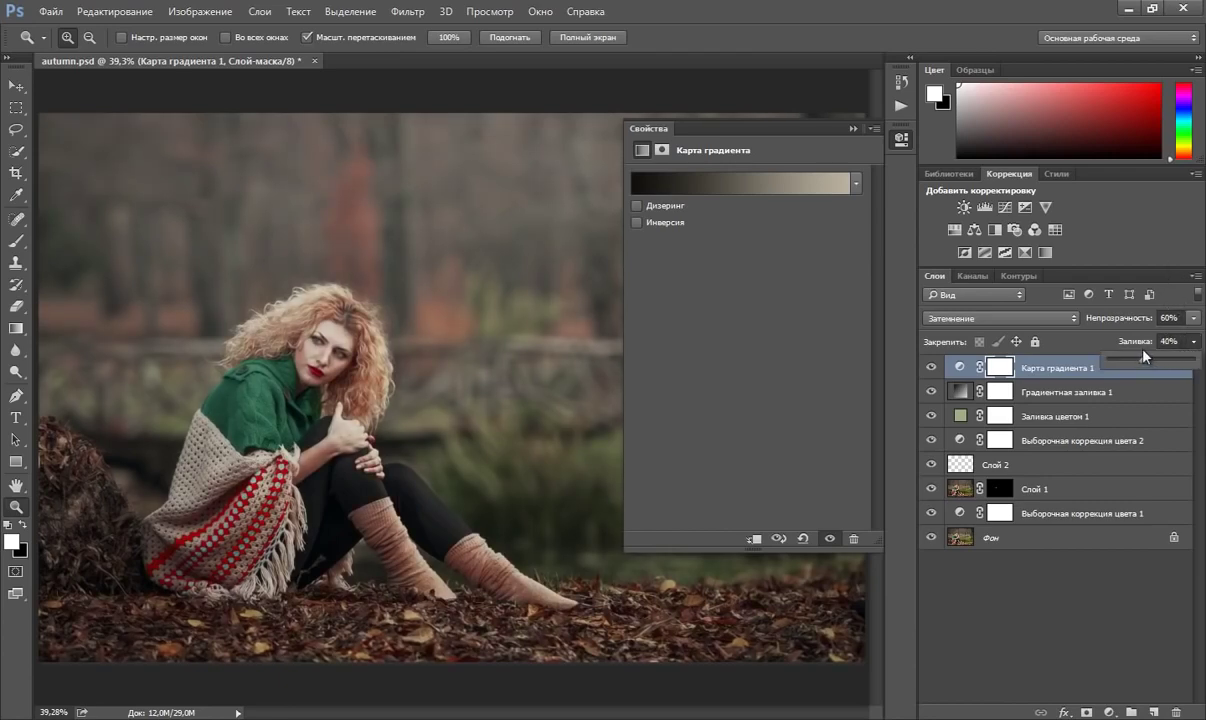
click(933, 368)
click(933, 368)
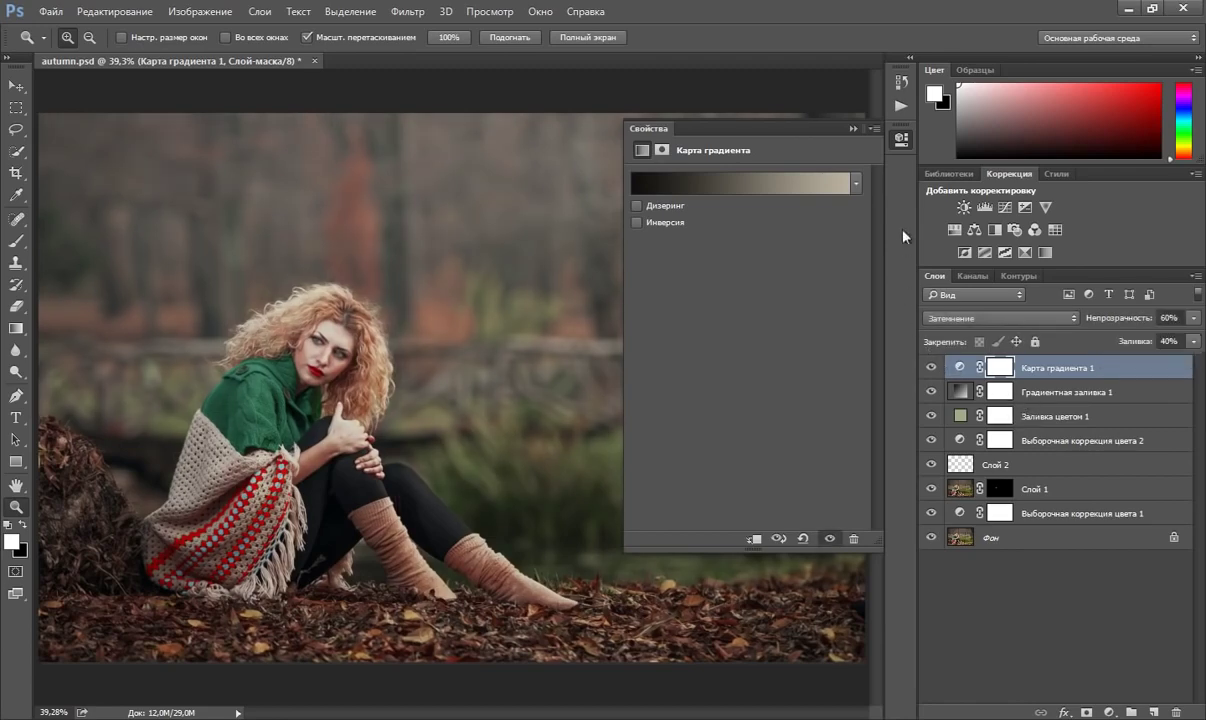
click(854, 130)
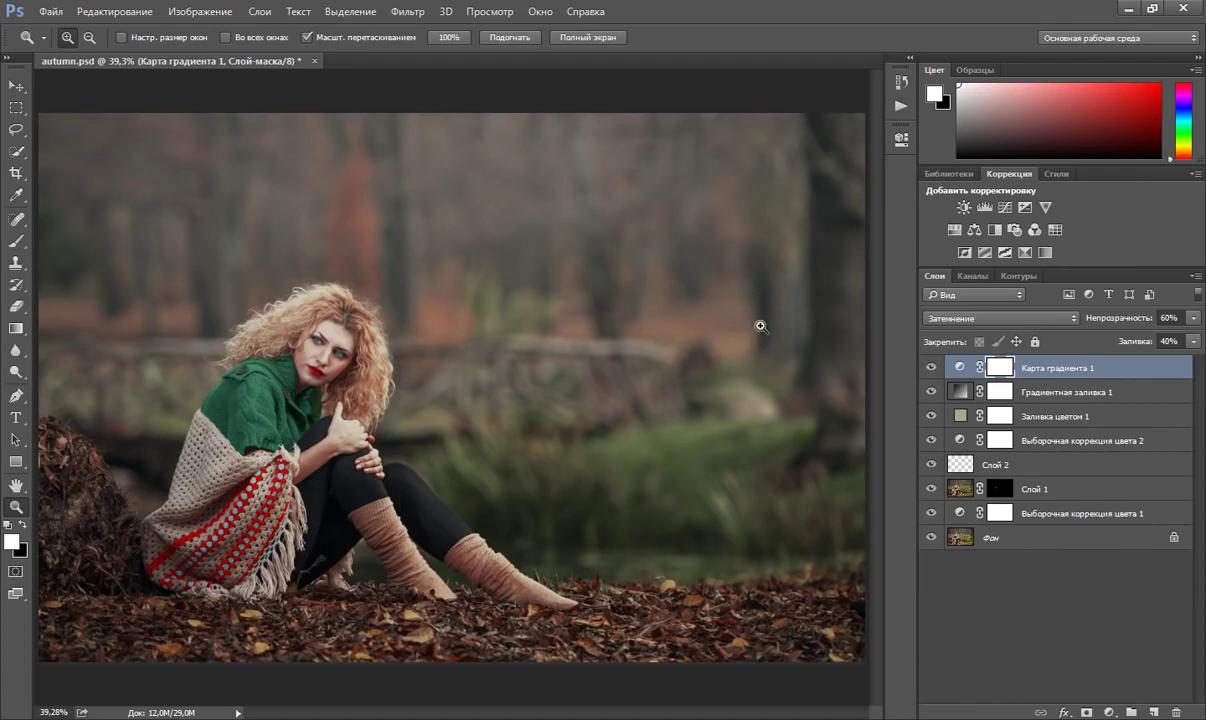
click(1108, 712)
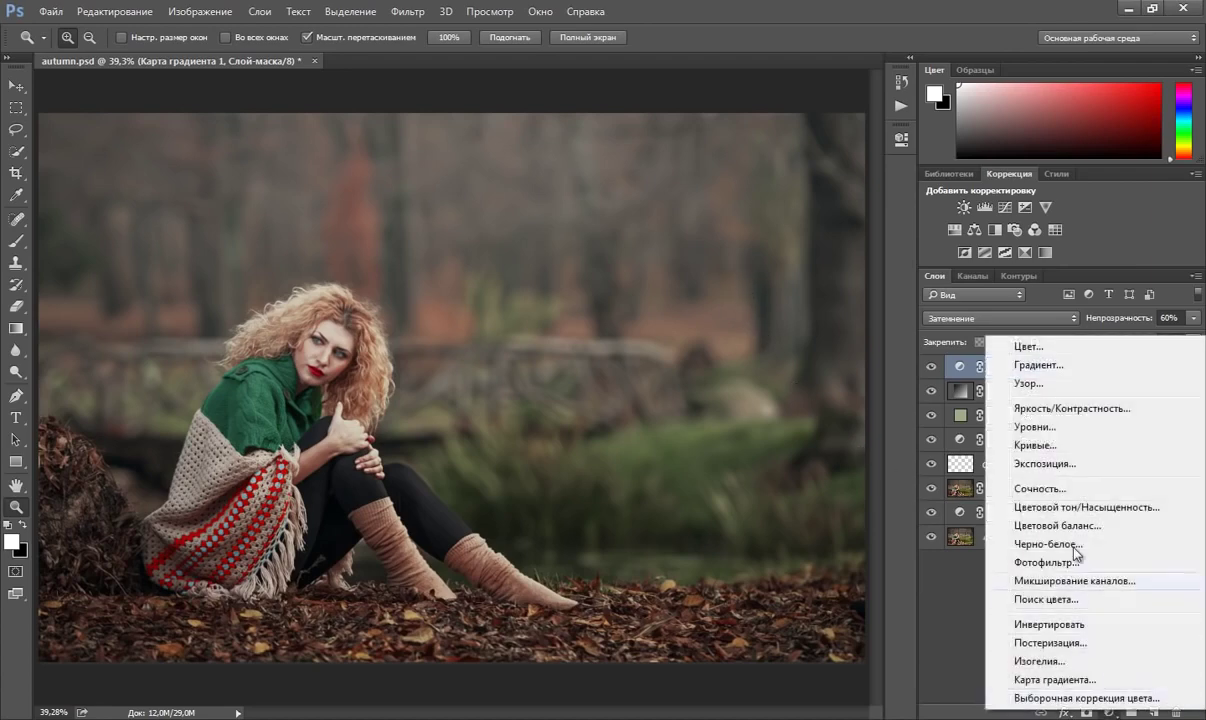
- Add a Selective Color layer with Yellows cyan +7, magenta +35, yellow -38
click(1049, 695)
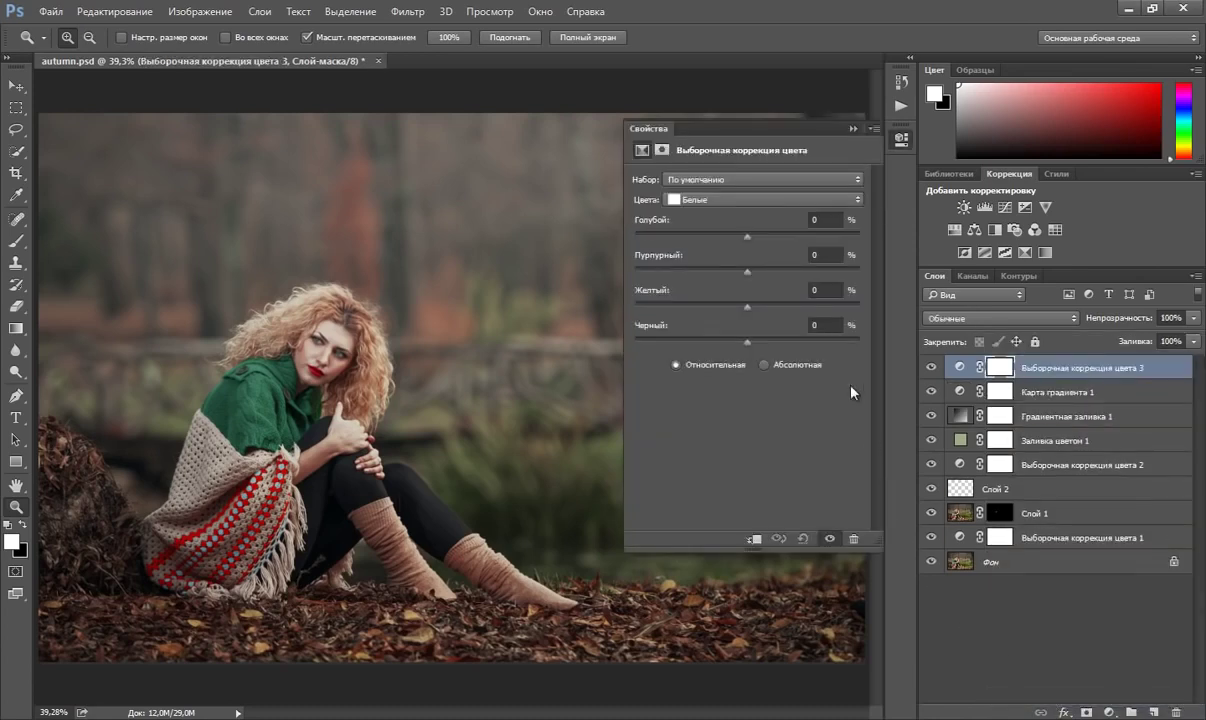
click(755, 199)
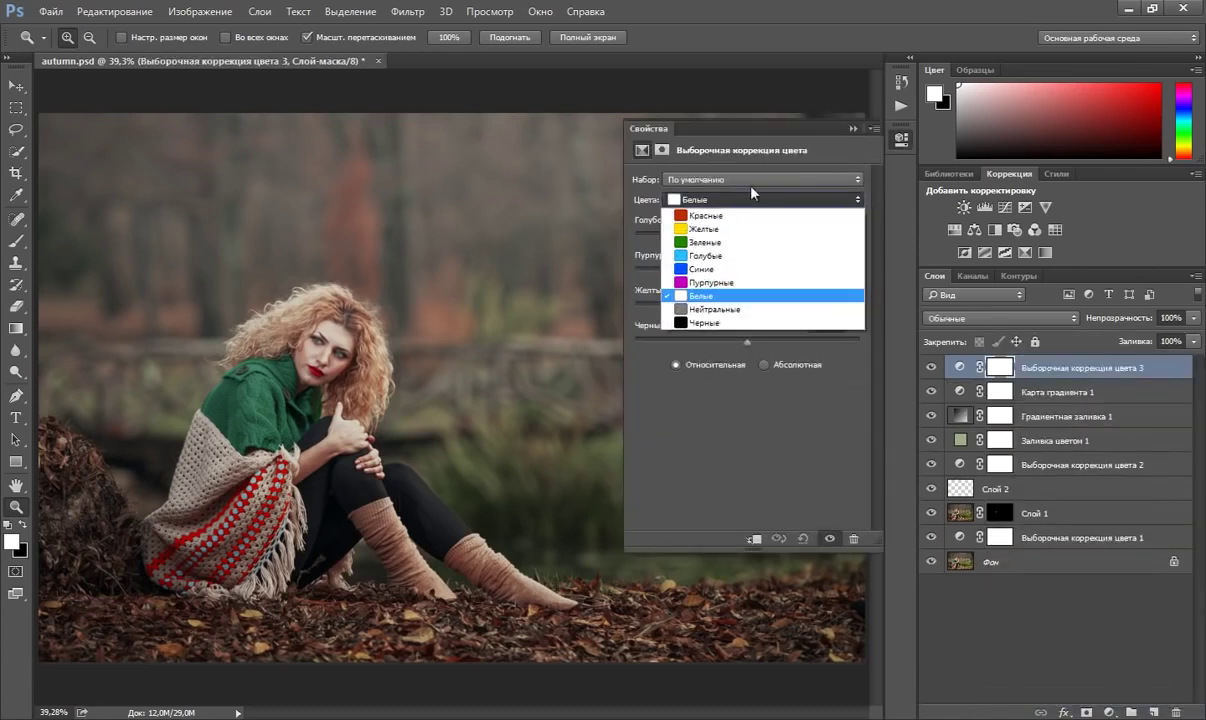
click(690, 230)
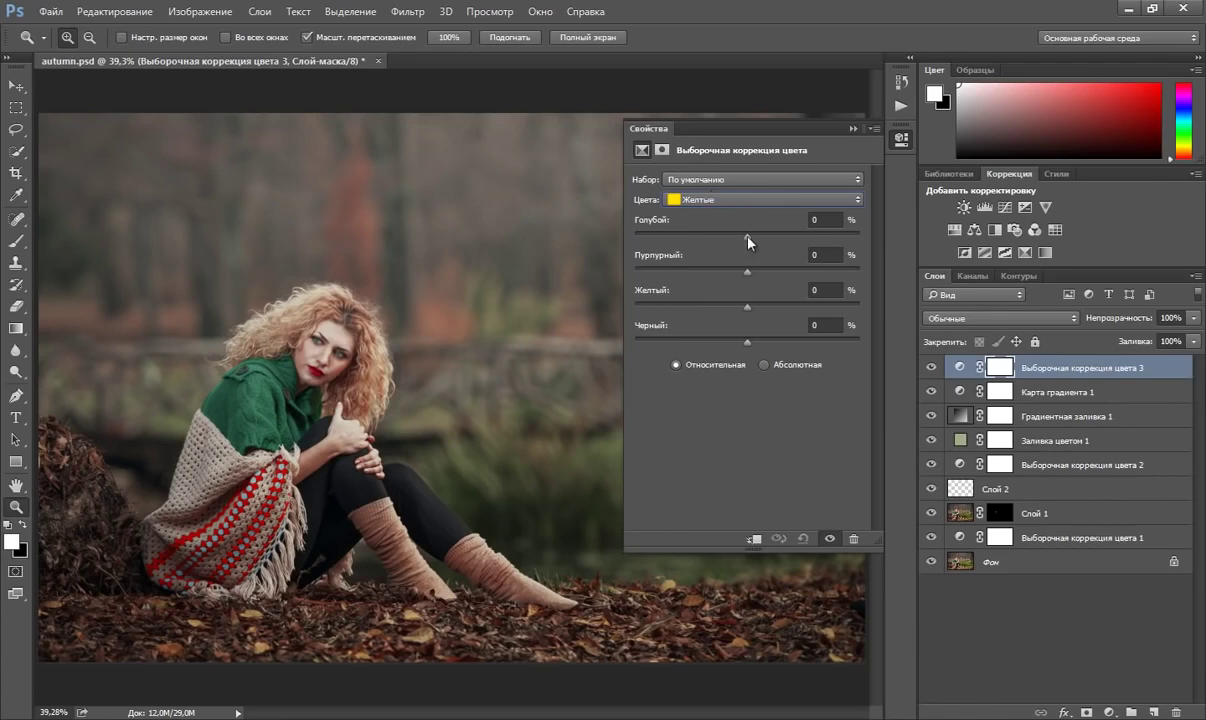
drag(747, 237, 756, 238)
drag(747, 270, 786, 281)
drag(738, 308, 712, 302)
drag(707, 299, 705, 300)
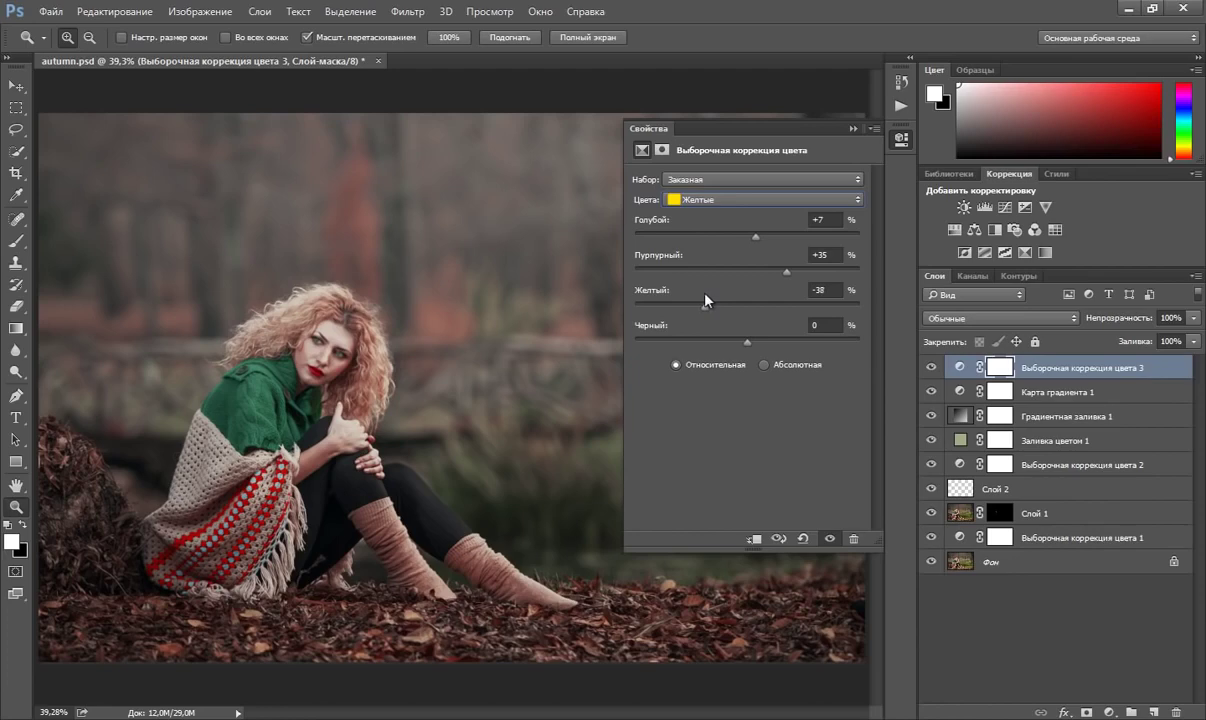
- Shift Neutrals by cyan +15, magenta +4, yellow +6, and set the layer to 60% opacity
click(756, 202)
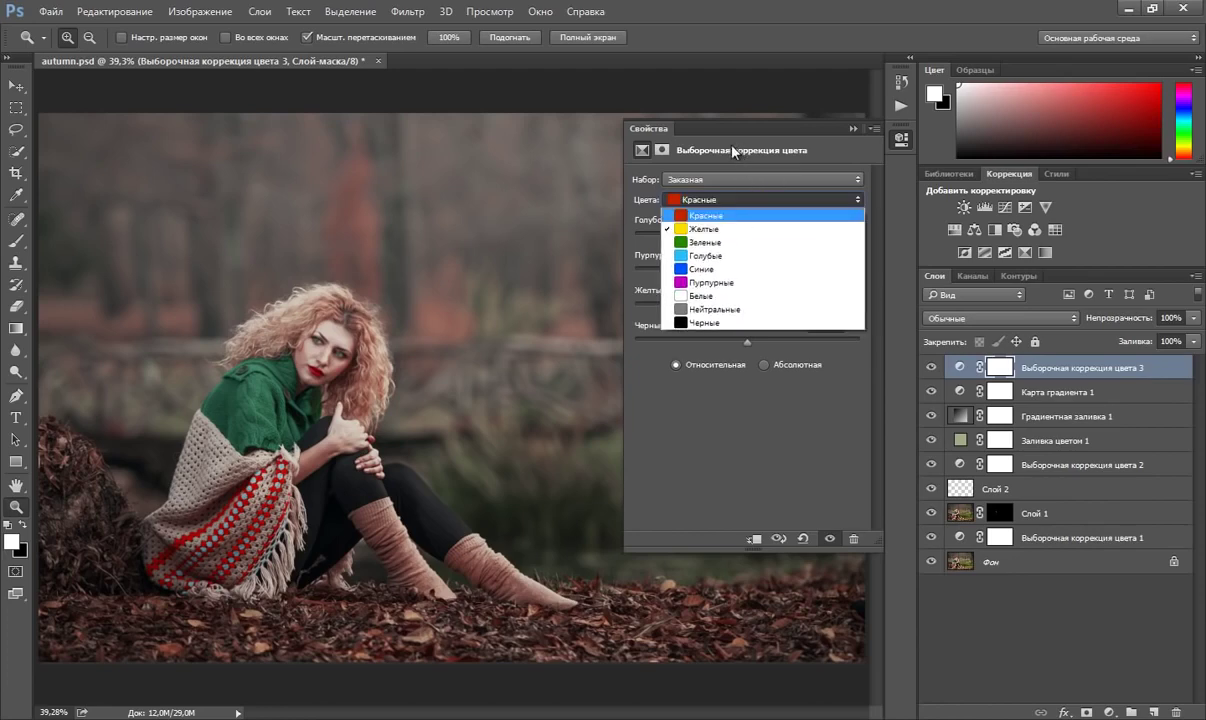
click(714, 309)
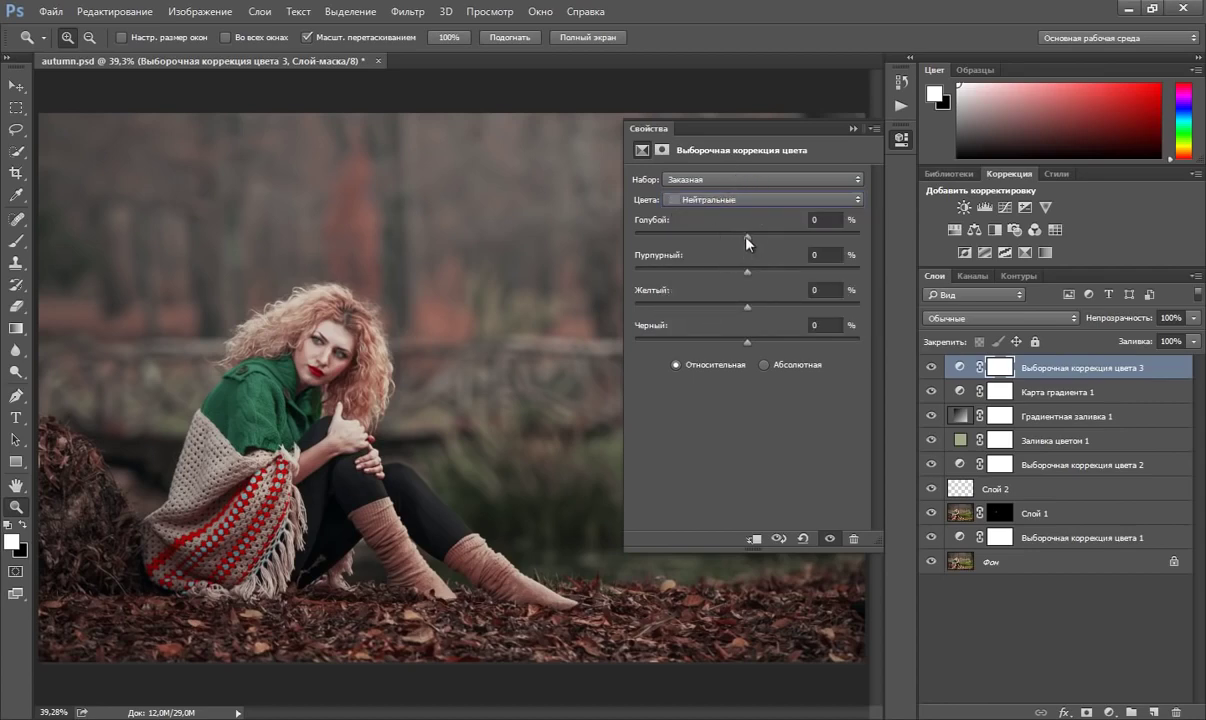
drag(746, 238, 760, 238)
drag(744, 276, 751, 277)
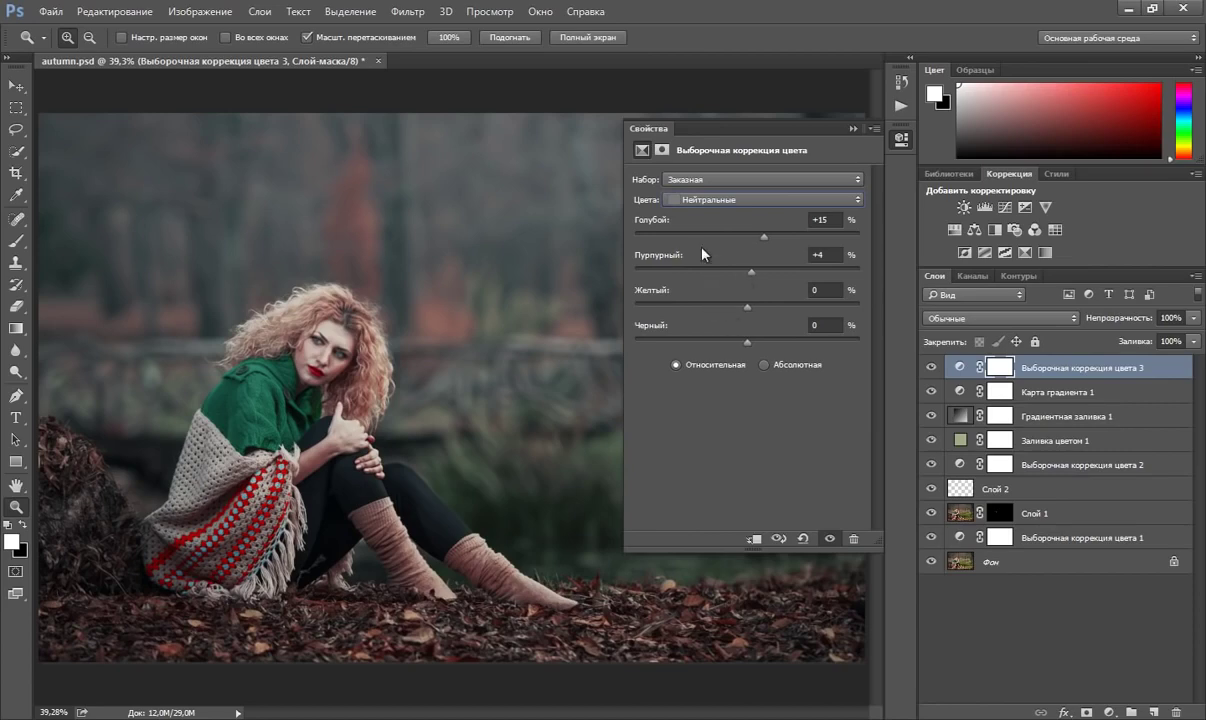
drag(740, 310, 753, 311)
click(852, 128)
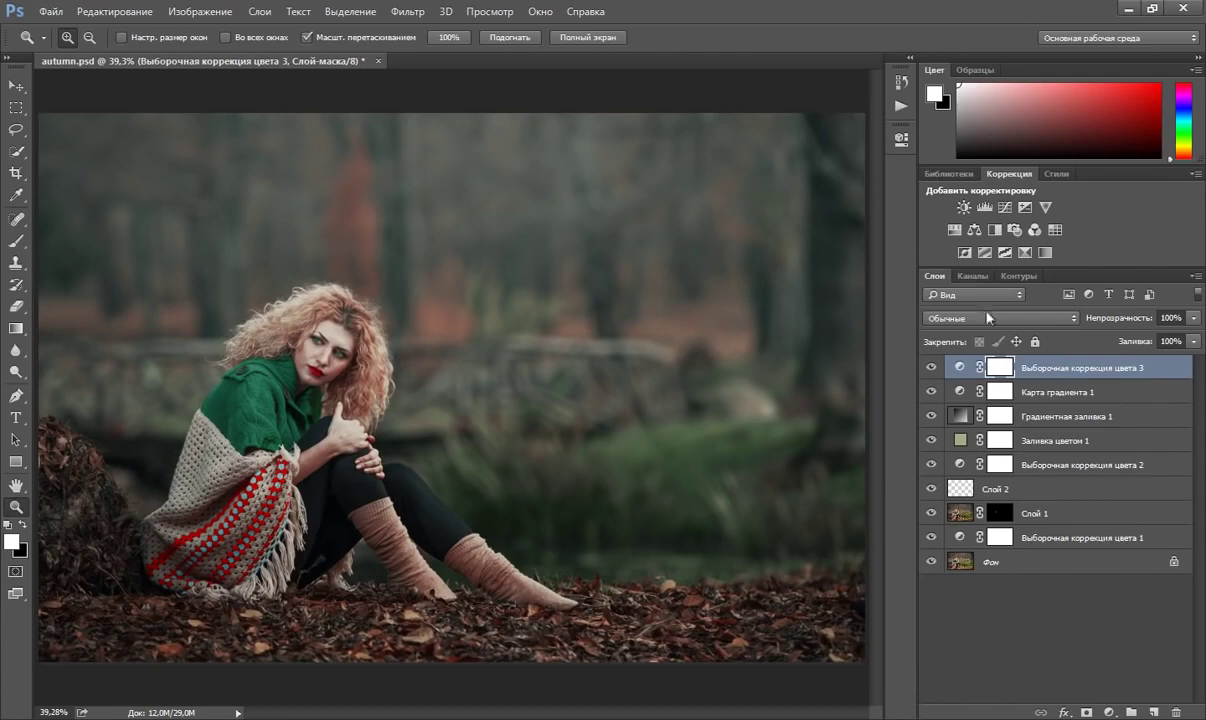
mouse_move(1193, 317)
mouse_down()
mouse_move(1178, 342)
mouse_move(1159, 340)
mouse_up()
- Add a Solid Color fill #827460 blended Hard Light at 50% opacity and 50% fill
click(1108, 712)
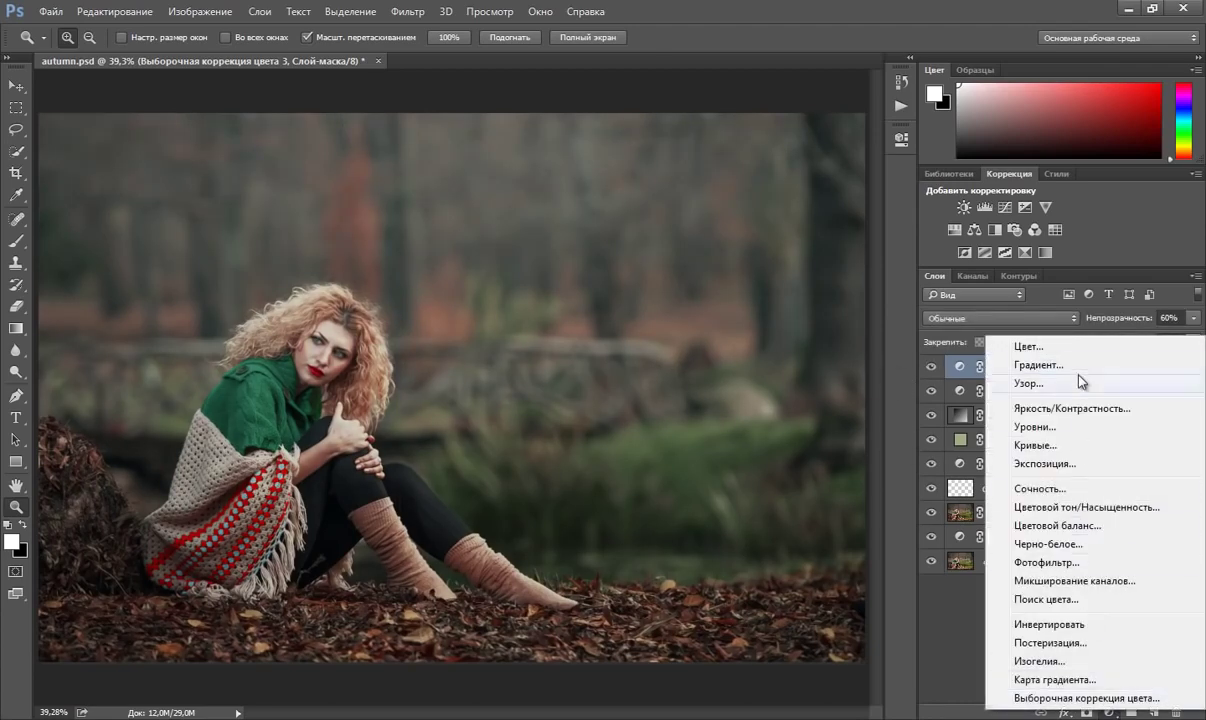
click(1068, 350)
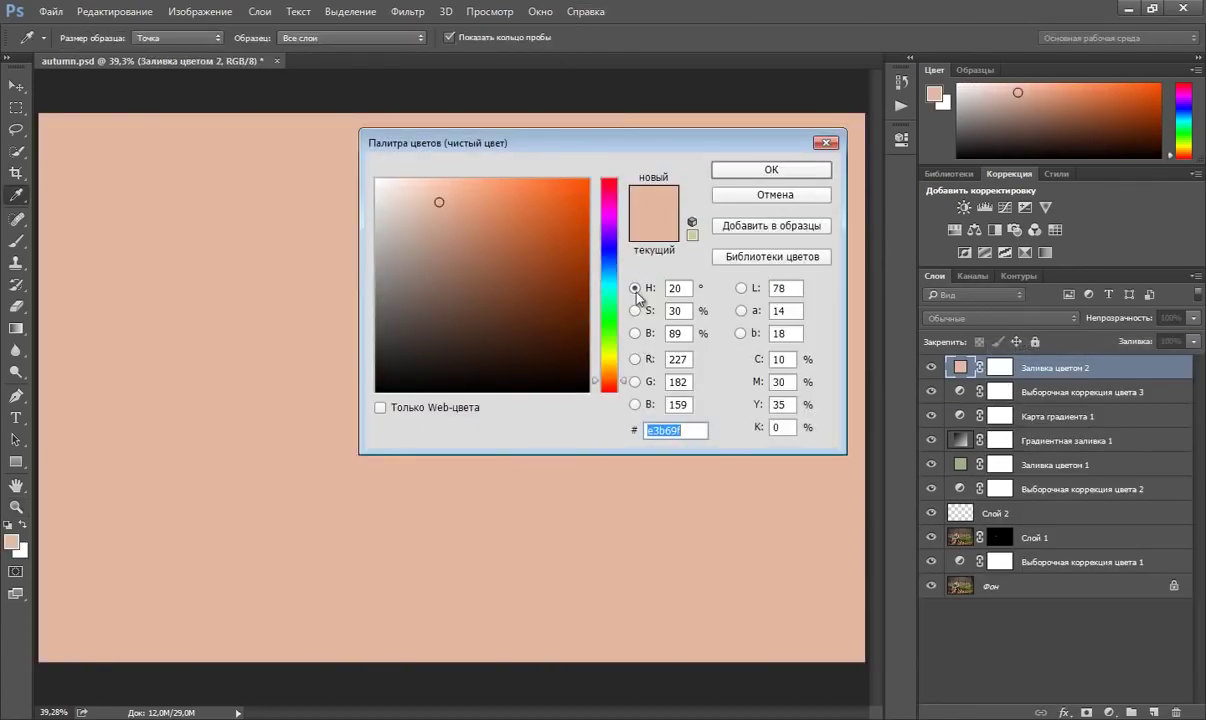
text(827)
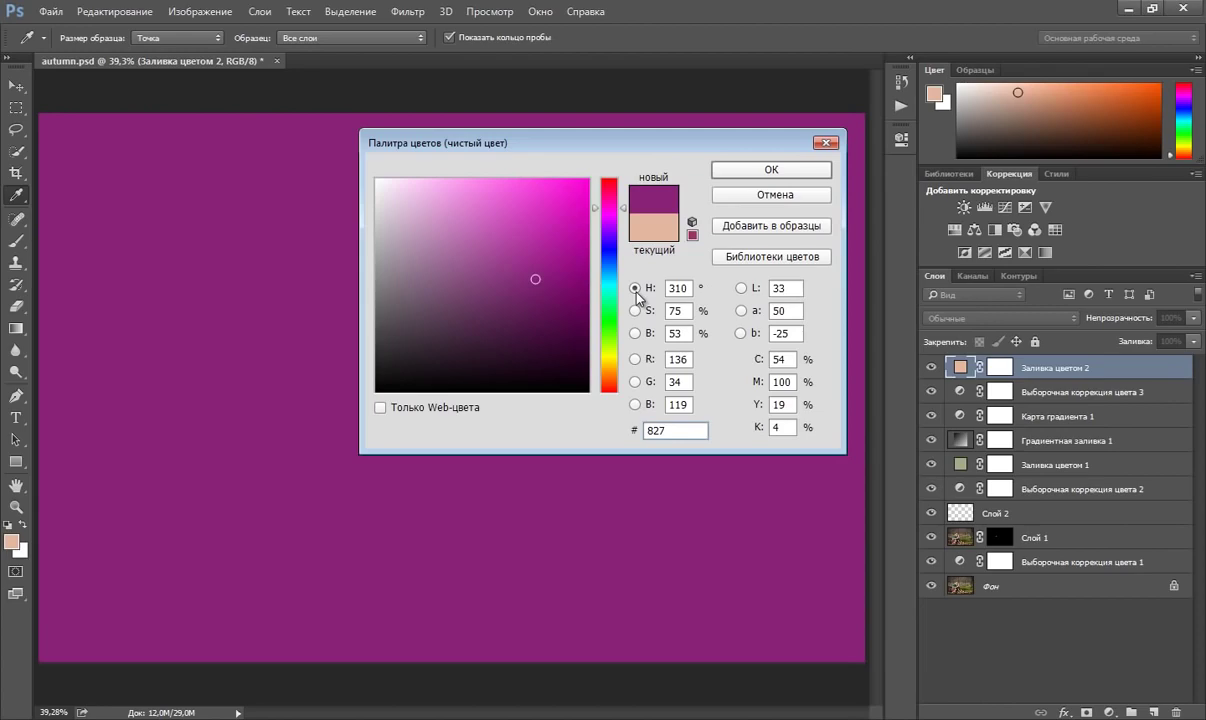
text(460)
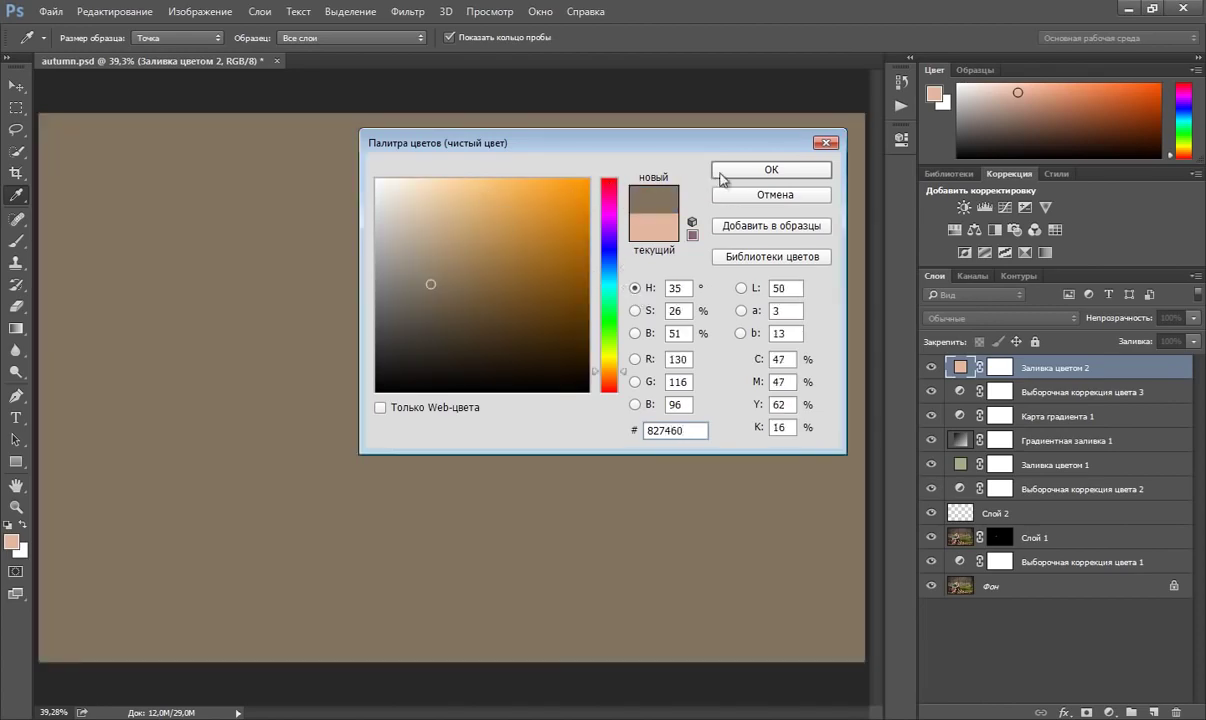
click(722, 176)
click(935, 318)
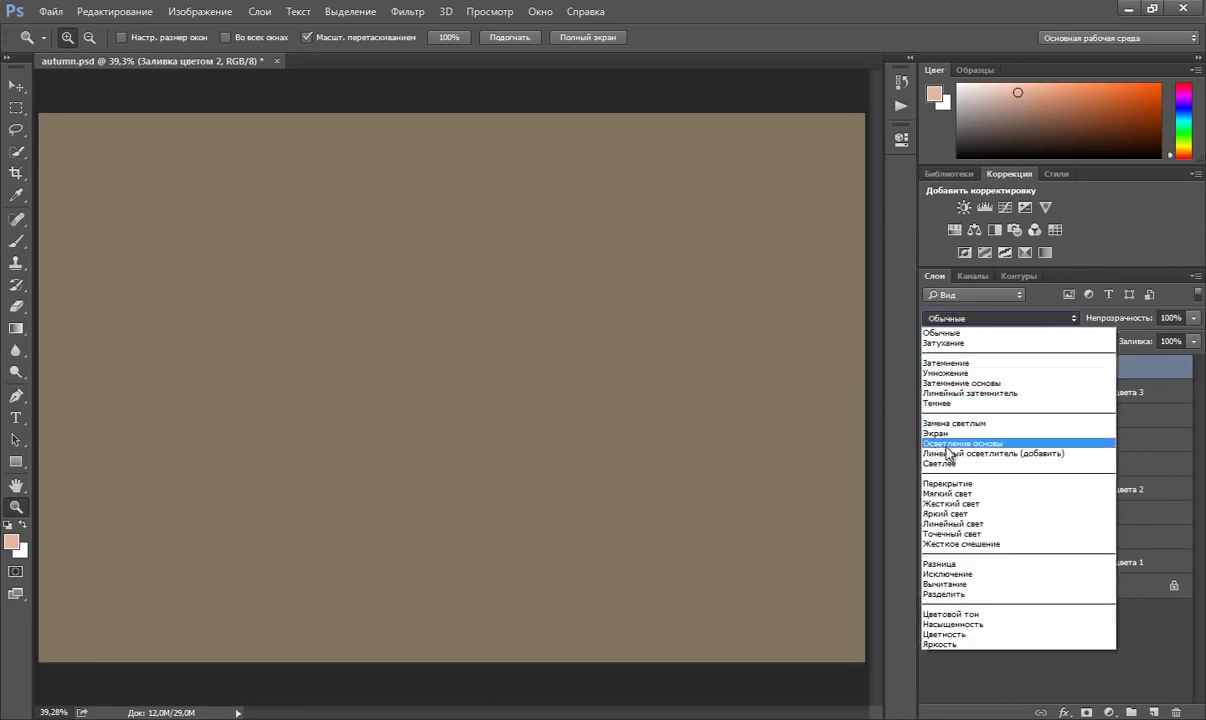
click(965, 503)
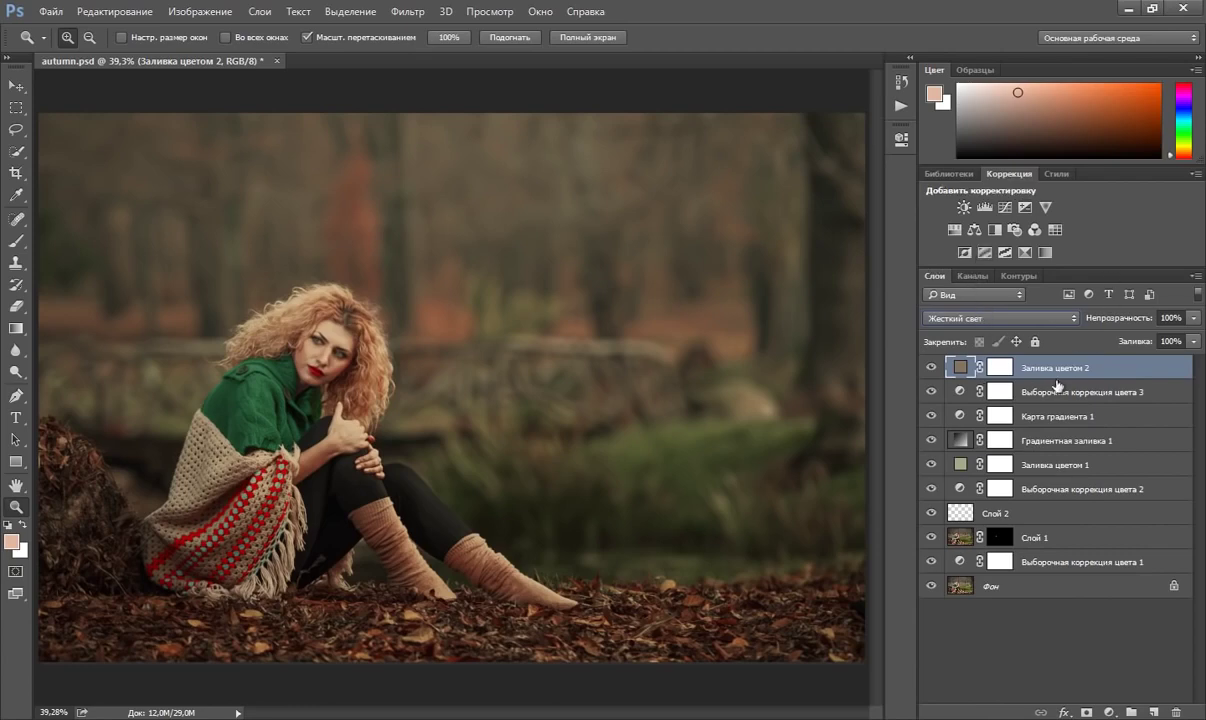
click(1193, 318)
drag(1151, 341, 1153, 362)
click(1193, 341)
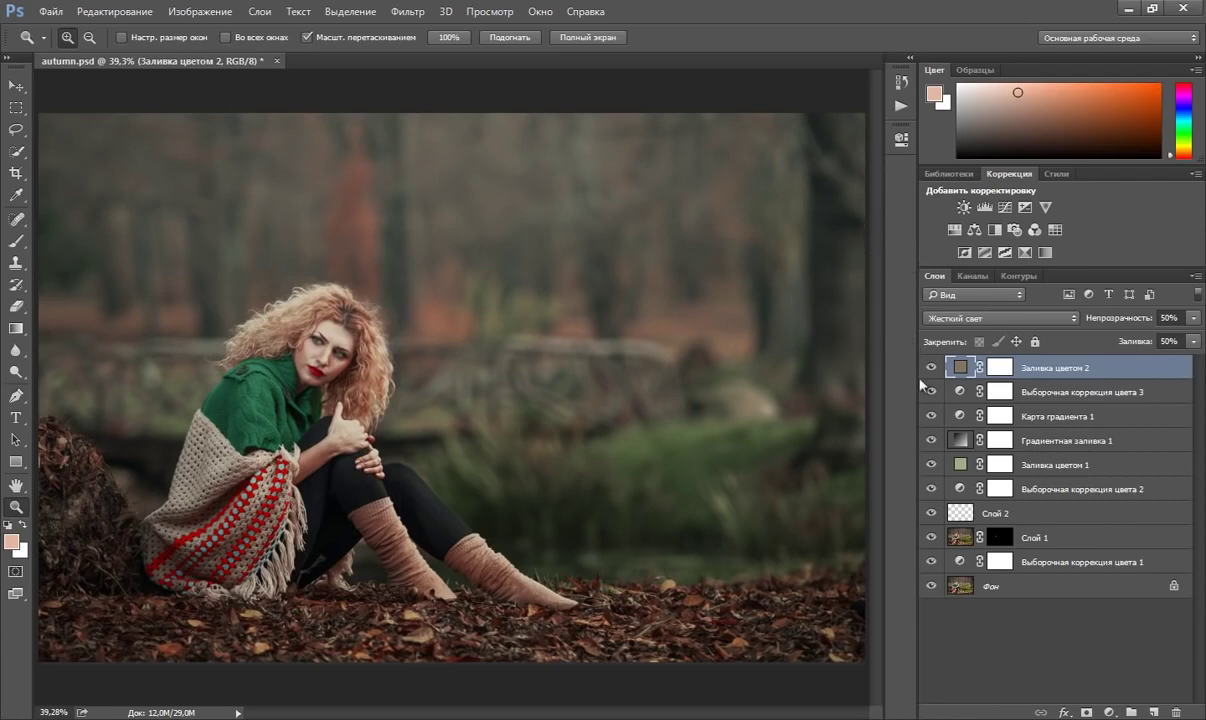
click(961, 390)
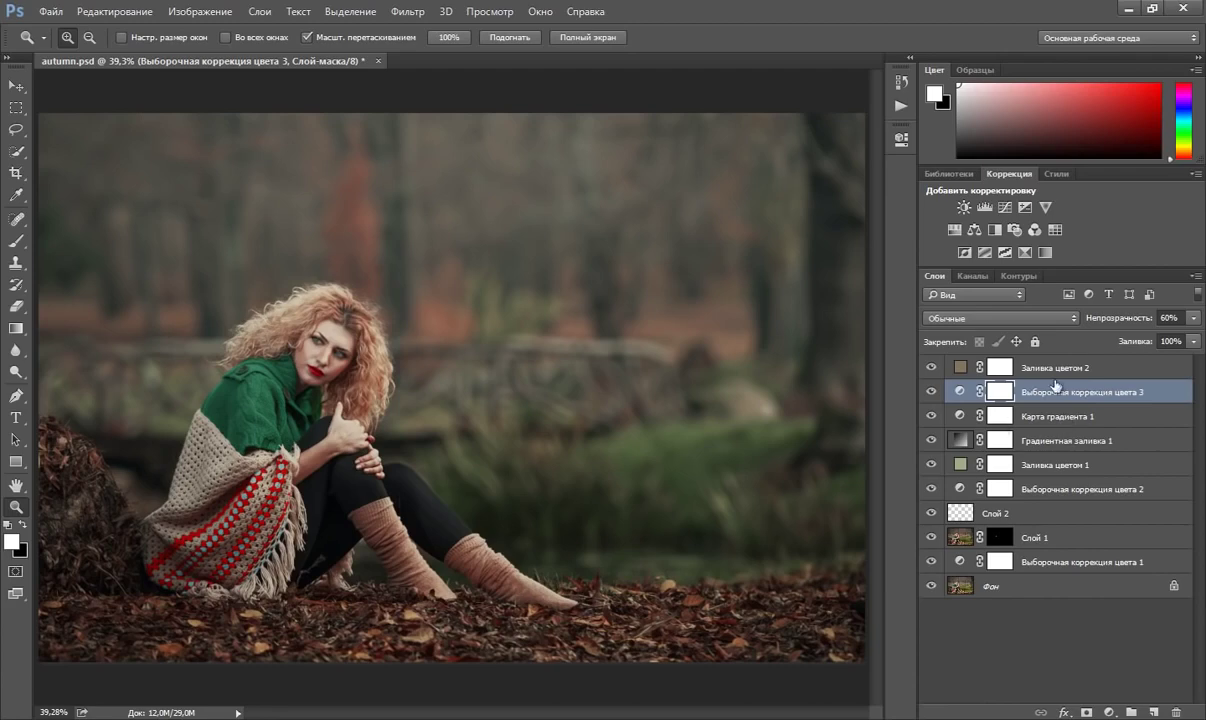
- Duplicate Выборочная коррекция цвета 3, move the copy to top, Soft Light at 35% opacity
key(ctrl+j)
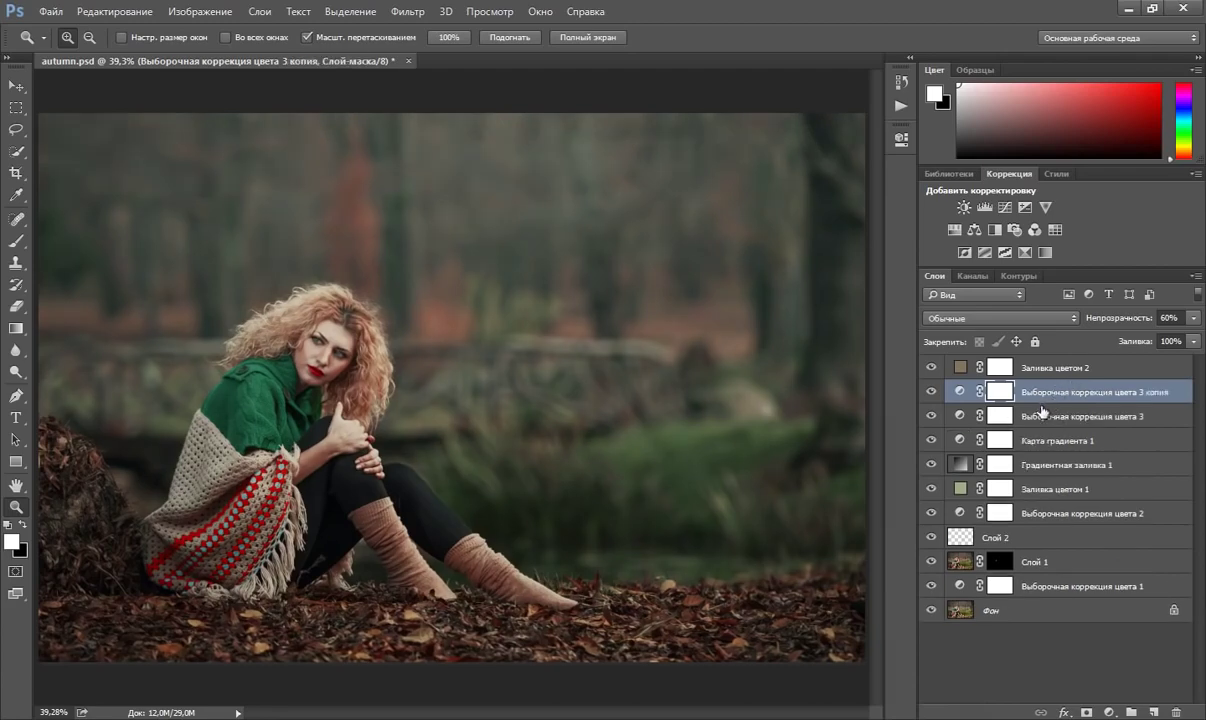
drag(960, 392, 970, 360)
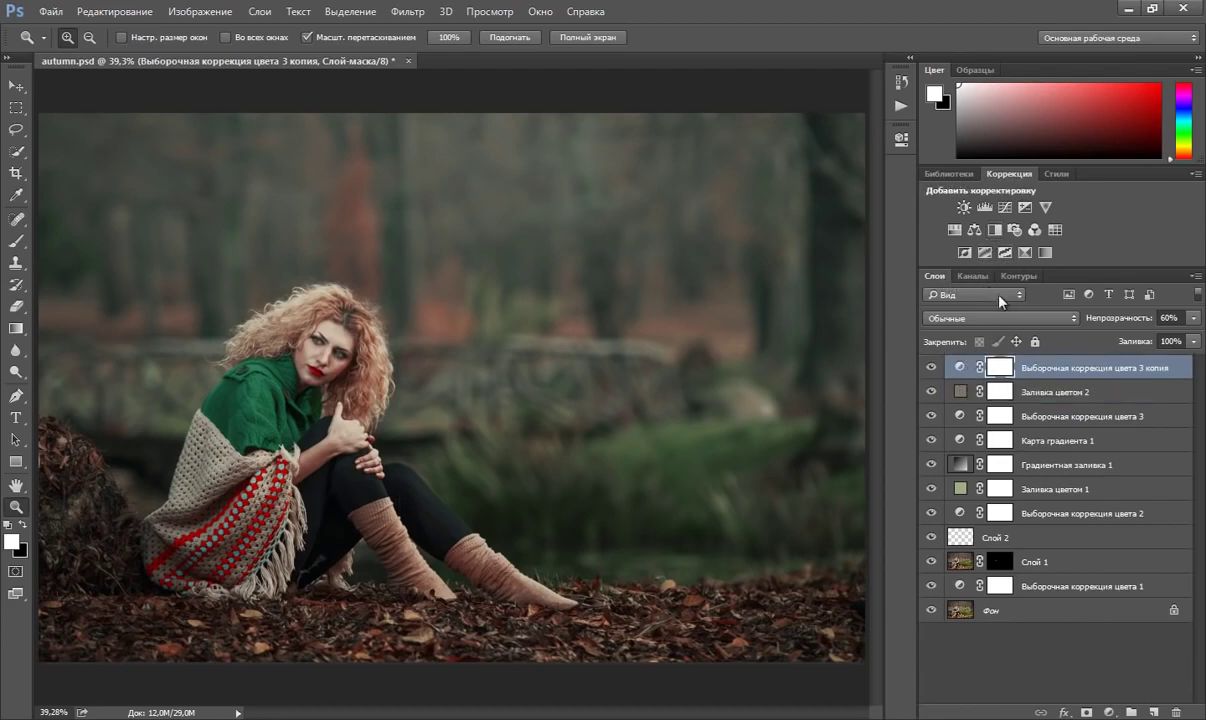
click(1007, 317)
click(990, 494)
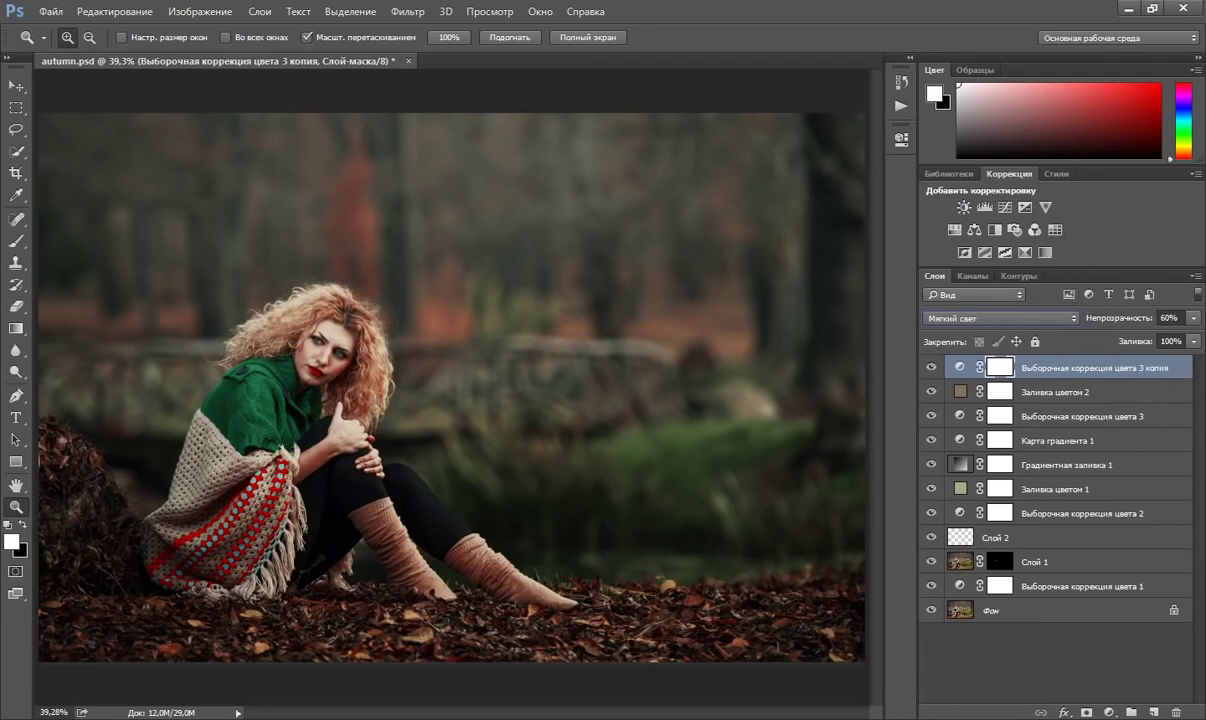
click(1194, 318)
drag(1143, 341, 1141, 341)
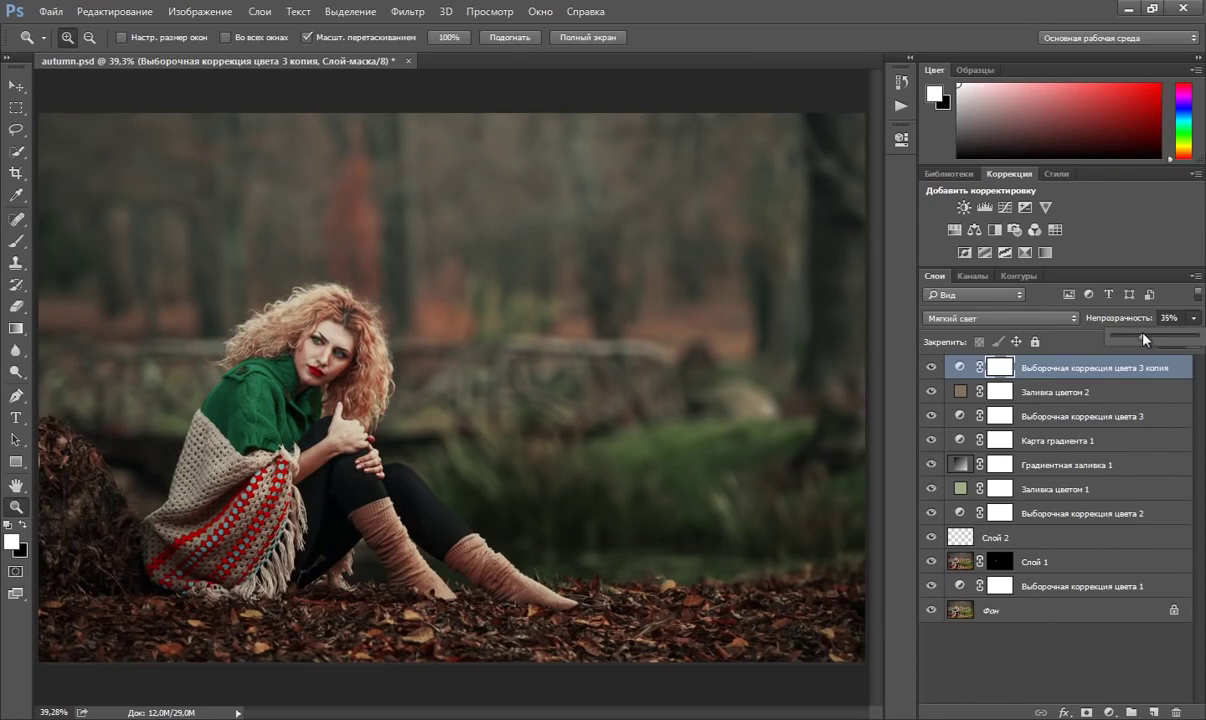
click(931, 391)
click(931, 391)
click(931, 391)
click(931, 391)
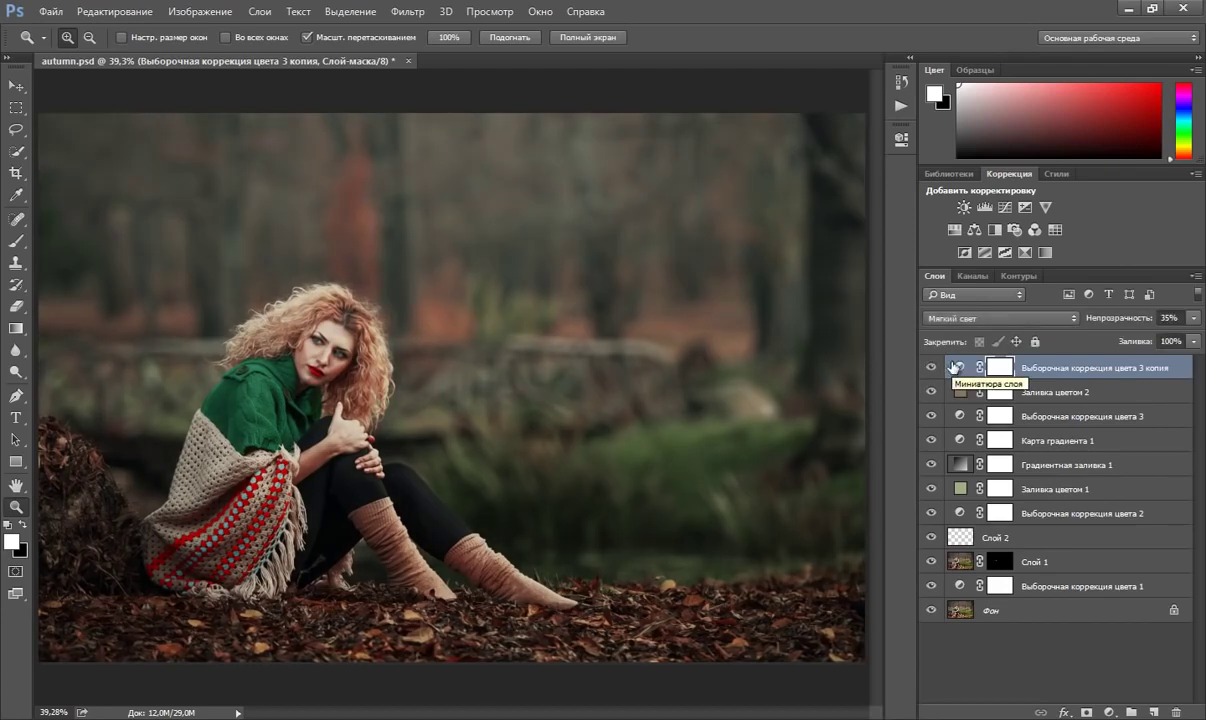
- Add a Vibrance (Сочность) adjustment layer with Vibrance raised to +35
click(1108, 712)
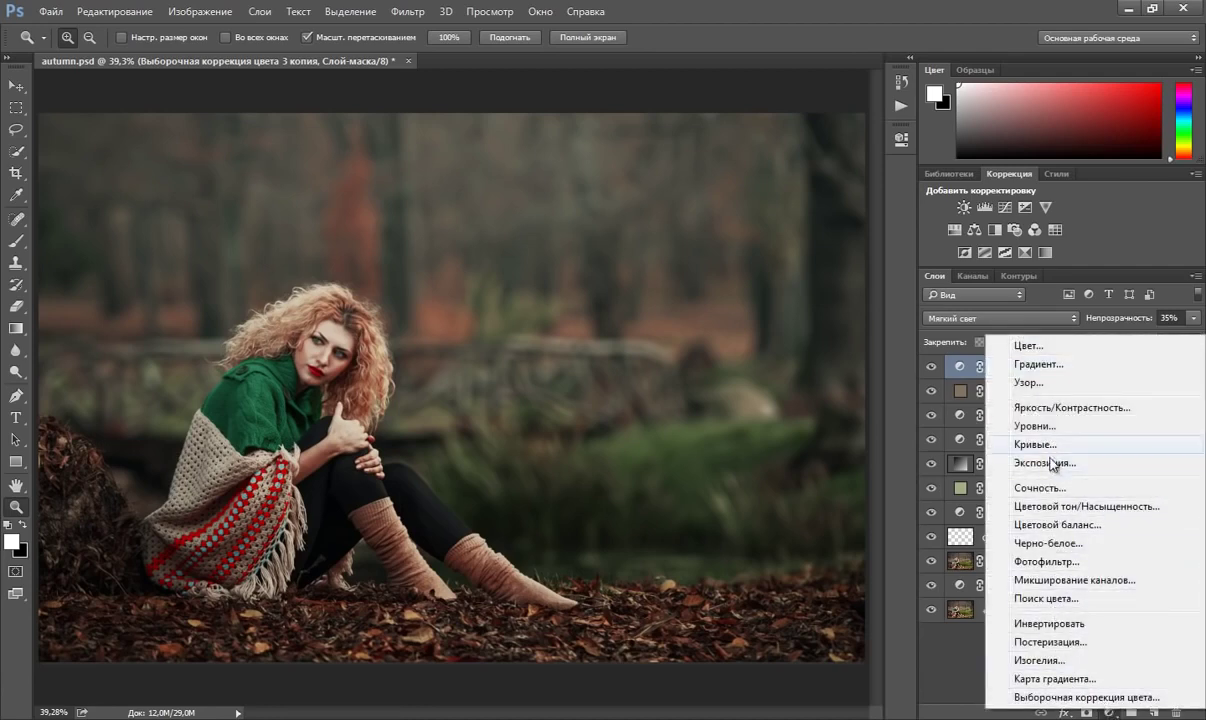
click(1040, 487)
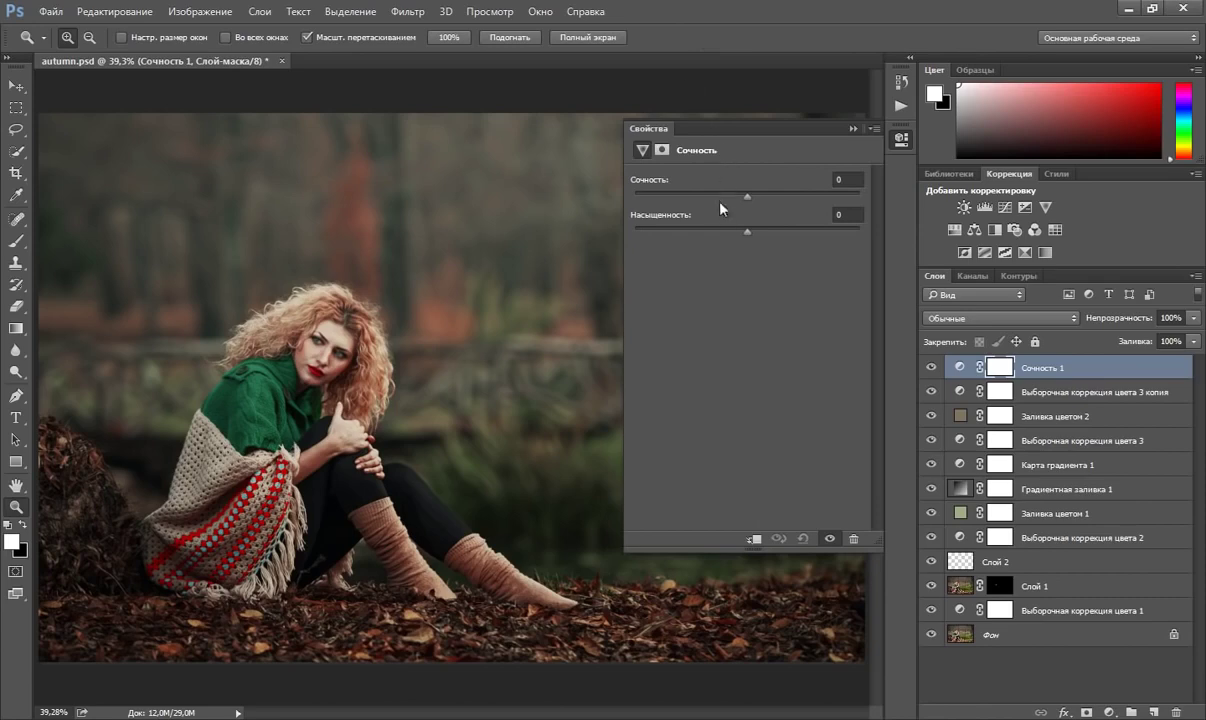
drag(749, 197, 771, 202)
drag(787, 212, 762, 231)
click(853, 128)
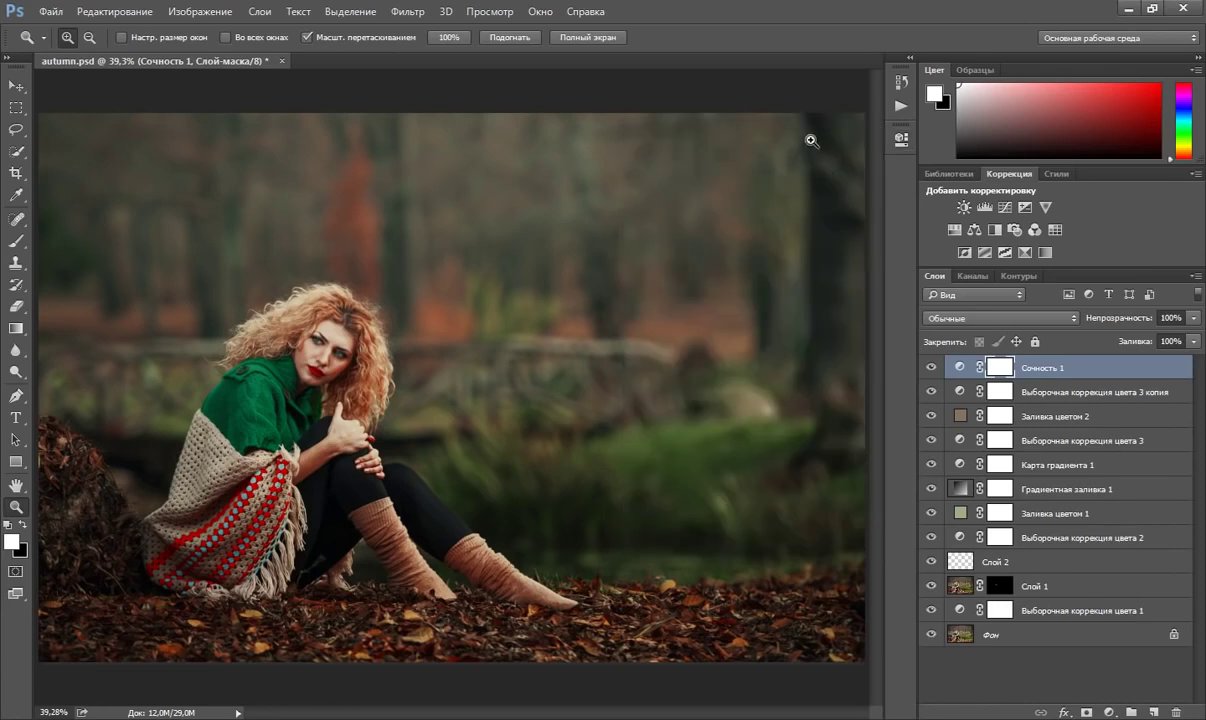
click(1107, 712)
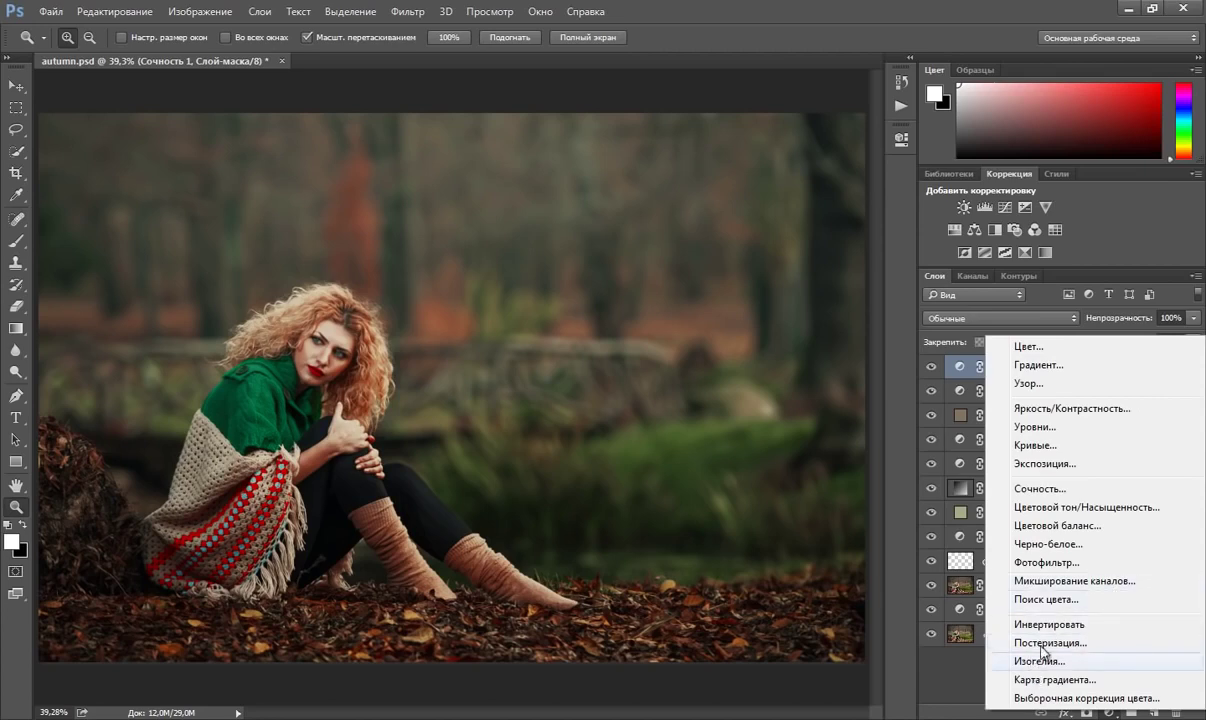
- Add Color Balance with Highlights (Света) at +5, -2, -2, then toggle it to compare
click(1077, 527)
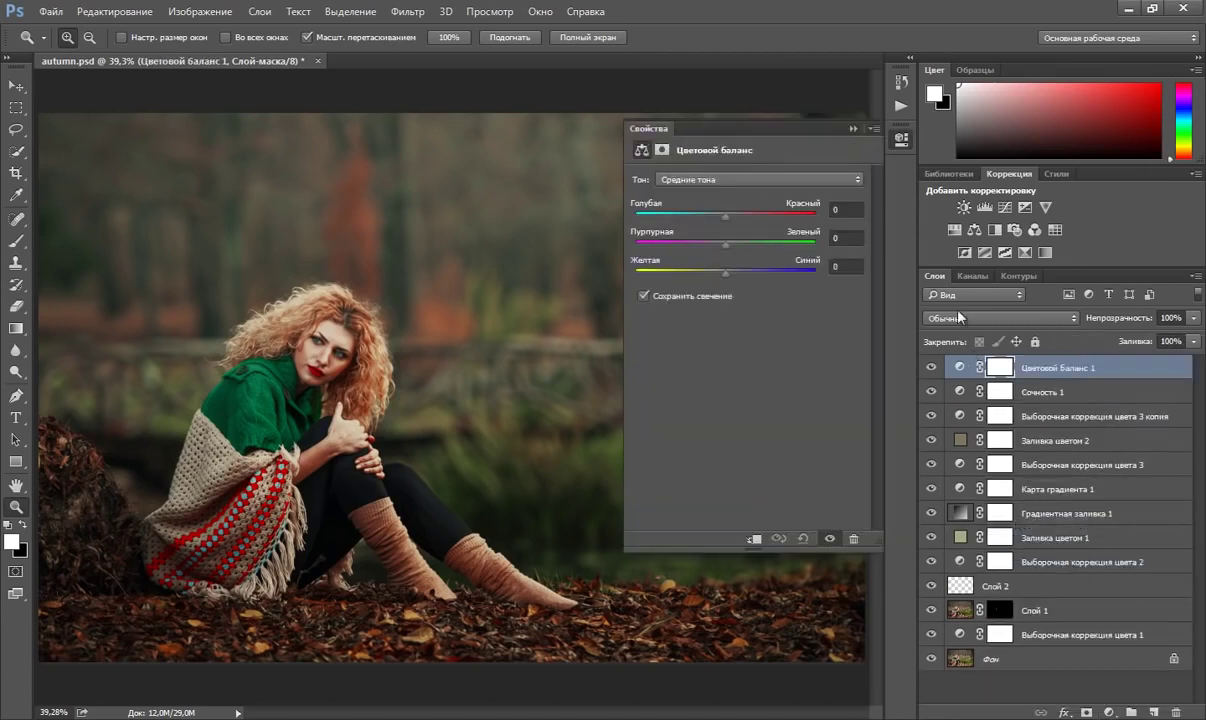
click(780, 179)
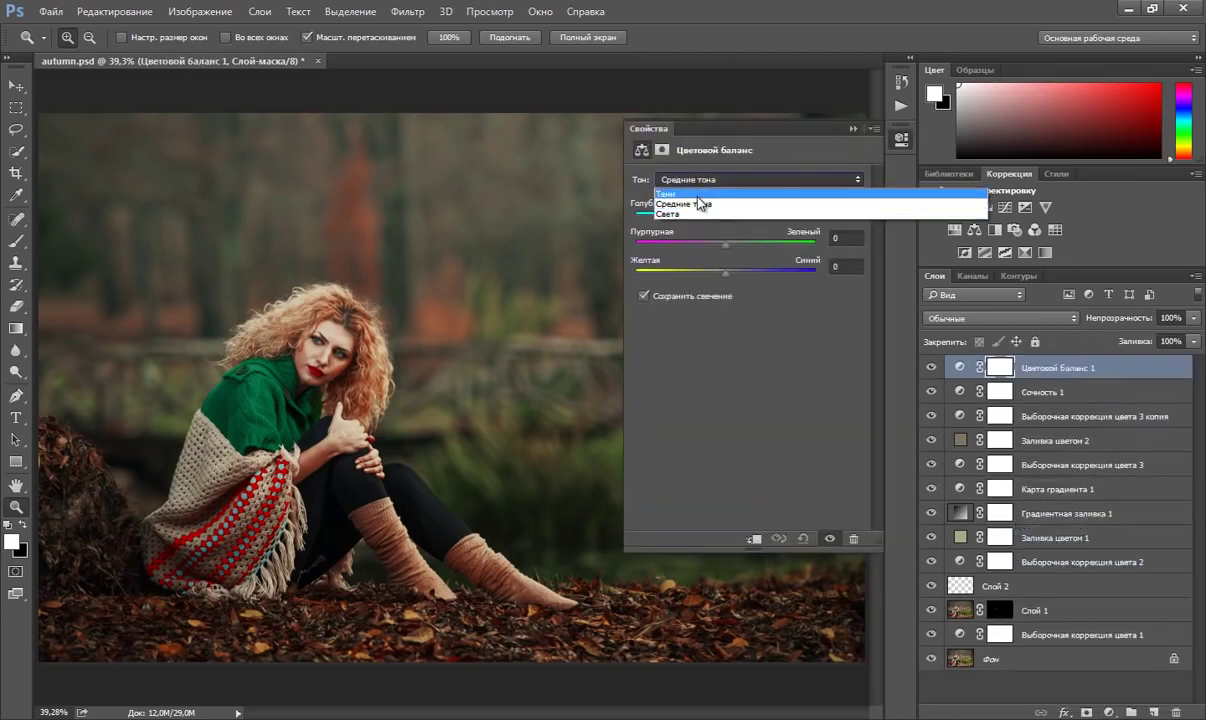
click(655, 208)
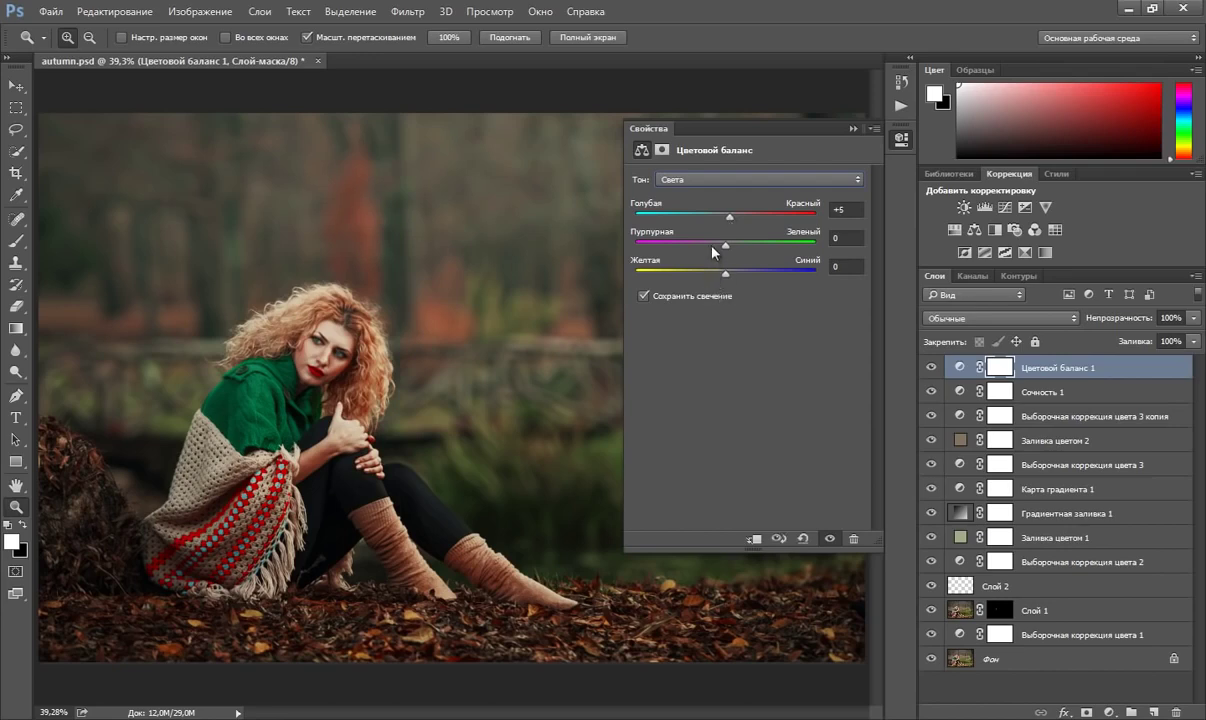
drag(724, 242, 722, 244)
drag(724, 274, 722, 274)
click(852, 128)
click(932, 367)
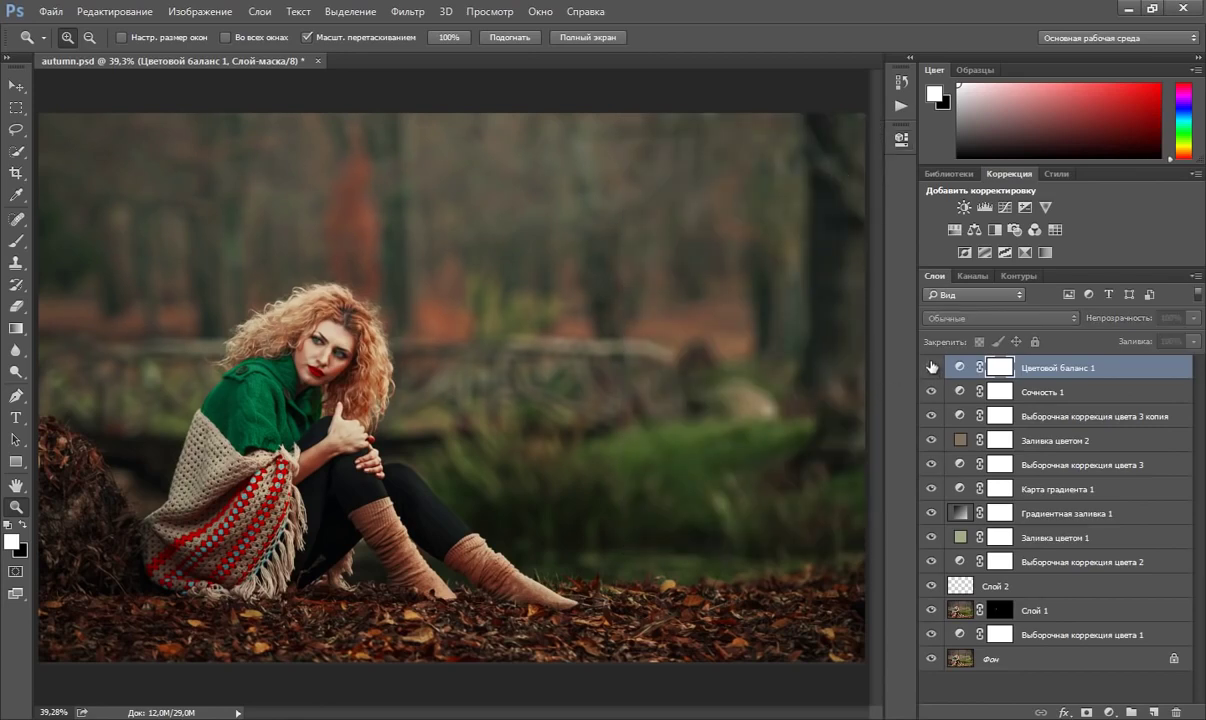
click(932, 367)
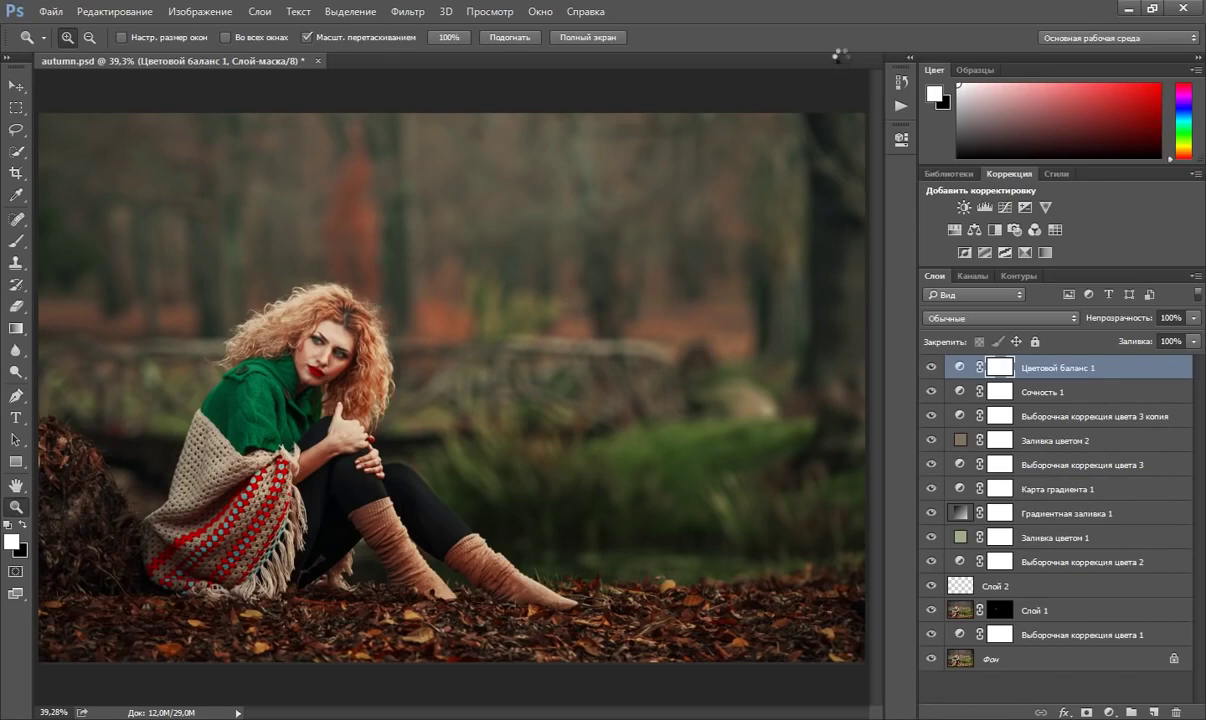
- Stamp all visible layers into Слой 3 and apply Unsharp Mask at 100%, radius 1,4, threshold 0
key(ctrl+shift+alt+e)
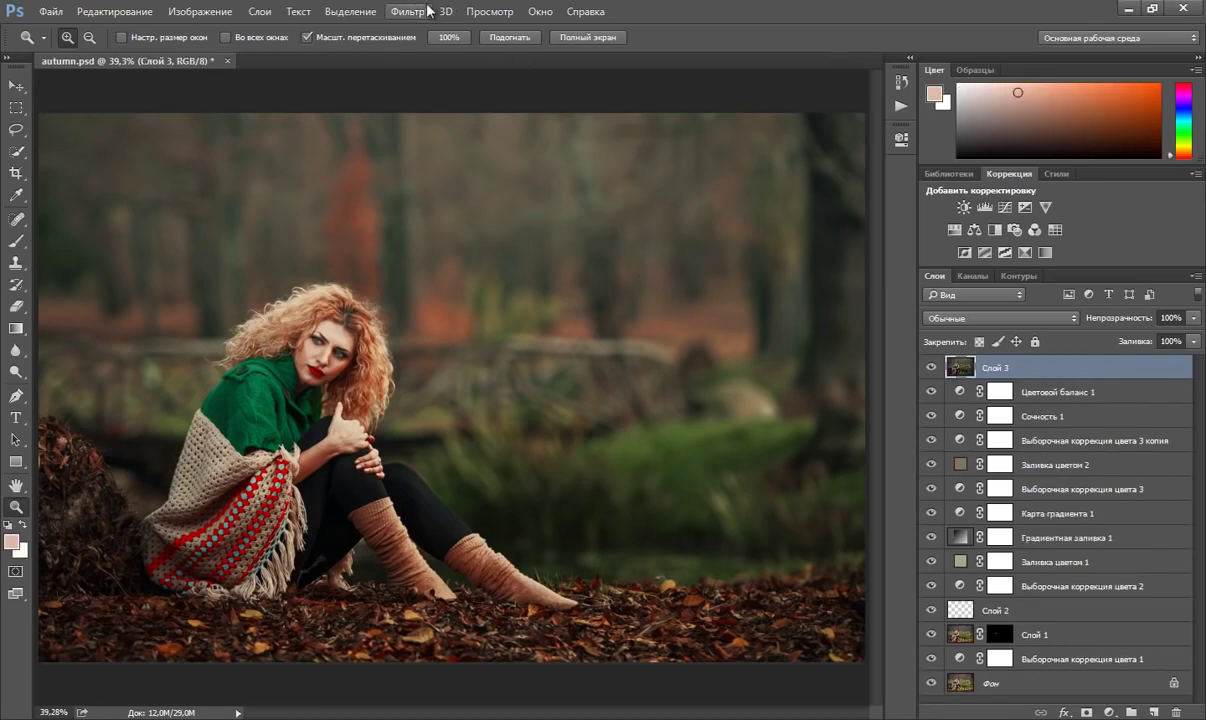
click(405, 12)
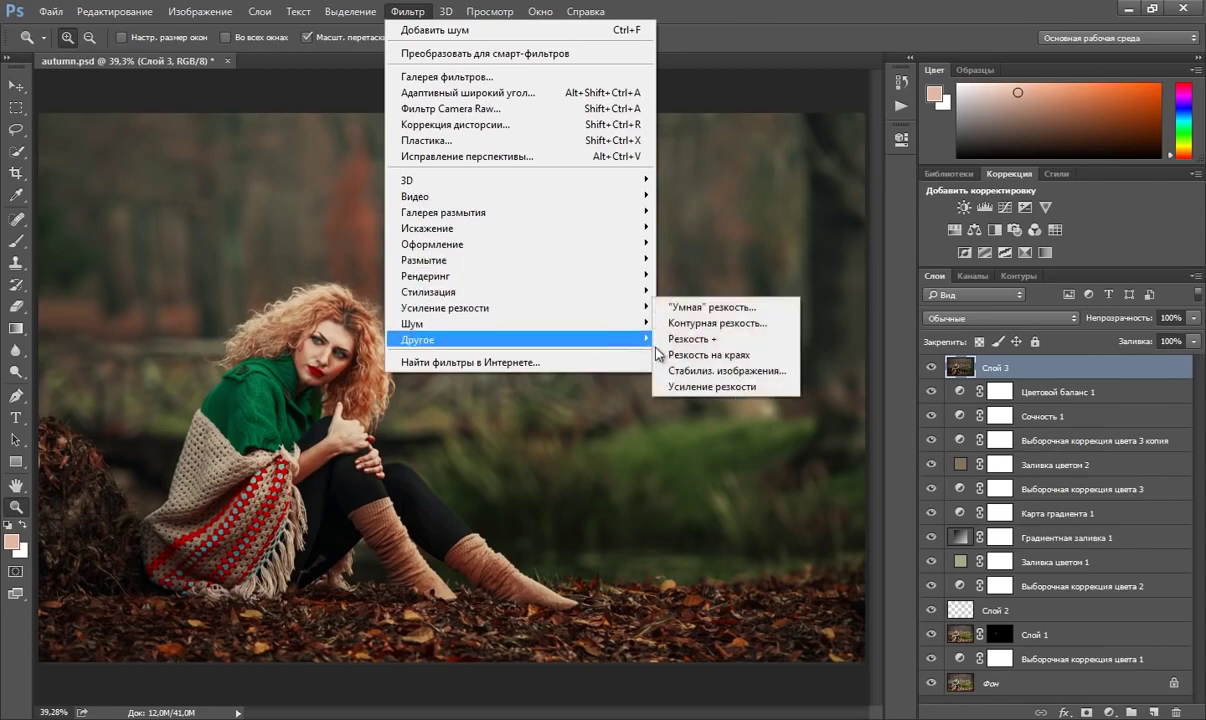
click(720, 322)
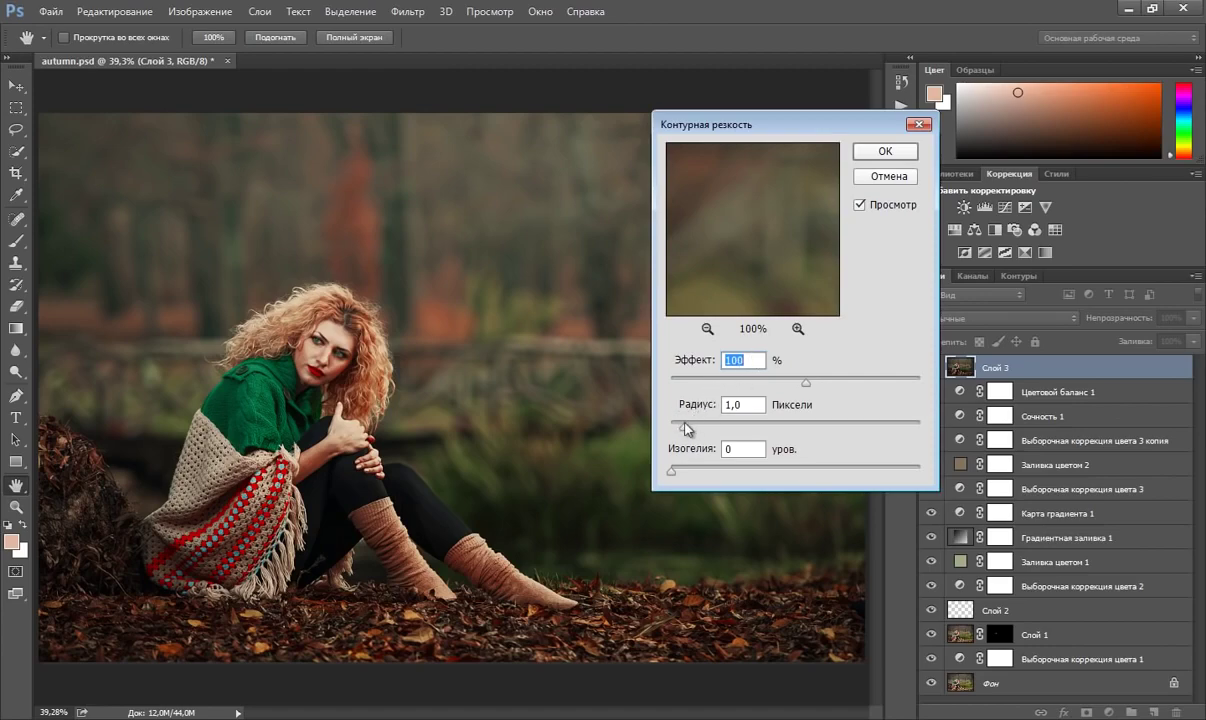
drag(683, 428, 688, 428)
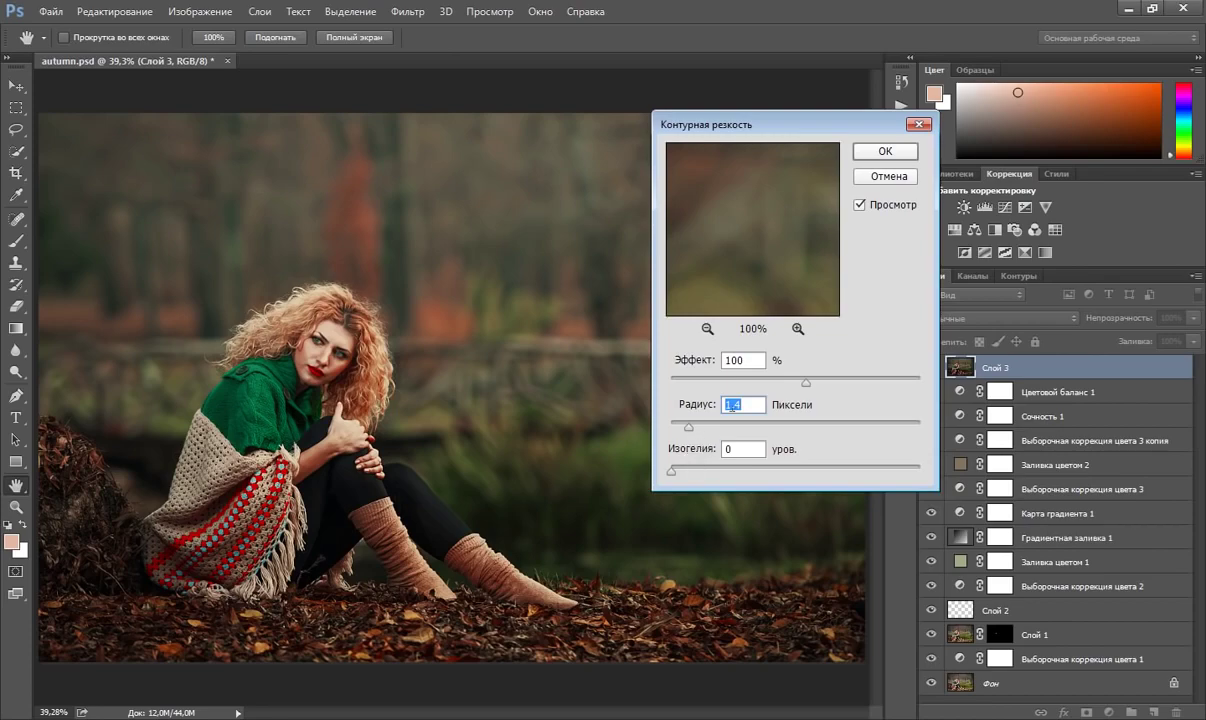
click(900, 155)
key(z)
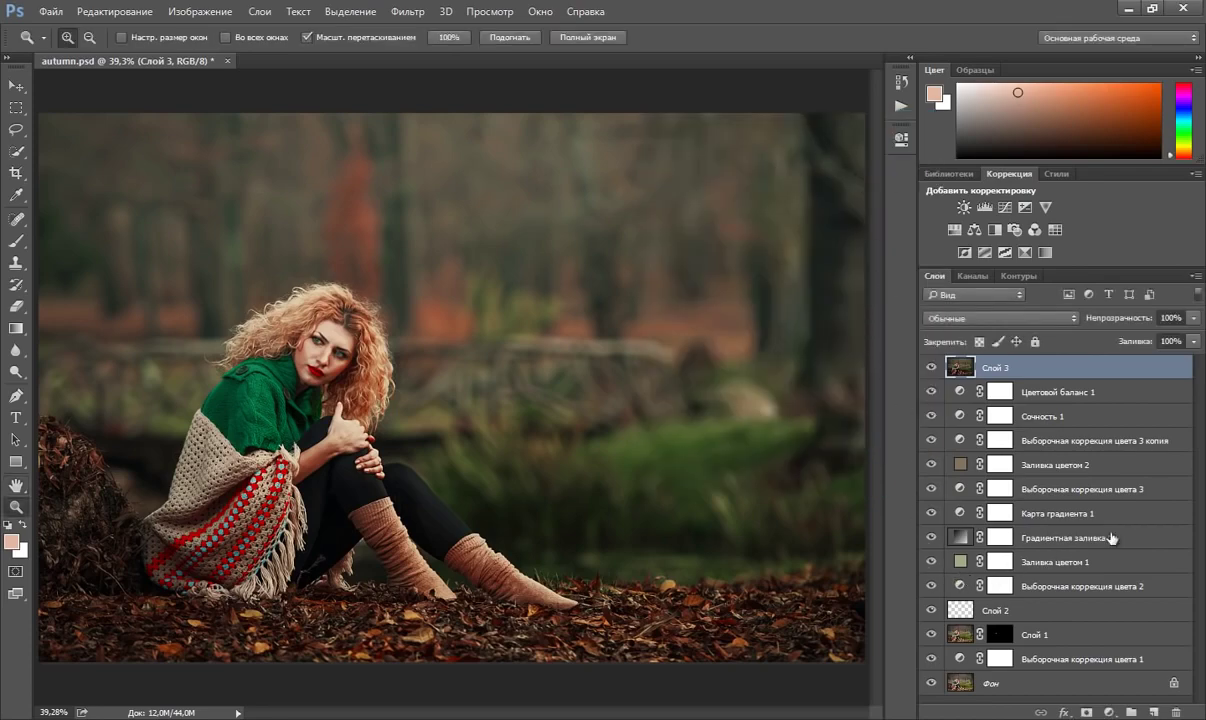
- Group every layer above Фон into Группа 1, then toggle its visibility off and on to compare
key(ctrl+alt+a)
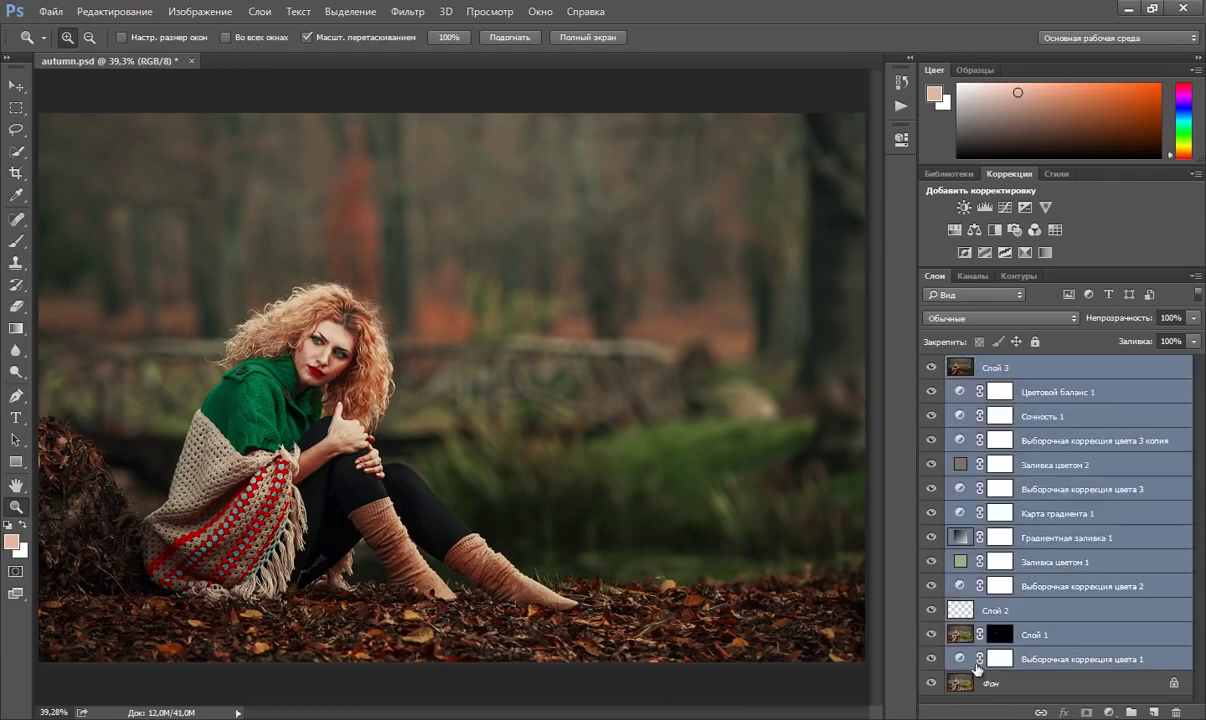
key(ctrl+g)
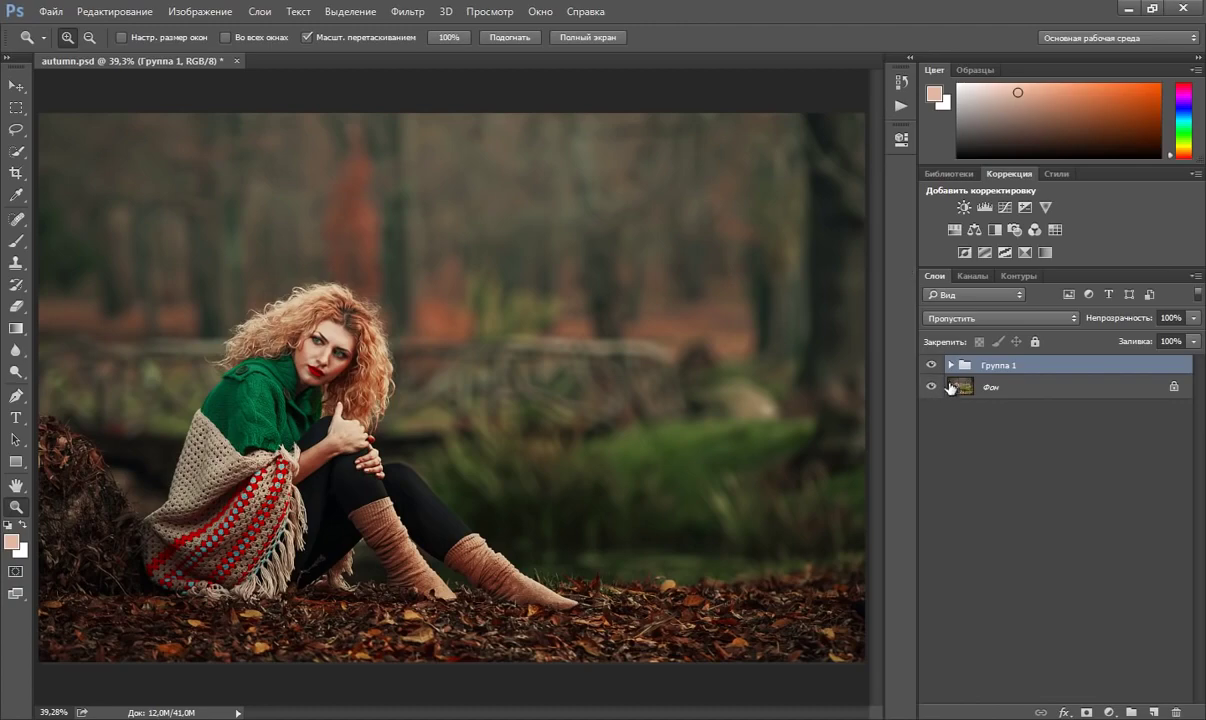
click(931, 365)
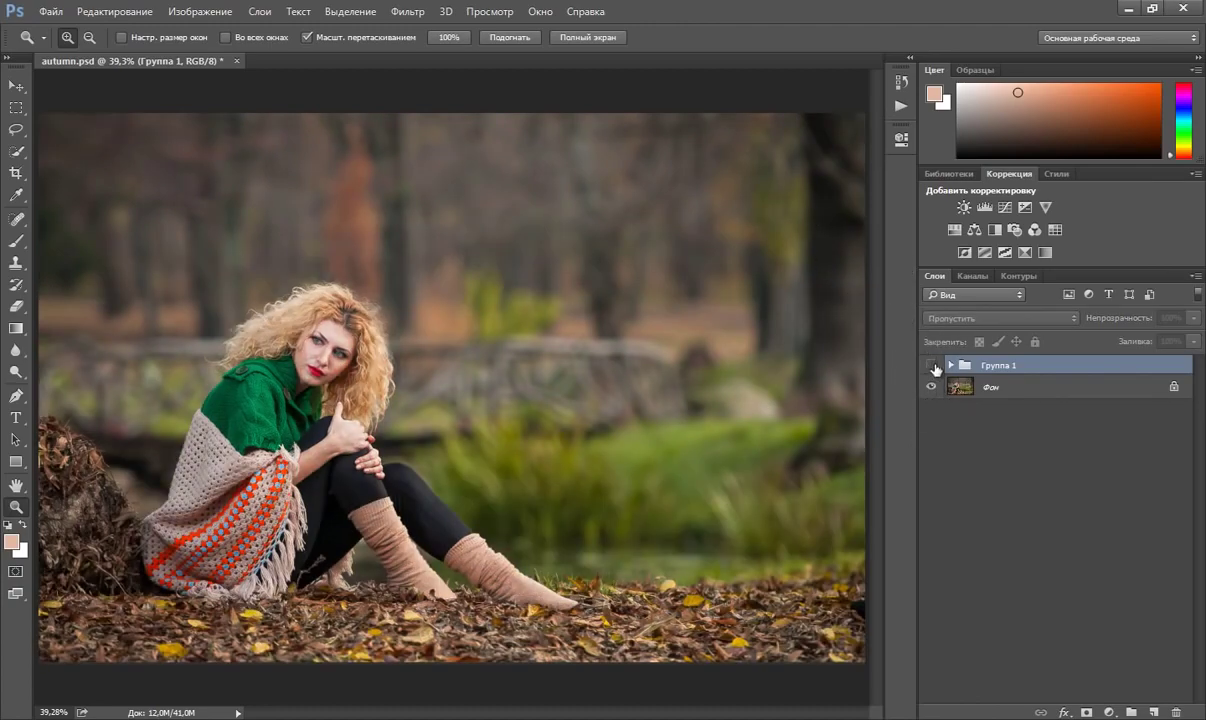
click(931, 365)
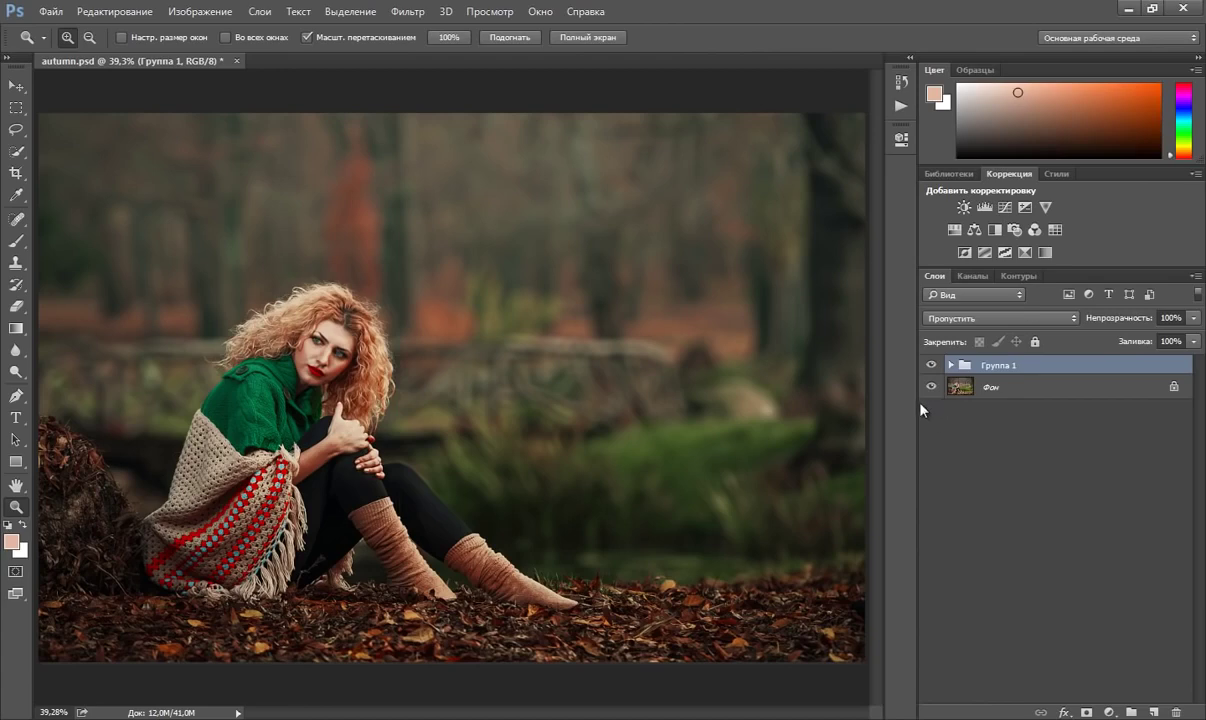